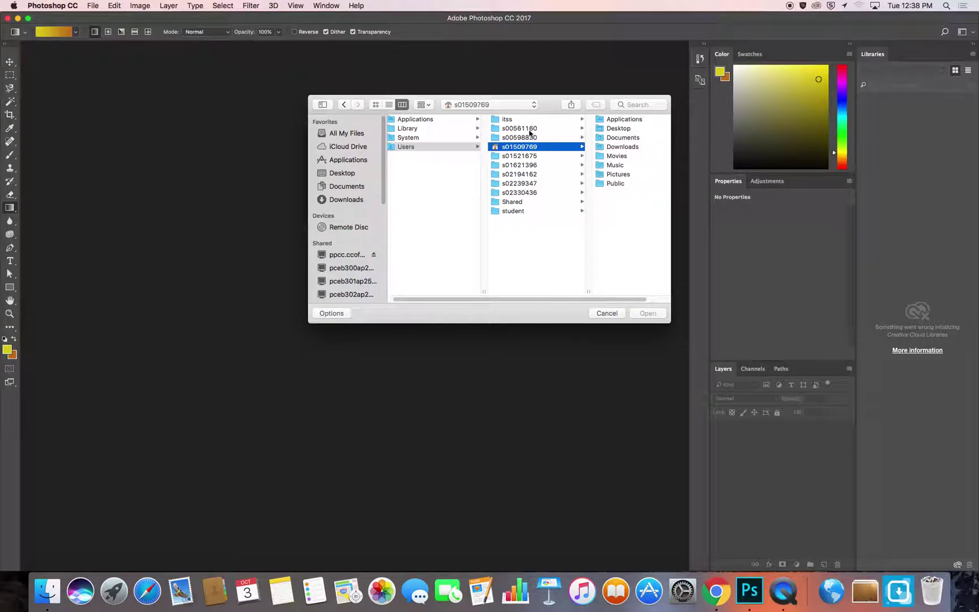
Open text heirarchy.psd from the Documents folder without creating a new library, and expand the text layer group.
{"action": "left_click", "coordinate": [340, 189]}
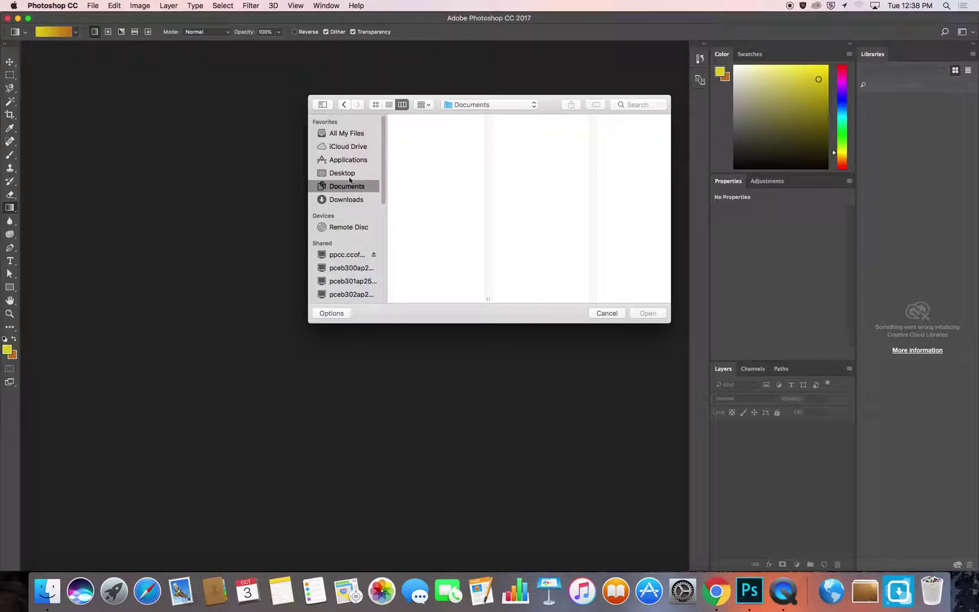
{"action": "left_click", "coordinate": [422, 157]}
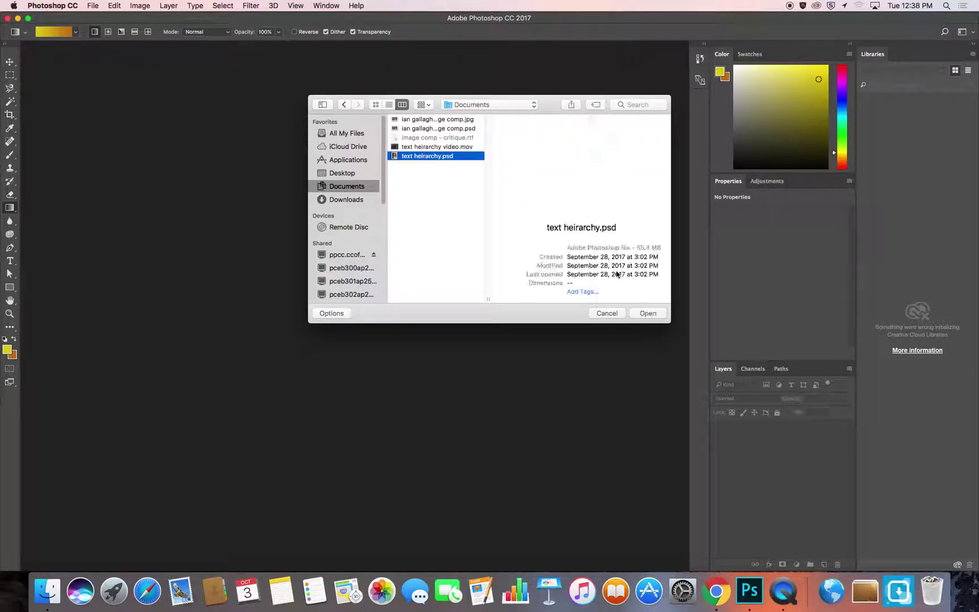
{"action": "key", "text": "Return"}
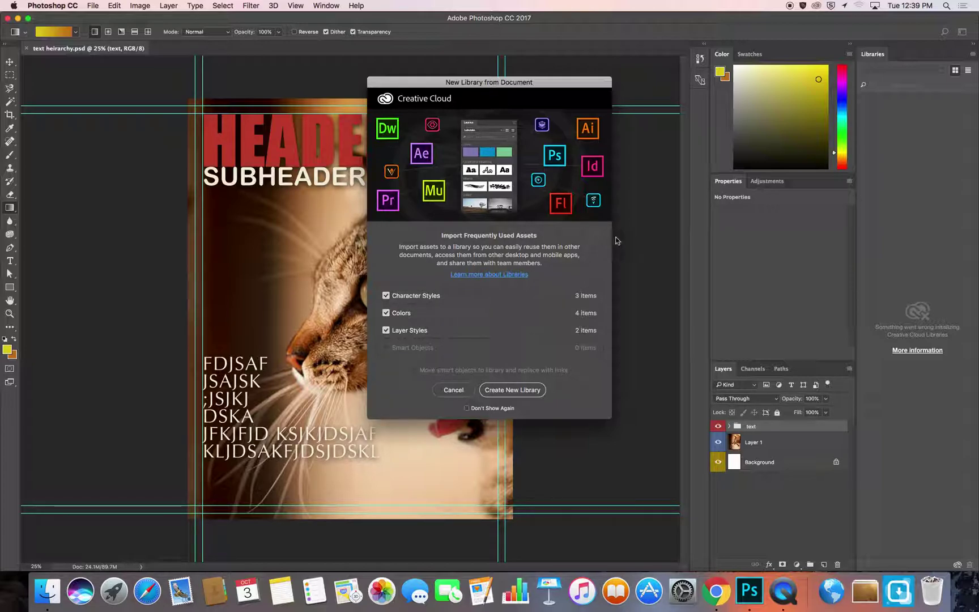
{"action": "left_click_drag", "start_coordinate": [488, 89], "coordinate": [557, 71]}
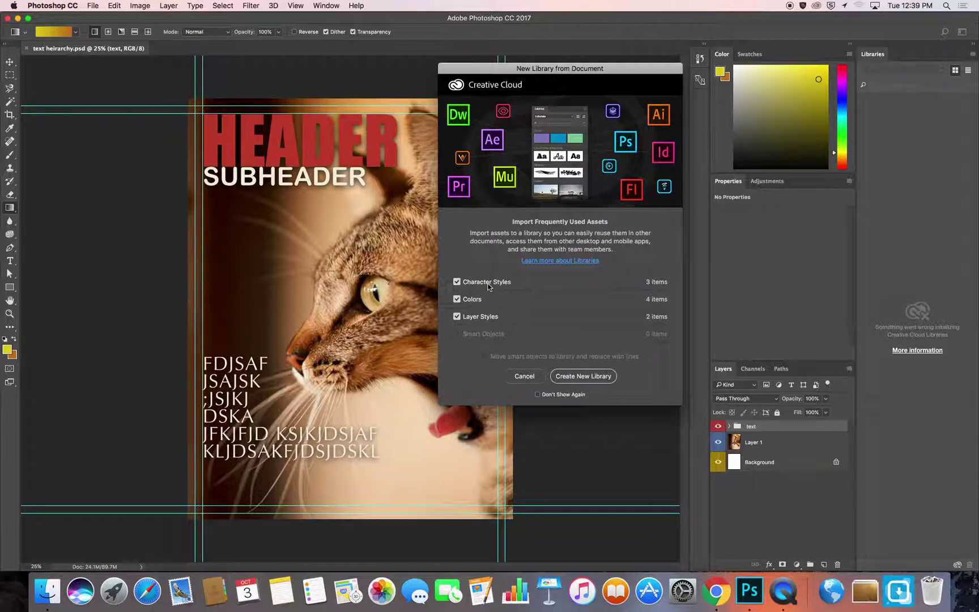
{"action": "left_click", "coordinate": [525, 376]}
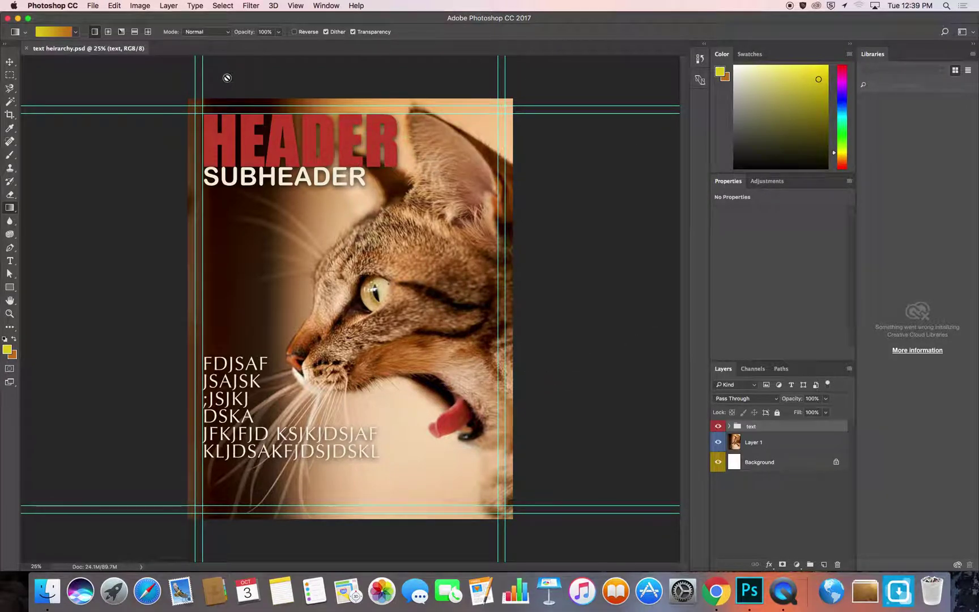
{"action": "left_click", "coordinate": [730, 426]}
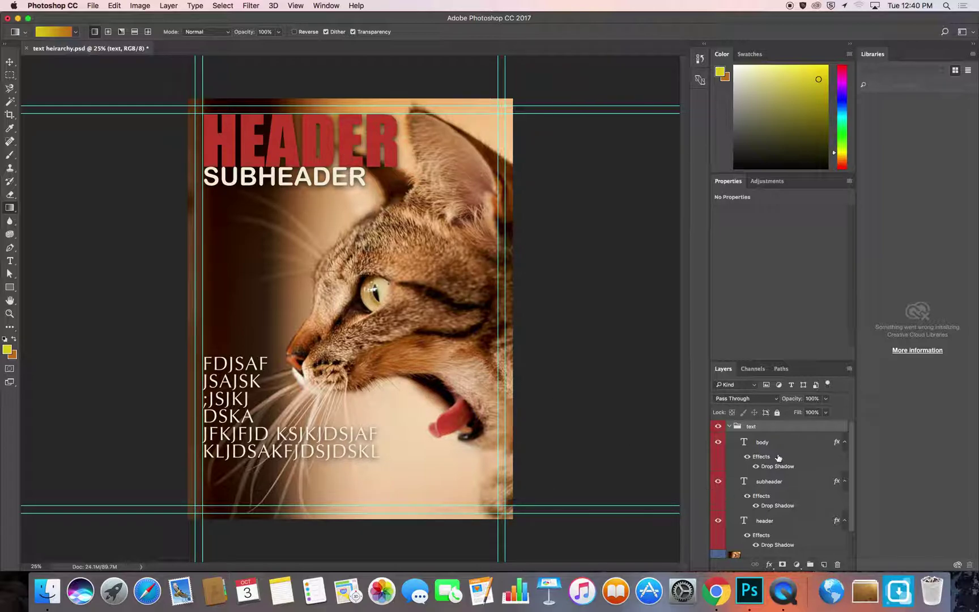
Try rasterizing the body type layer, toggle its visibility off and on, and undo the rasterization.
{"action": "left_click", "coordinate": [746, 444]}
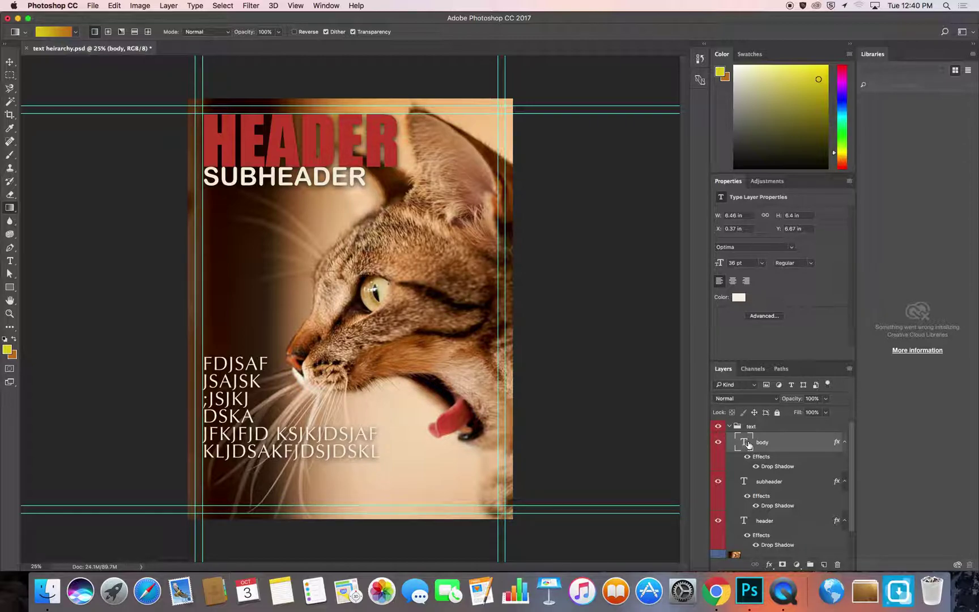
{"action": "right_click", "coordinate": [765, 445]}
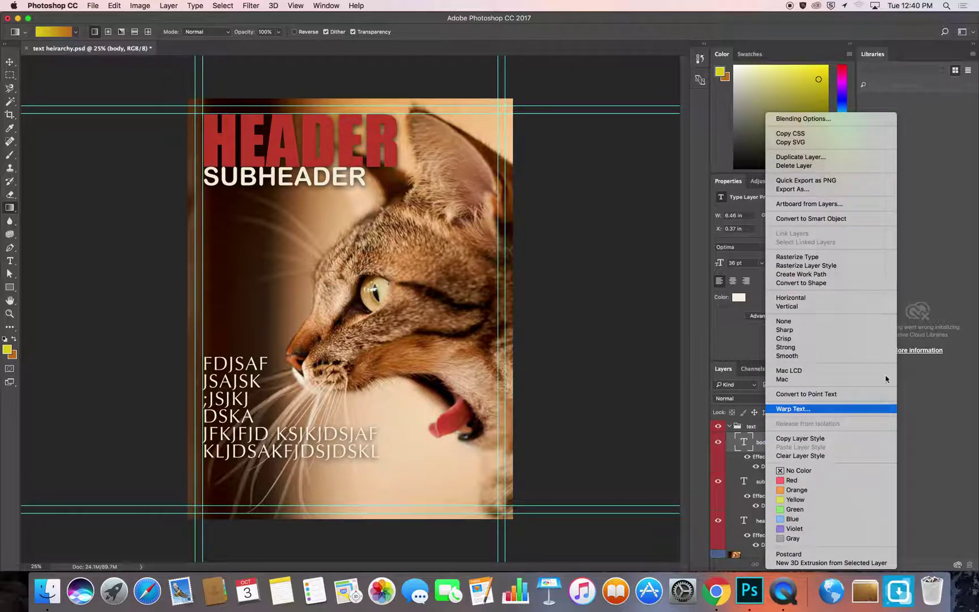
{"action": "left_click", "coordinate": [811, 257]}
{"action": "left_click", "coordinate": [718, 442]}
{"action": "left_click", "coordinate": [718, 443]}
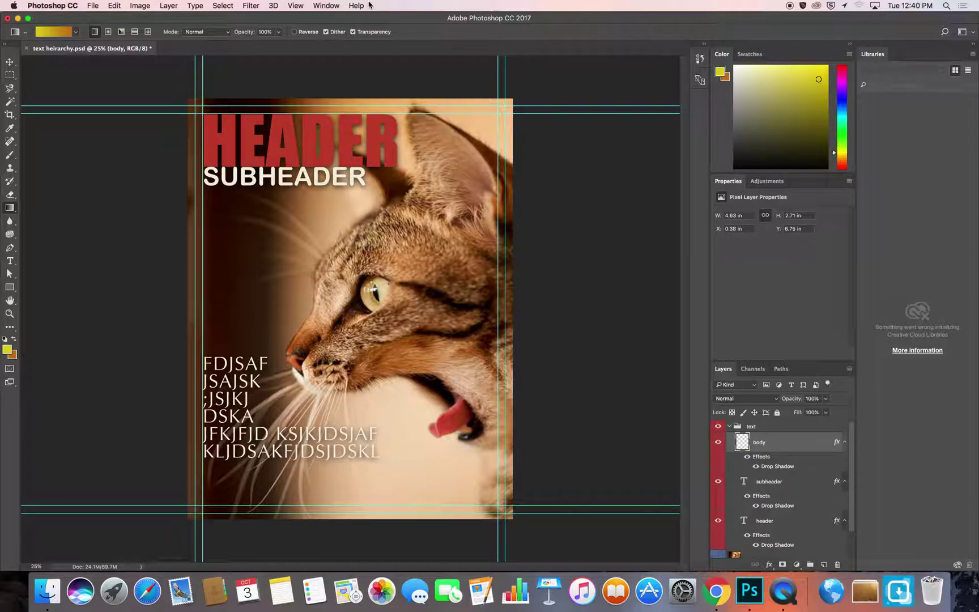
{"action": "left_click", "coordinate": [120, 7]}
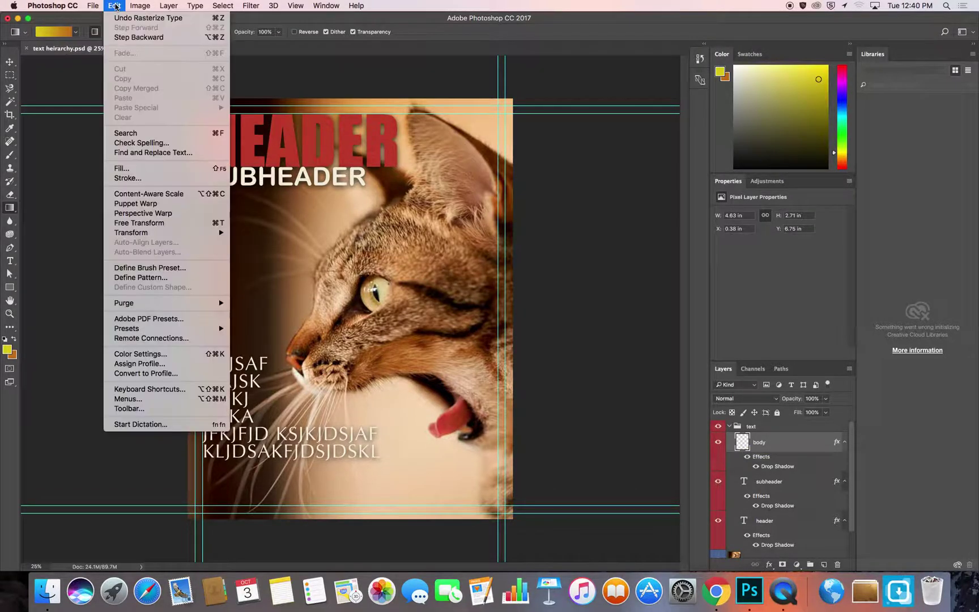
{"action": "left_click", "coordinate": [132, 20]}
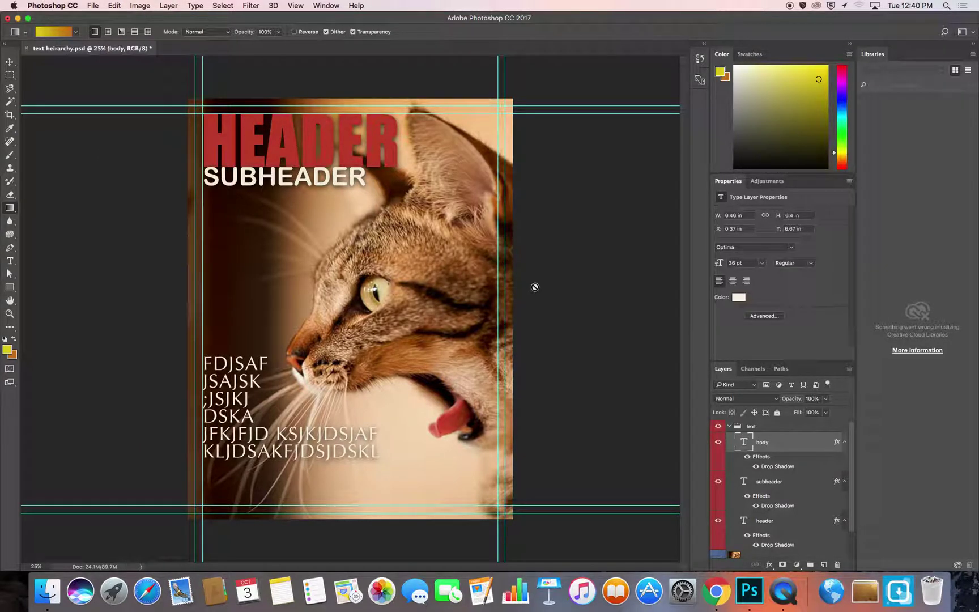
Select all text on the body layer and examine its font family and font style without changing them.
{"action": "double_click", "coordinate": [743, 444]}
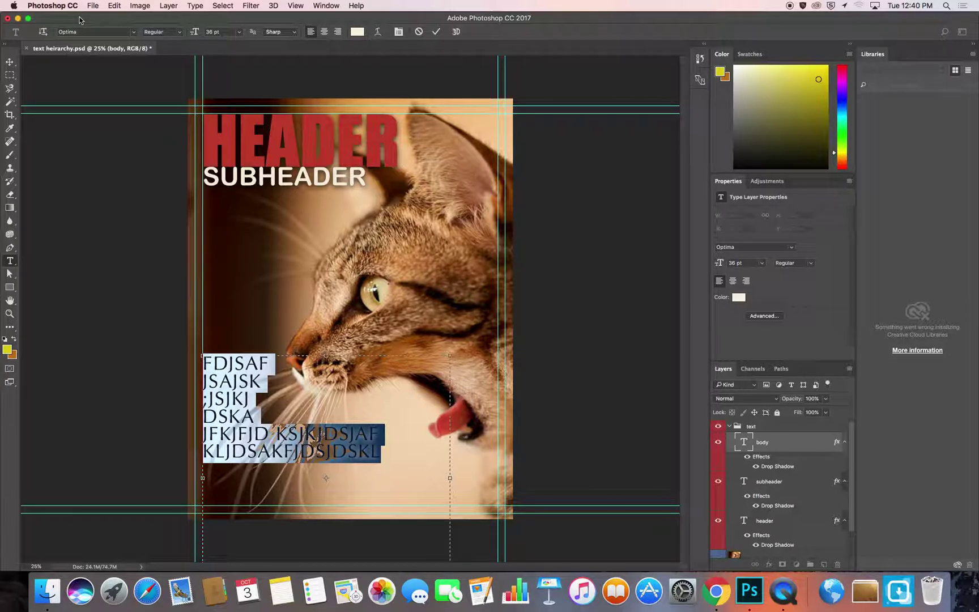
{"action": "left_click", "coordinate": [731, 442]}
{"action": "key", "text": "g"}
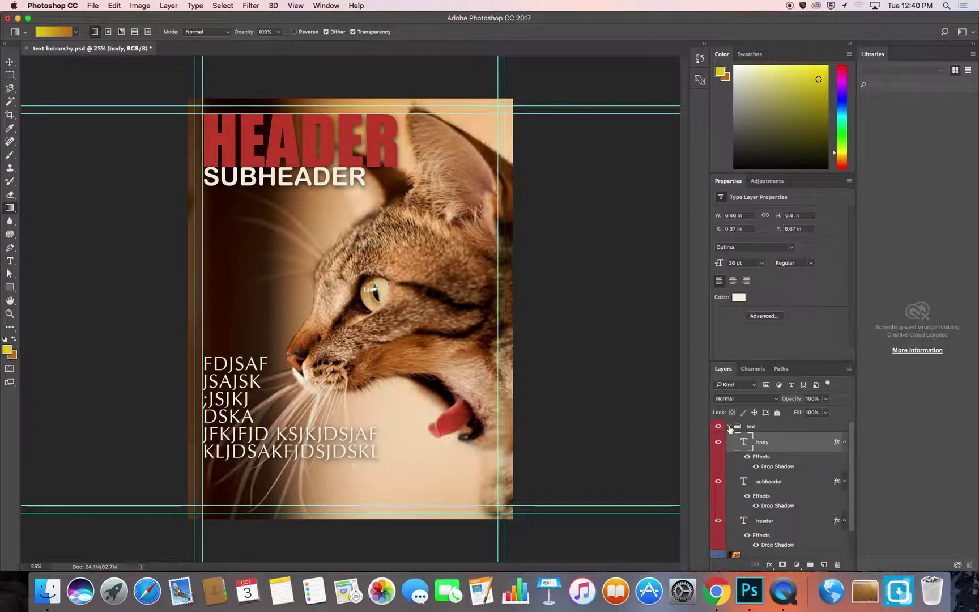
{"action": "left_click", "coordinate": [734, 429]}
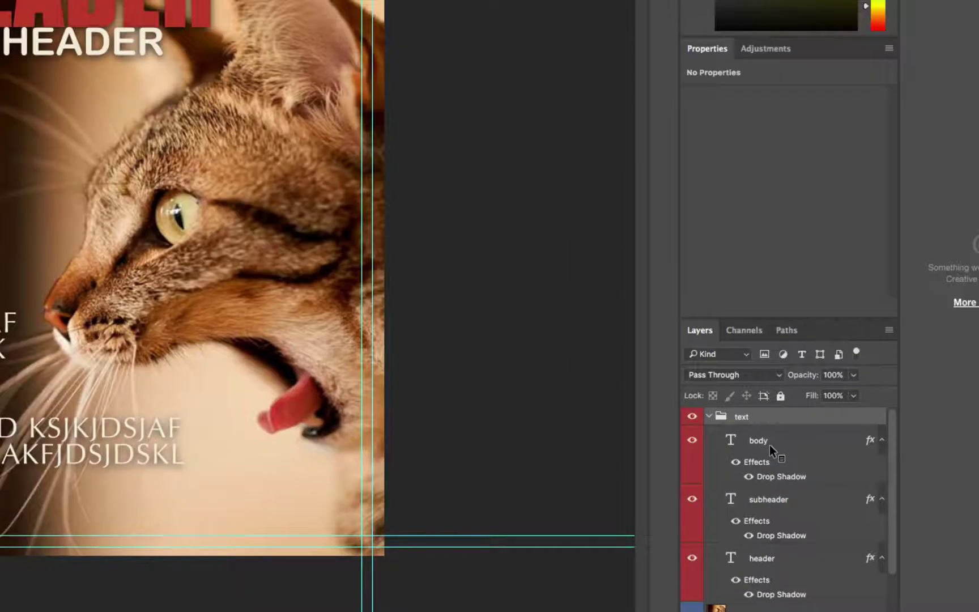
{"action": "left_click", "coordinate": [743, 443]}
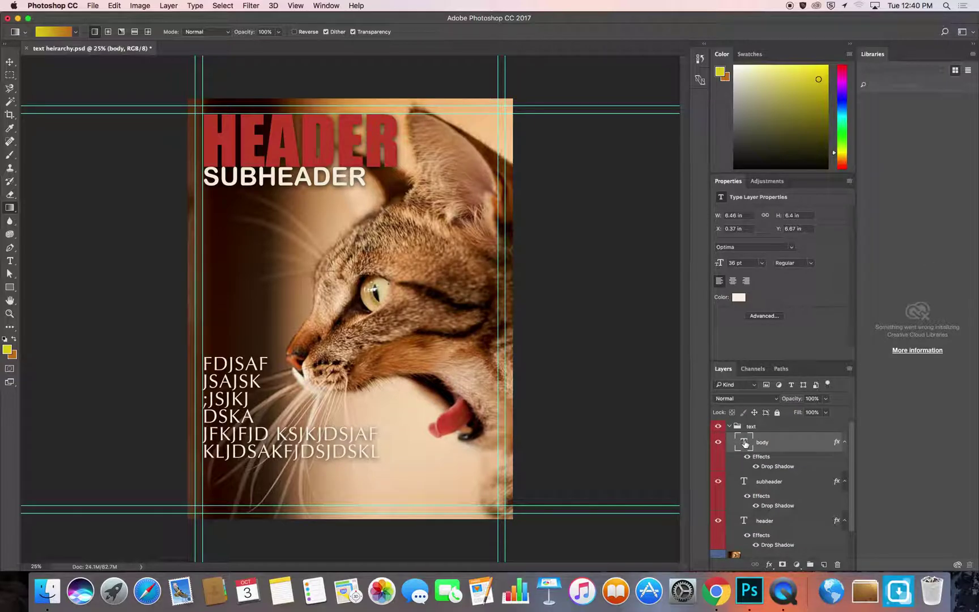
{"action": "double_click", "coordinate": [743, 444]}
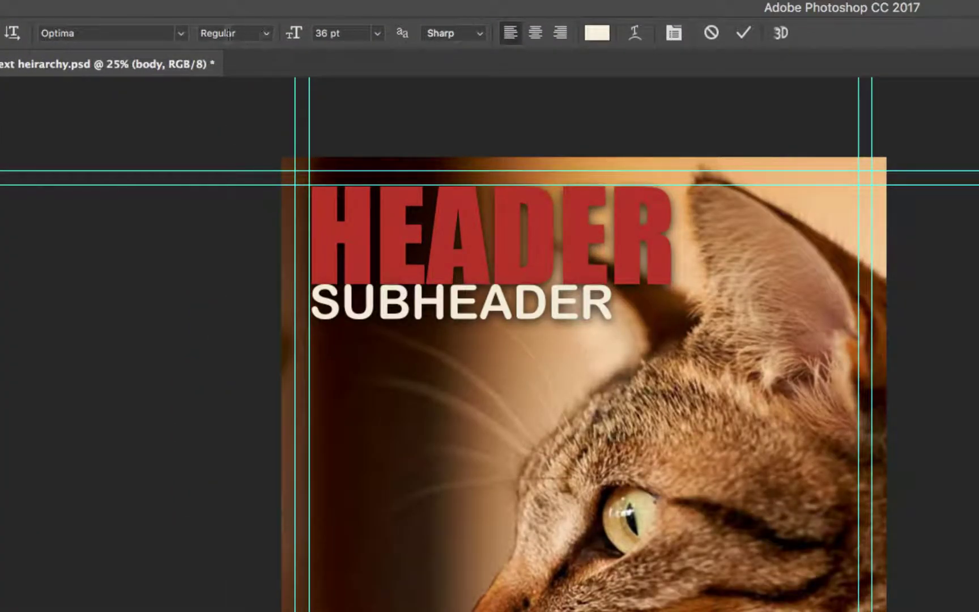
{"action": "left_click", "coordinate": [182, 33]}
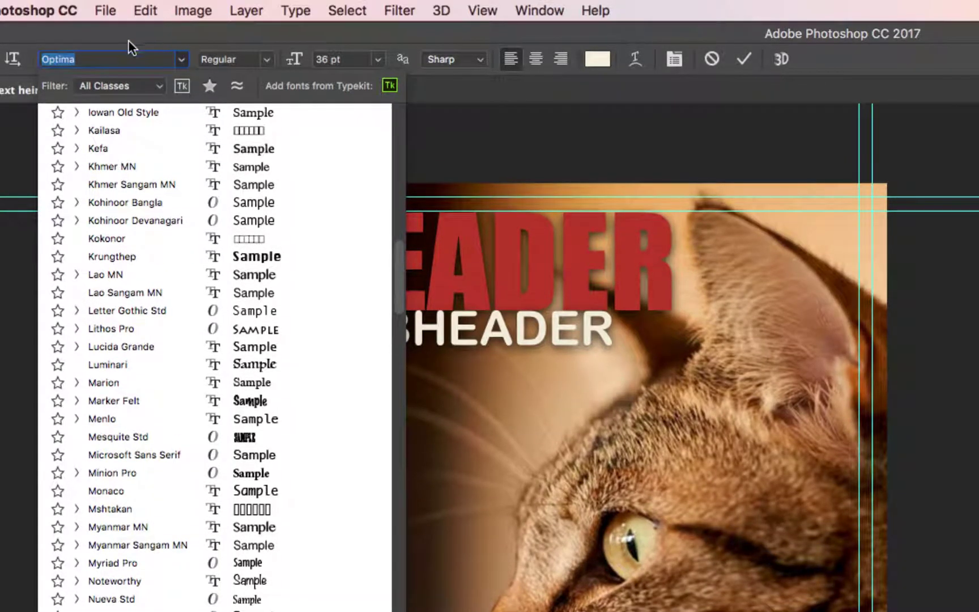
{"action": "left_click", "coordinate": [110, 5]}
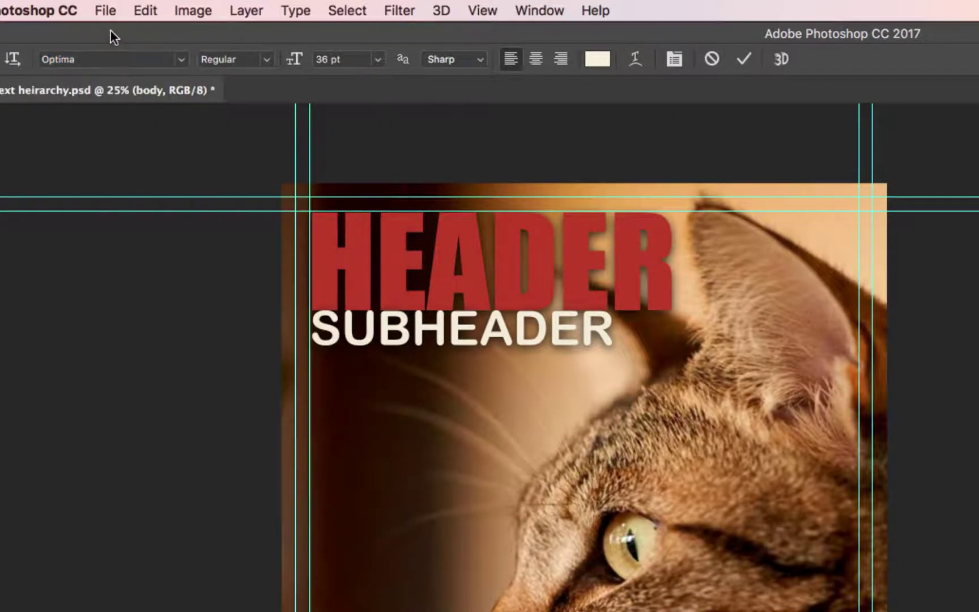
{"action": "left_click", "coordinate": [266, 59]}
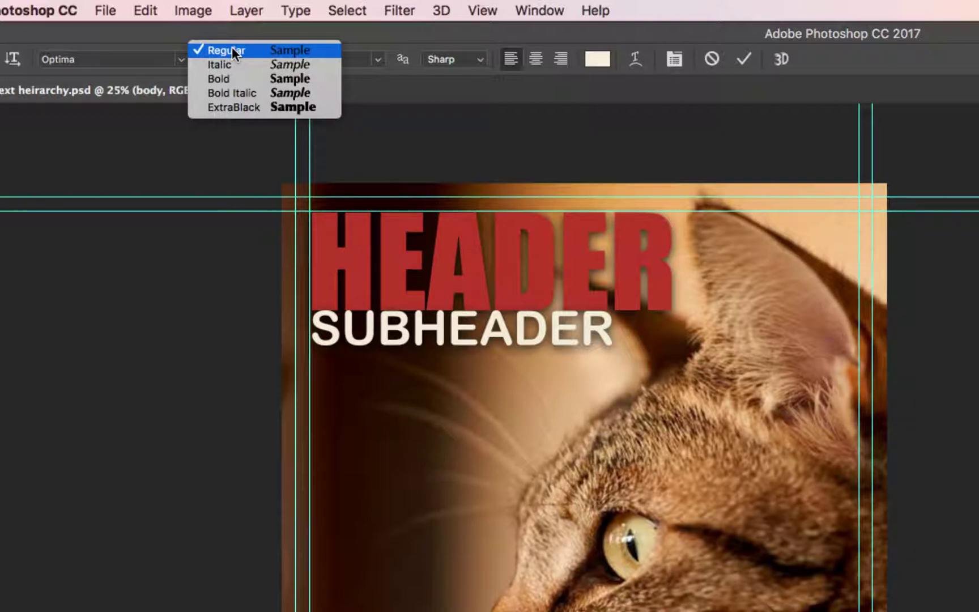
{"action": "left_click", "coordinate": [214, 50]}
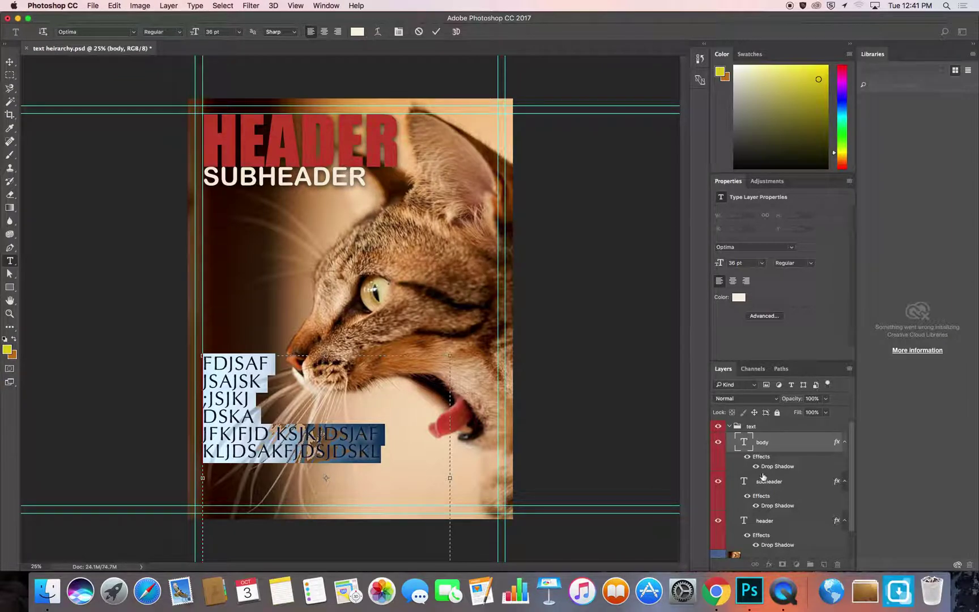
{"action": "key", "text": "Escape"}
{"action": "key", "text": "g"}
Check which fonts the subheader, header and body text layers use.
{"action": "double_click", "coordinate": [744, 482]}
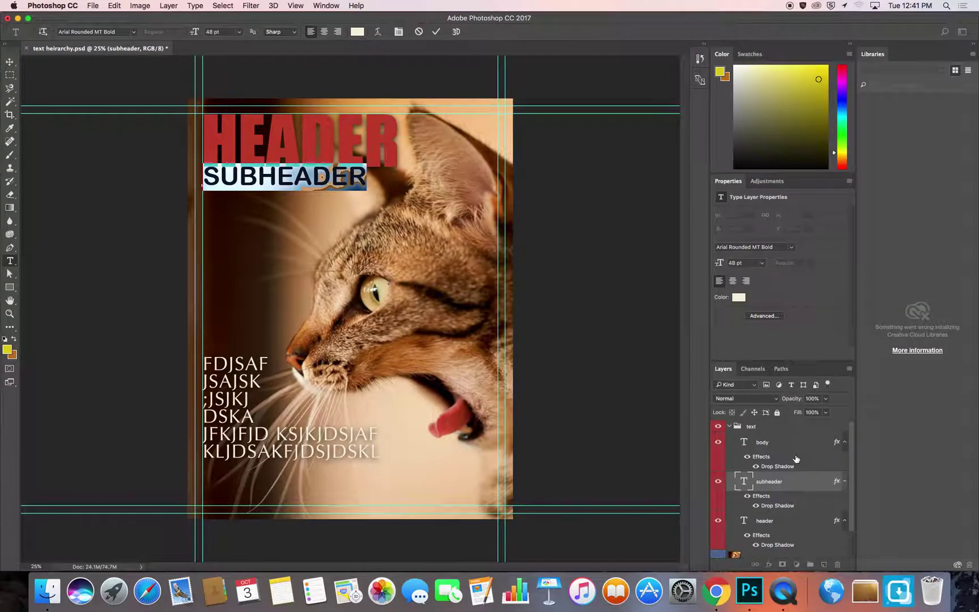
{"action": "double_click", "coordinate": [743, 520]}
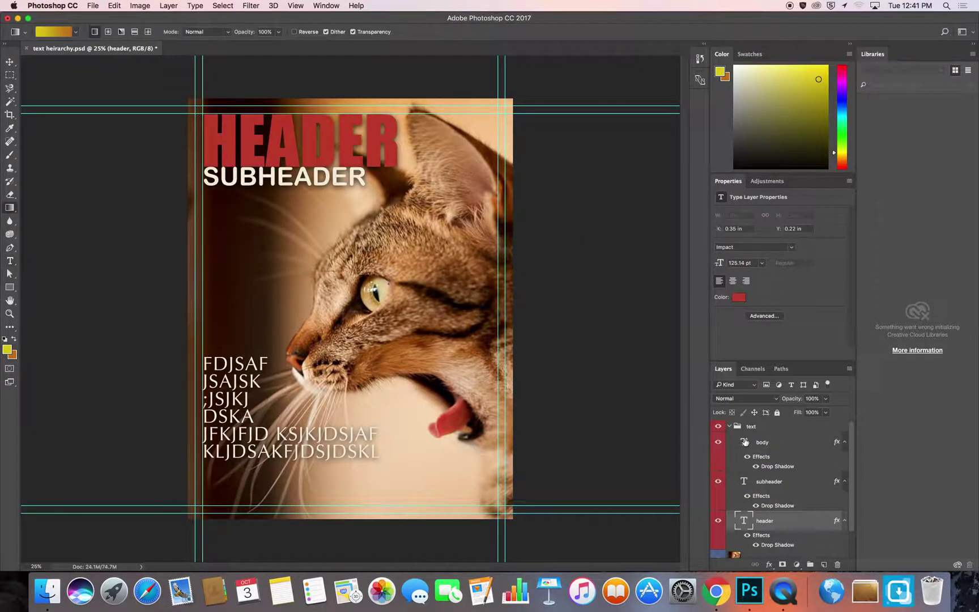
{"action": "double_click", "coordinate": [744, 441]}
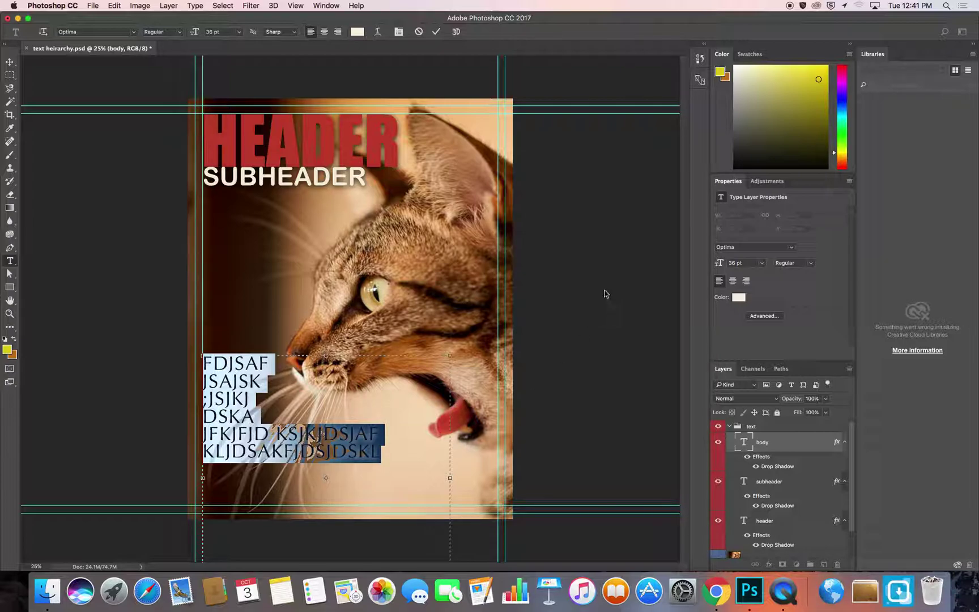
Find and launch Font Book with a system search for "font book", and move its window over the document.
{"action": "key", "text": "super+space"}
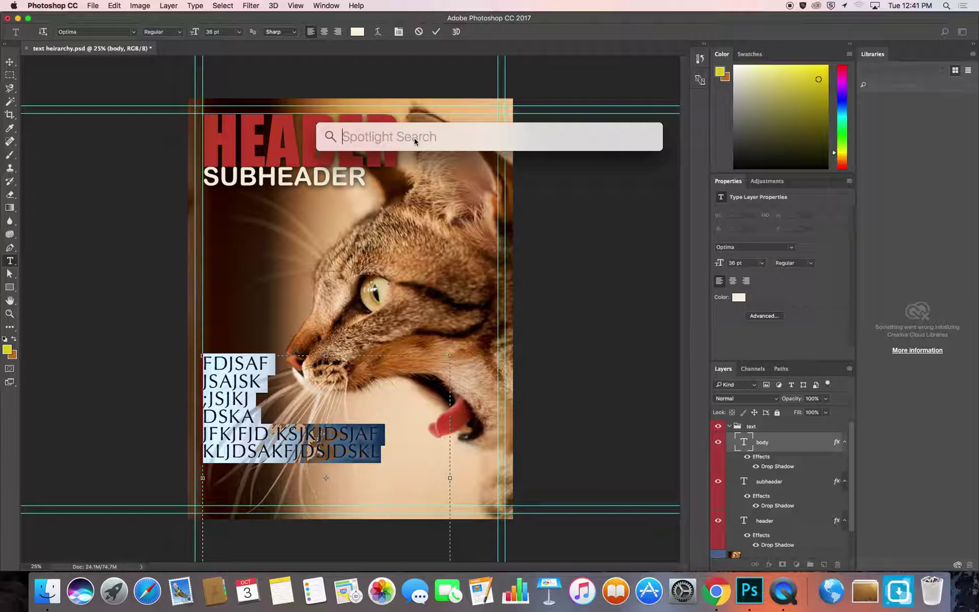
{"action": "type", "text": "fon"}
{"action": "type", "text": "ook"}
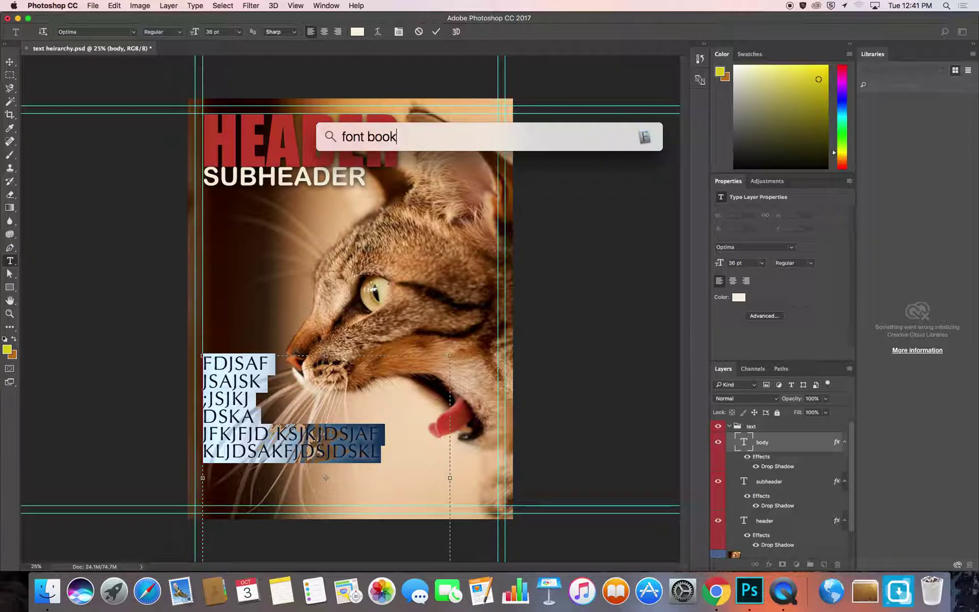
{"action": "key", "text": "Return"}
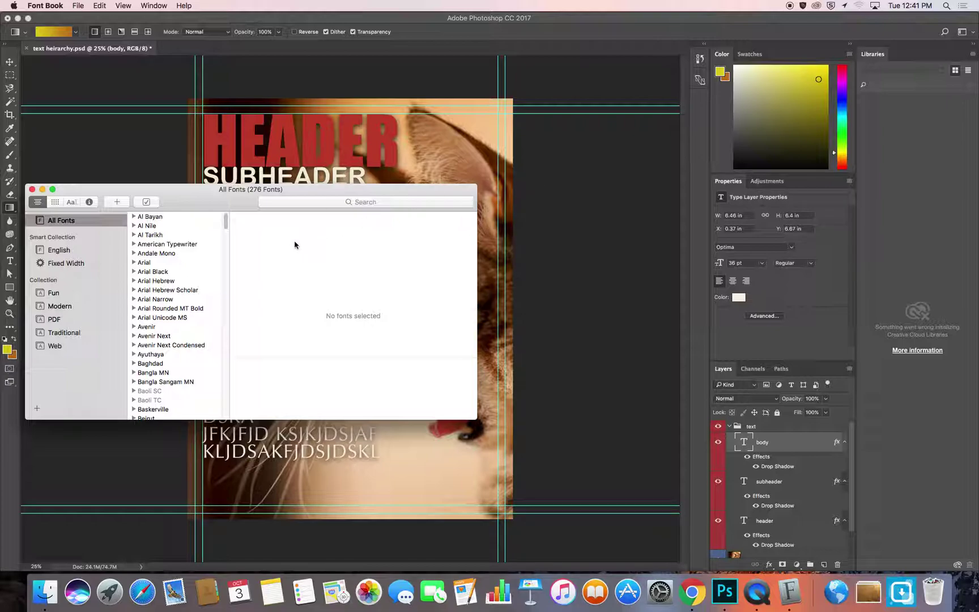
{"action": "left_click_drag", "start_coordinate": [208, 203], "coordinate": [362, 217]}
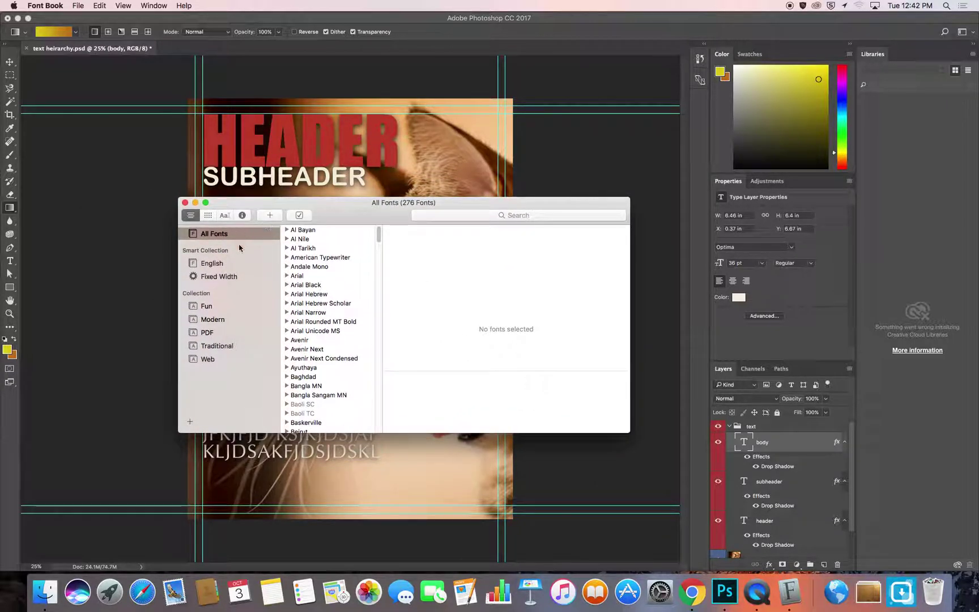
Search Font Book for "optima regular" and reveal the Optima Regular font file in Finder.
{"action": "left_click", "coordinate": [438, 216]}
{"action": "type", "text": "op"}
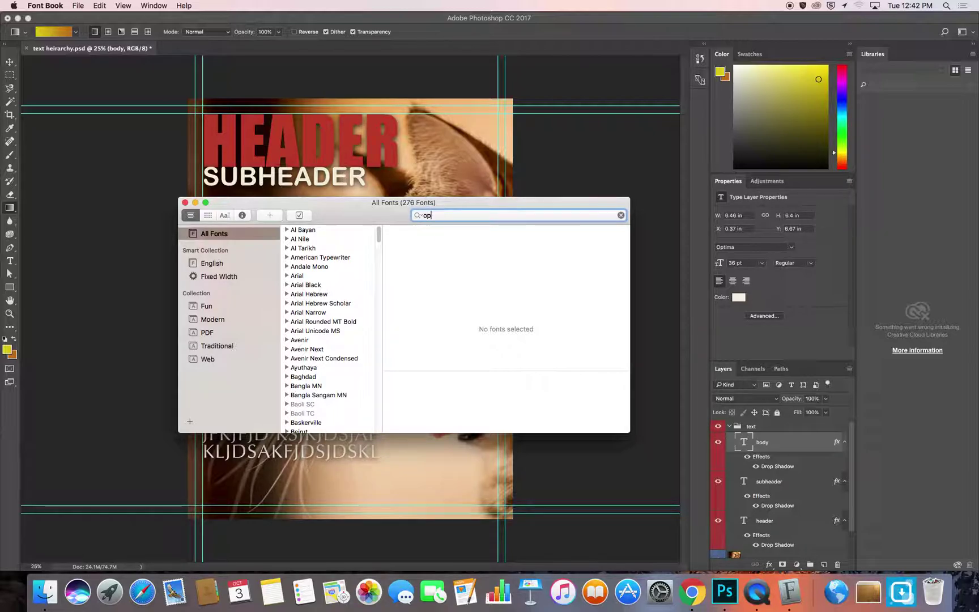
{"action": "type", "text": "tima regular"}
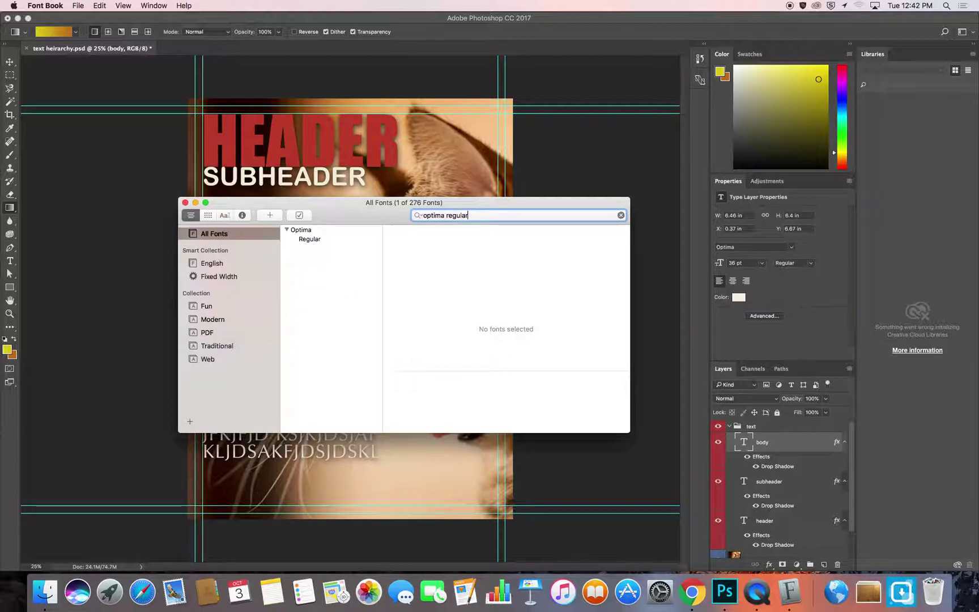
{"action": "left_click", "coordinate": [310, 240]}
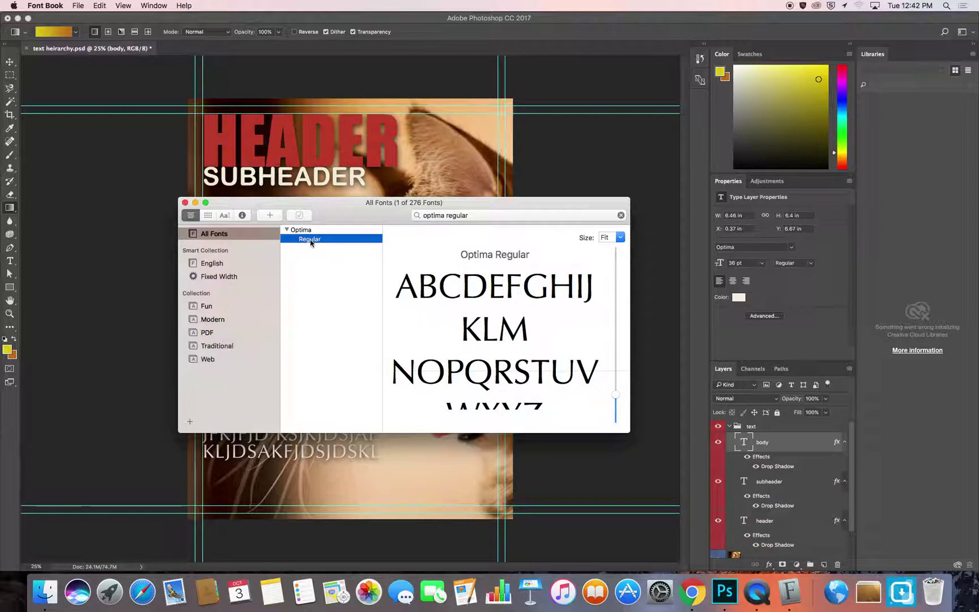
{"action": "right_click", "coordinate": [310, 242]}
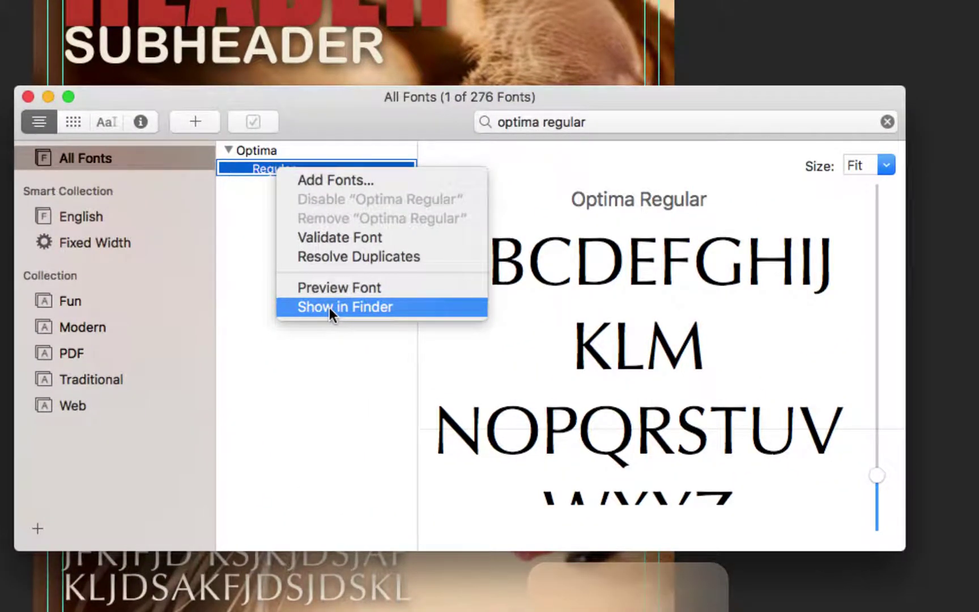
{"action": "left_click", "coordinate": [329, 306]}
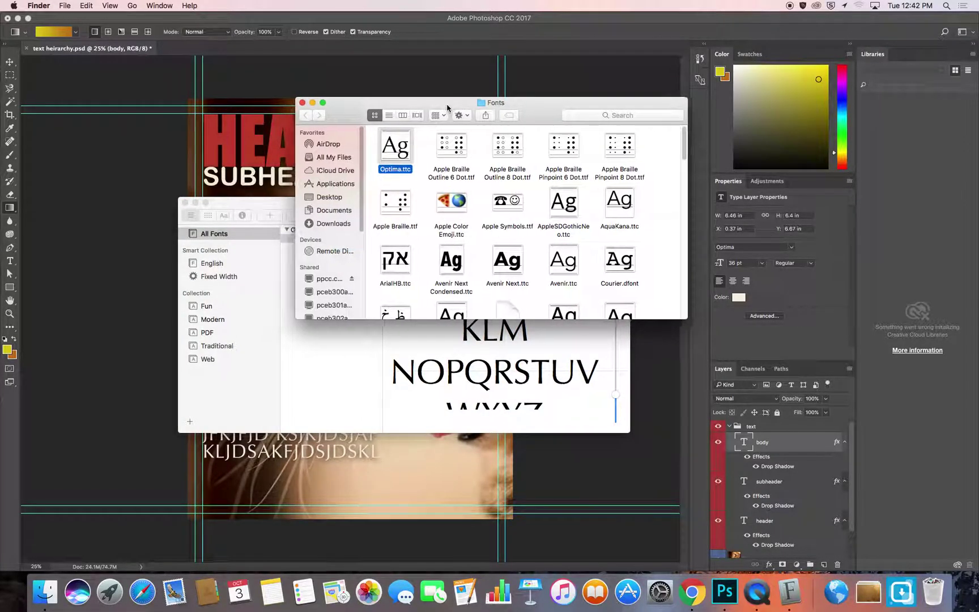
{"action": "left_click_drag", "start_coordinate": [451, 103], "coordinate": [521, 131]}
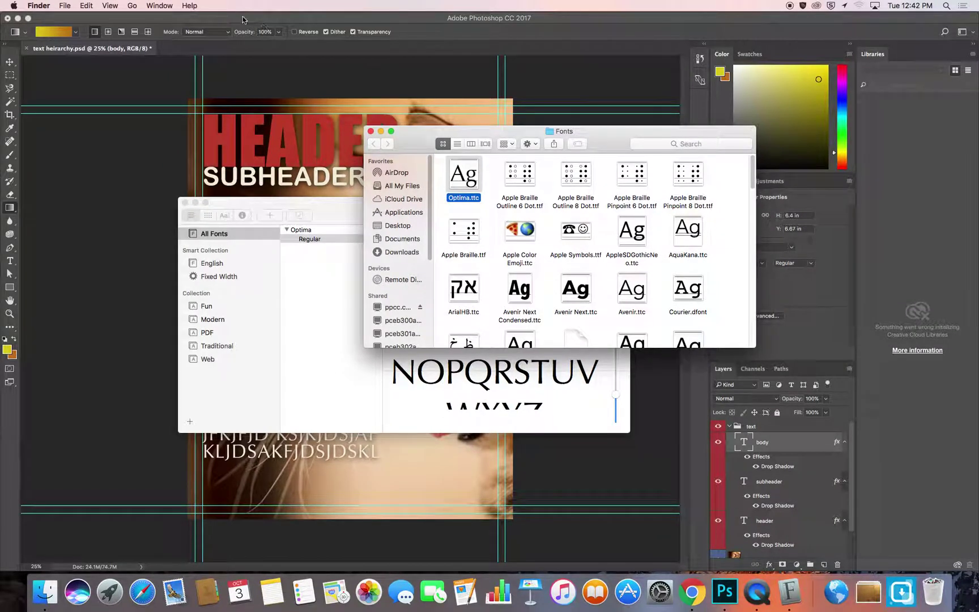
Return to Photoshop, select the body layer's text and view the available styles of its font.
{"action": "left_click", "coordinate": [242, 20]}
{"action": "double_click", "coordinate": [745, 442]}
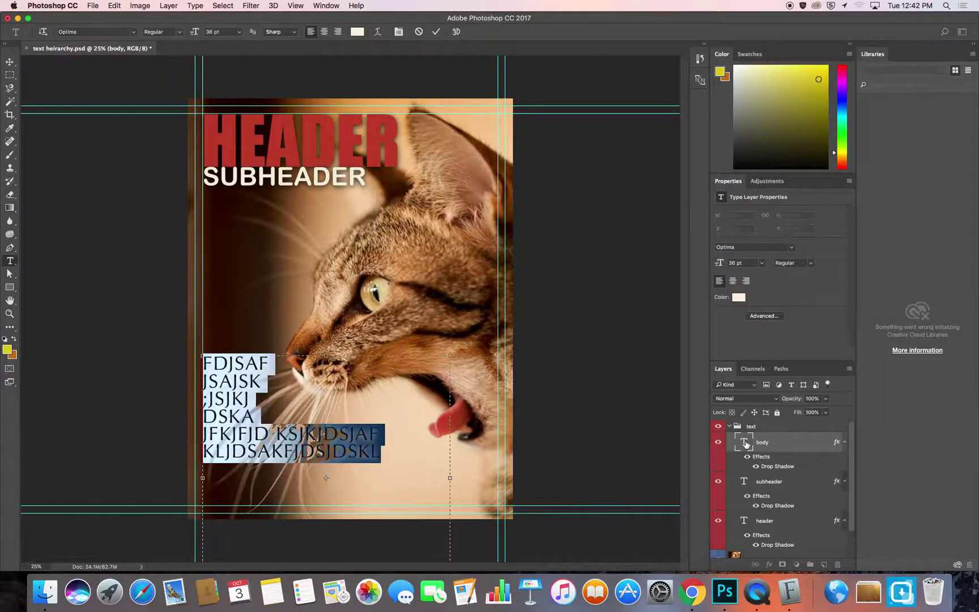
{"action": "left_click", "coordinate": [181, 33]}
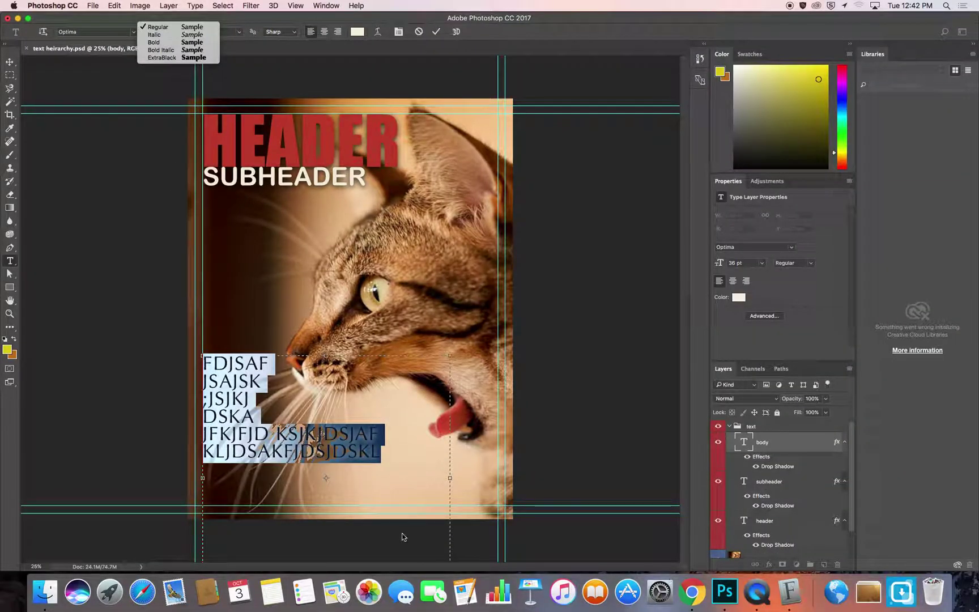
Copy Optima.ttc from Finder's Fonts folder, minimize Photoshop and paste the font file onto the desktop.
{"action": "left_click", "coordinate": [58, 590]}
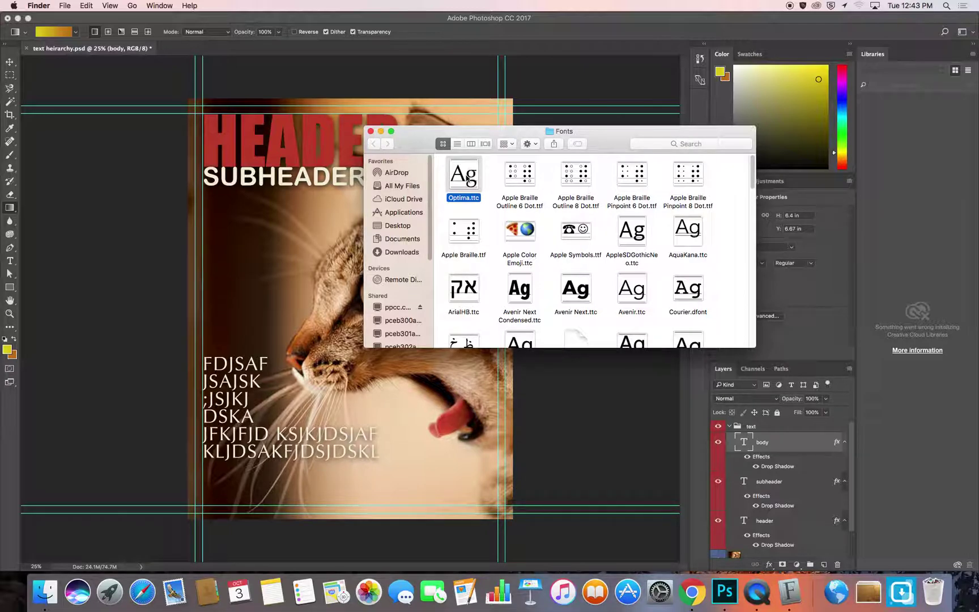
{"action": "left_click_drag", "start_coordinate": [487, 135], "coordinate": [427, 198]}
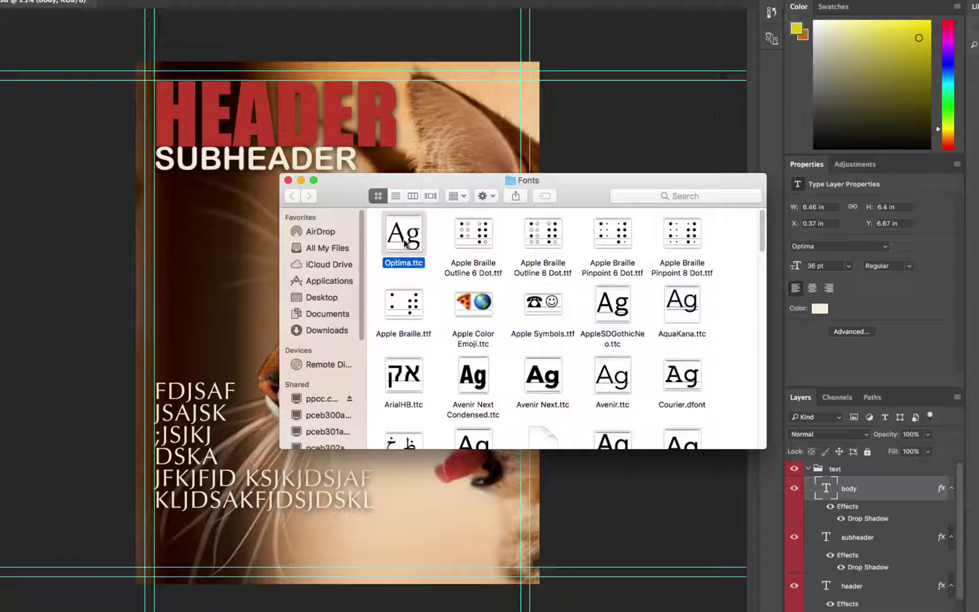
{"action": "right_click", "coordinate": [405, 240]}
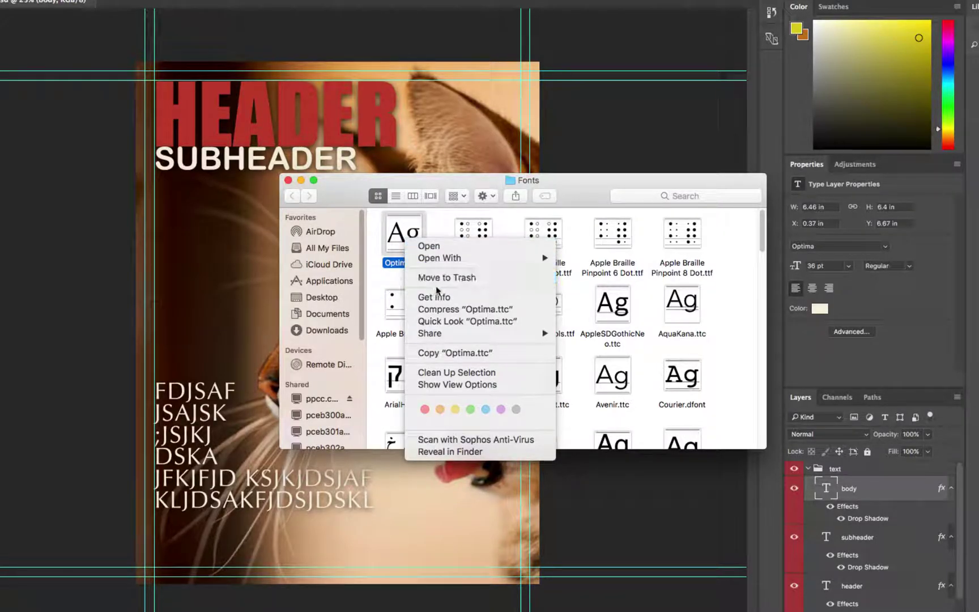
{"action": "left_click", "coordinate": [445, 353]}
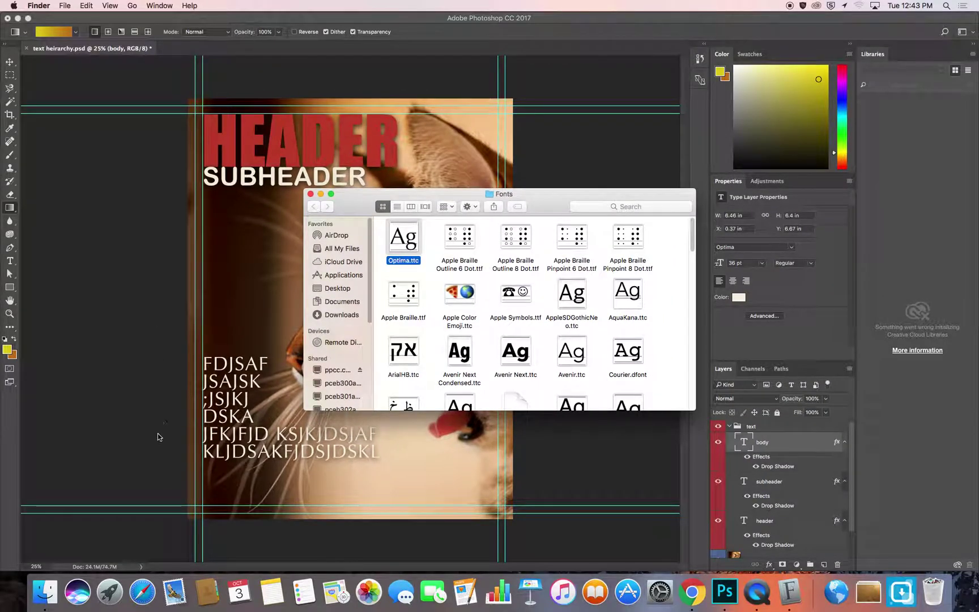
{"action": "left_click", "coordinate": [17, 18]}
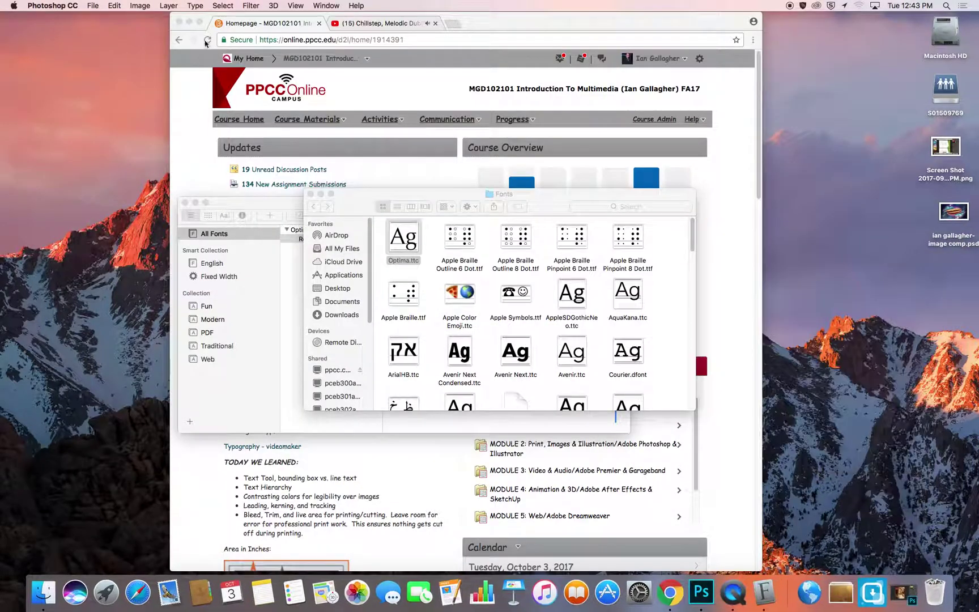
{"action": "right_click", "coordinate": [824, 74]}
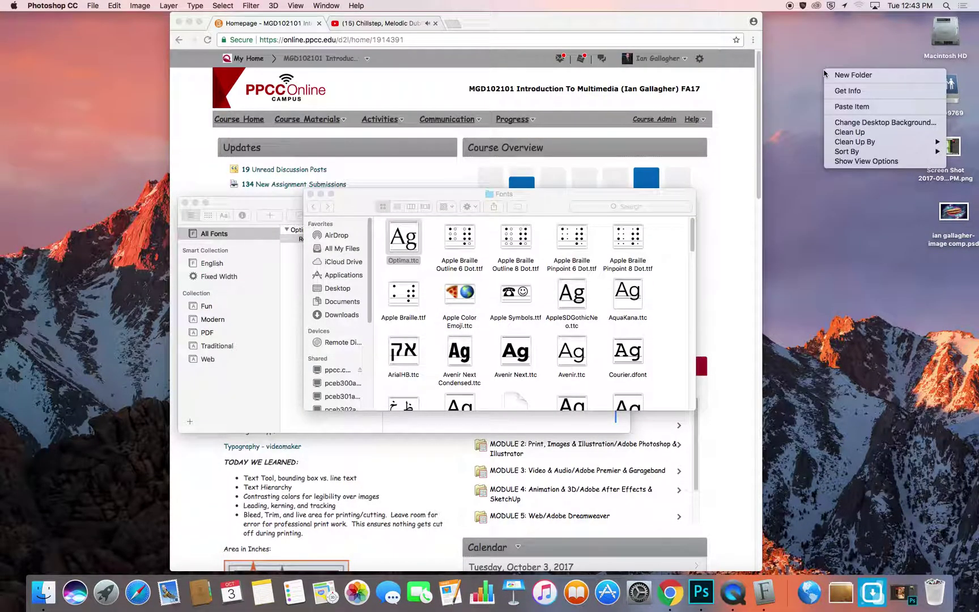
{"action": "left_click", "coordinate": [866, 104]}
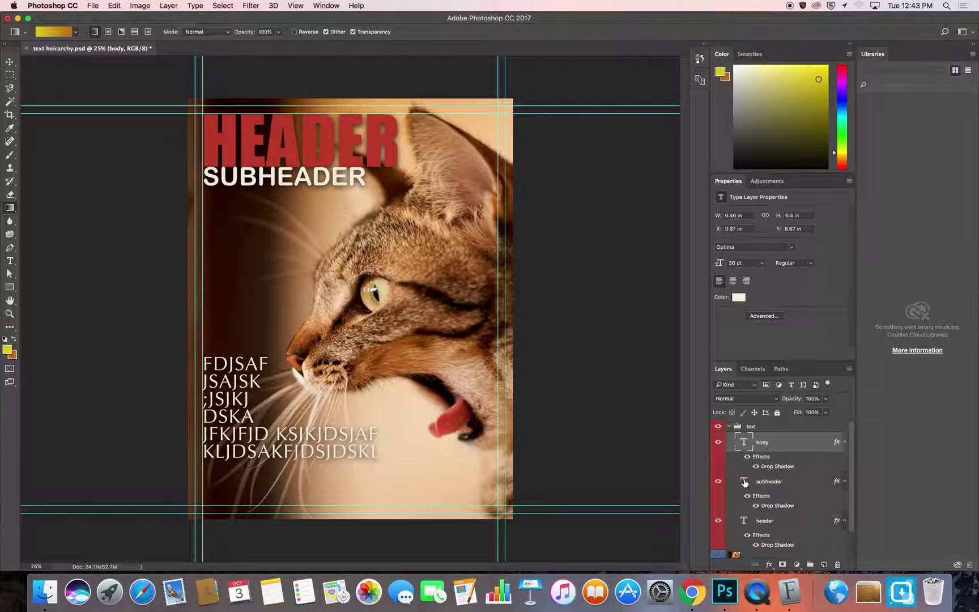
Copy the subheader layer's font name in Photoshop and search Font Book for "Arial Rounded MT Bold".
{"action": "left_click", "coordinate": [744, 482]}
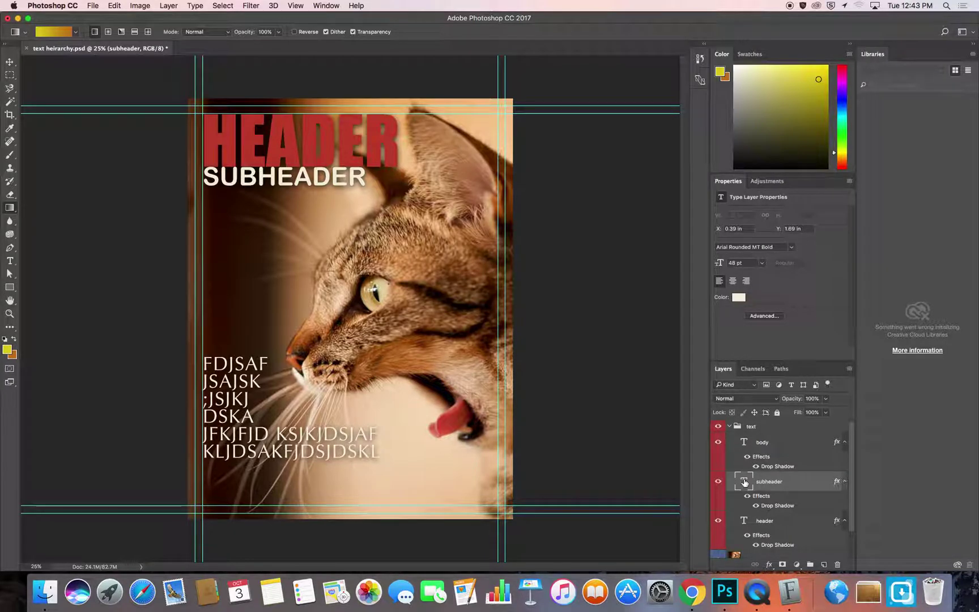
{"action": "double_click", "coordinate": [744, 481]}
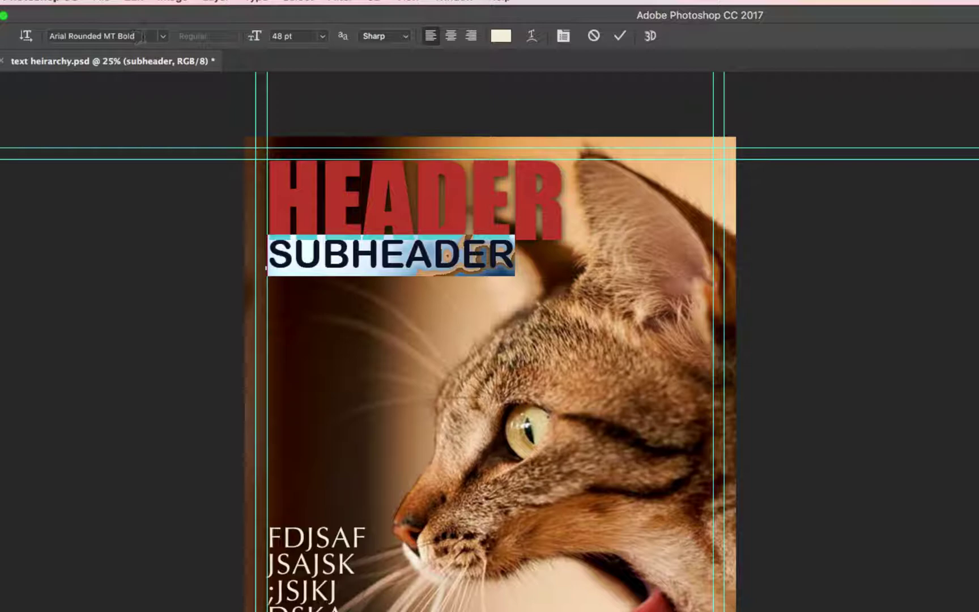
{"action": "left_click_drag", "start_coordinate": [136, 36], "coordinate": [49, 36]}
{"action": "key", "text": "super+c"}
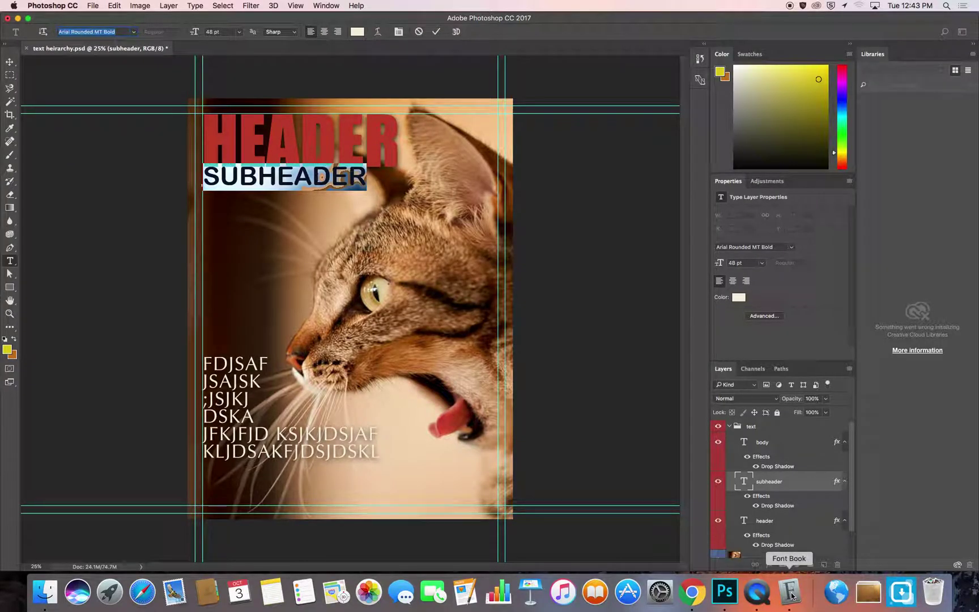
{"action": "left_click", "coordinate": [791, 592]}
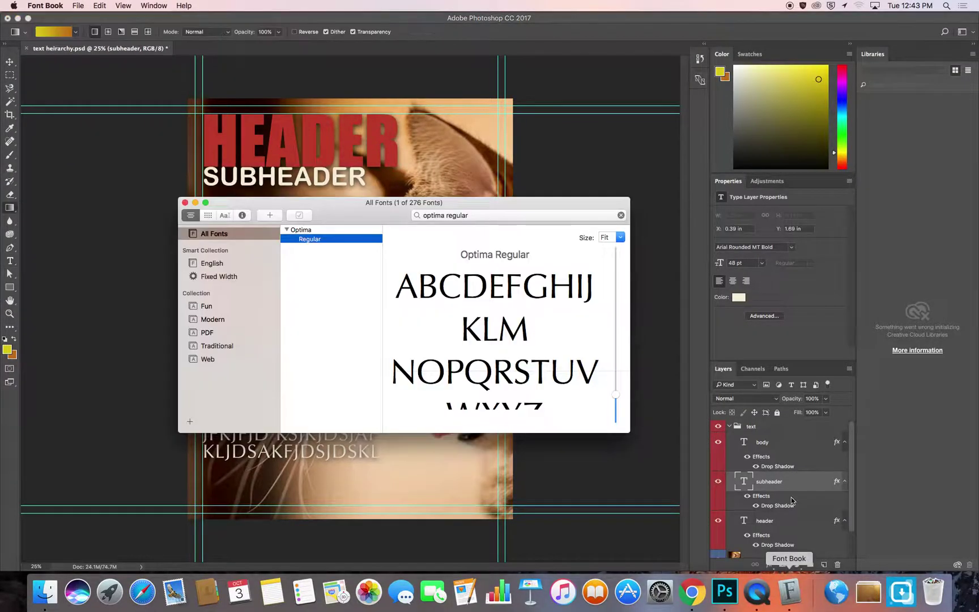
{"action": "left_click_drag", "start_coordinate": [469, 216], "coordinate": [432, 214]}
{"action": "key", "text": "super+v"}
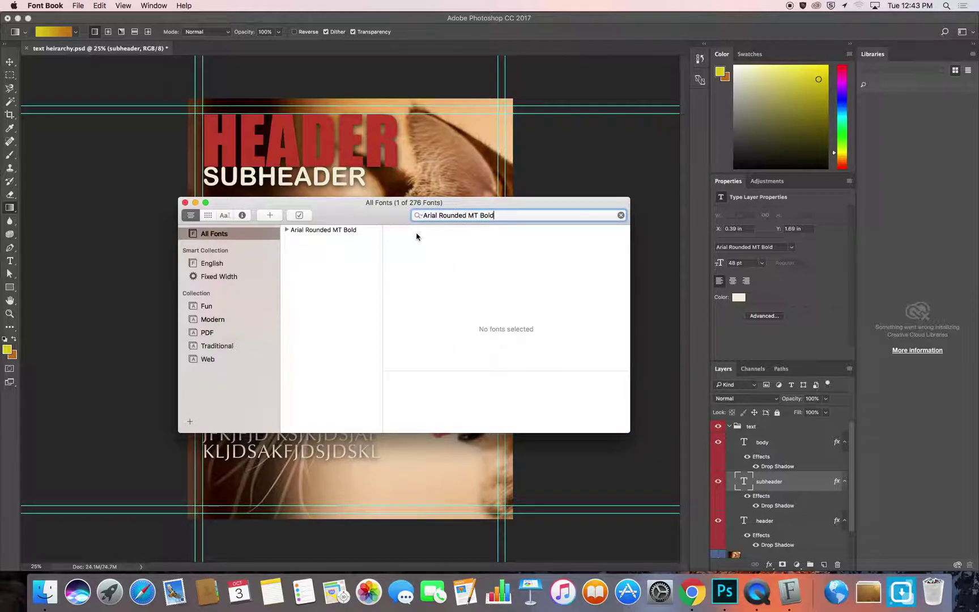
Reveal the Arial Rounded MT Bold font file in Finder and place a copy on the desktop below Optima.ttc.
{"action": "left_click", "coordinate": [328, 229]}
{"action": "right_click", "coordinate": [317, 229]}
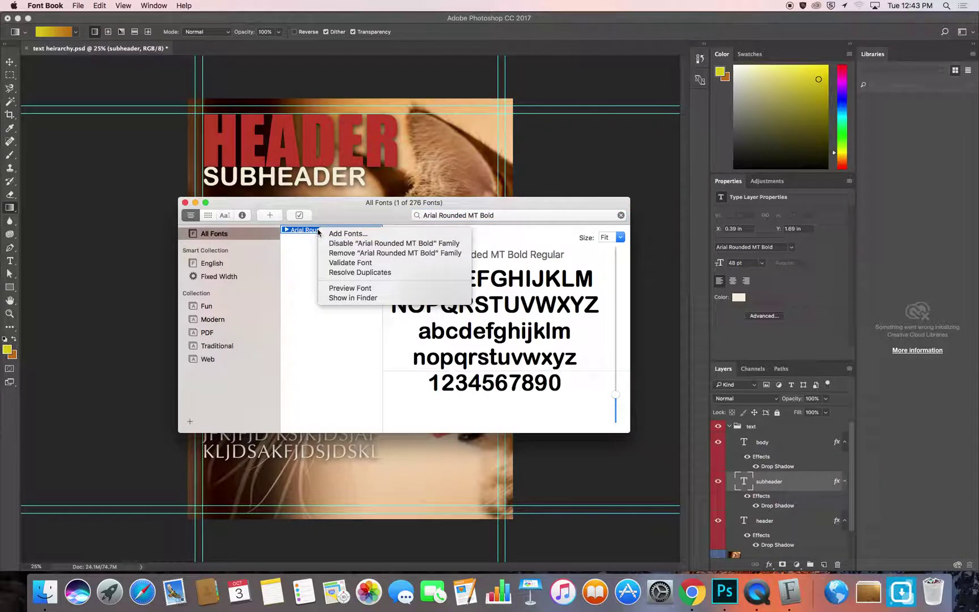
{"action": "left_click", "coordinate": [353, 298]}
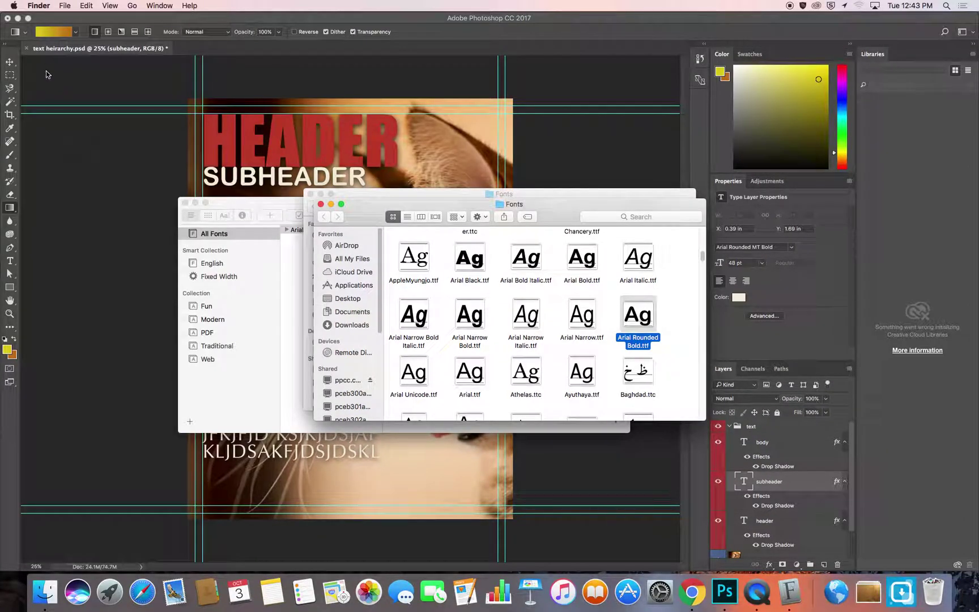
{"action": "left_click", "coordinate": [18, 18]}
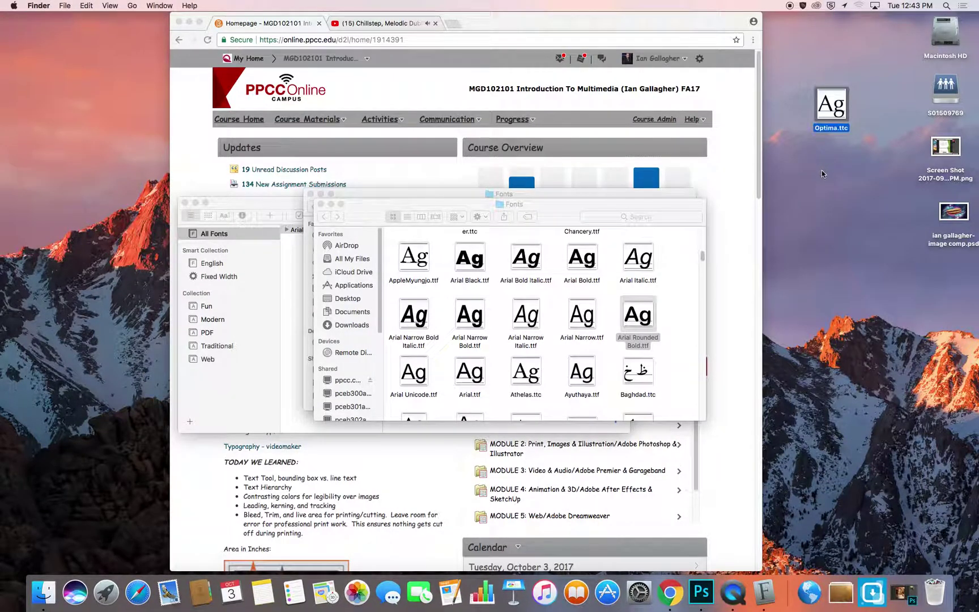
{"action": "left_click_drag", "start_coordinate": [944, 318], "coordinate": [849, 205]}
Return to Photoshop, check the header layer's font and search Font Book for "impact".
{"action": "left_click", "coordinate": [900, 591]}
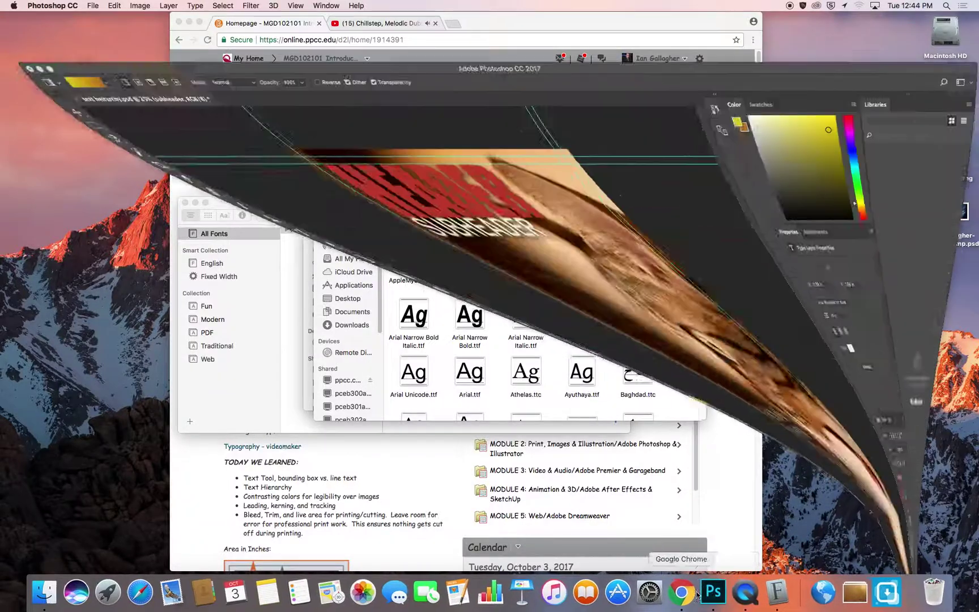
{"action": "double_click", "coordinate": [742, 522]}
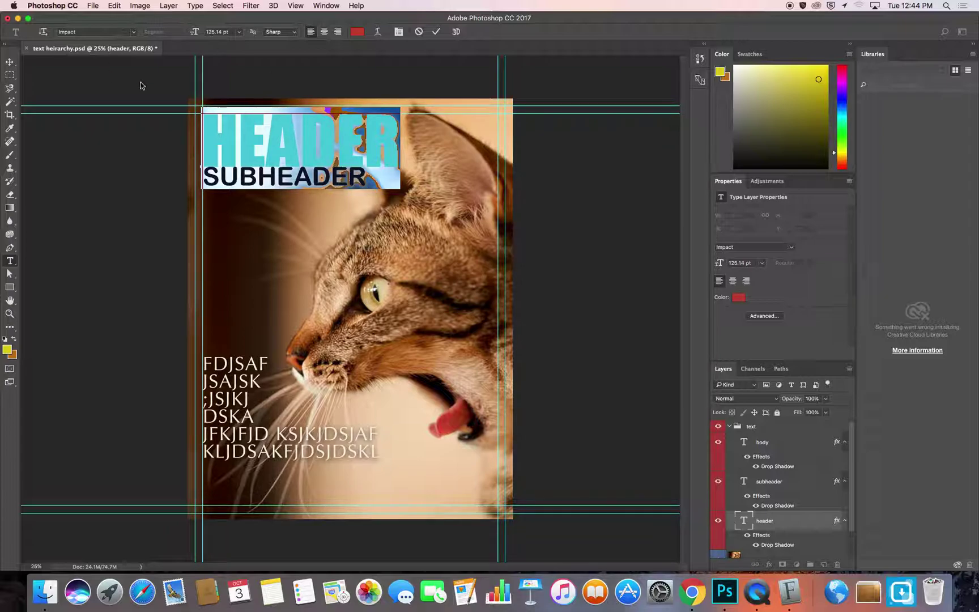
{"action": "left_click", "coordinate": [789, 591]}
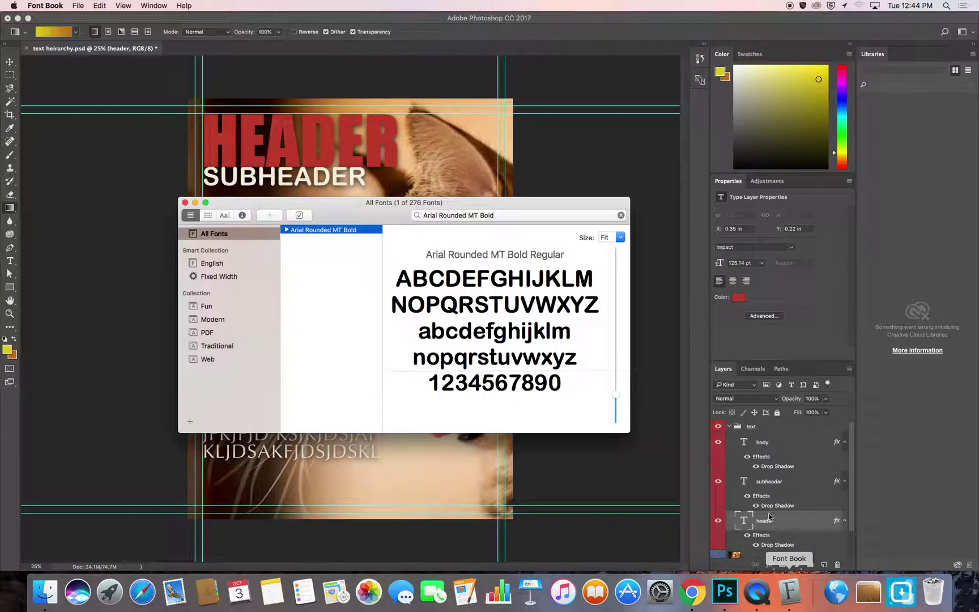
{"action": "left_click_drag", "start_coordinate": [501, 216], "coordinate": [416, 215]}
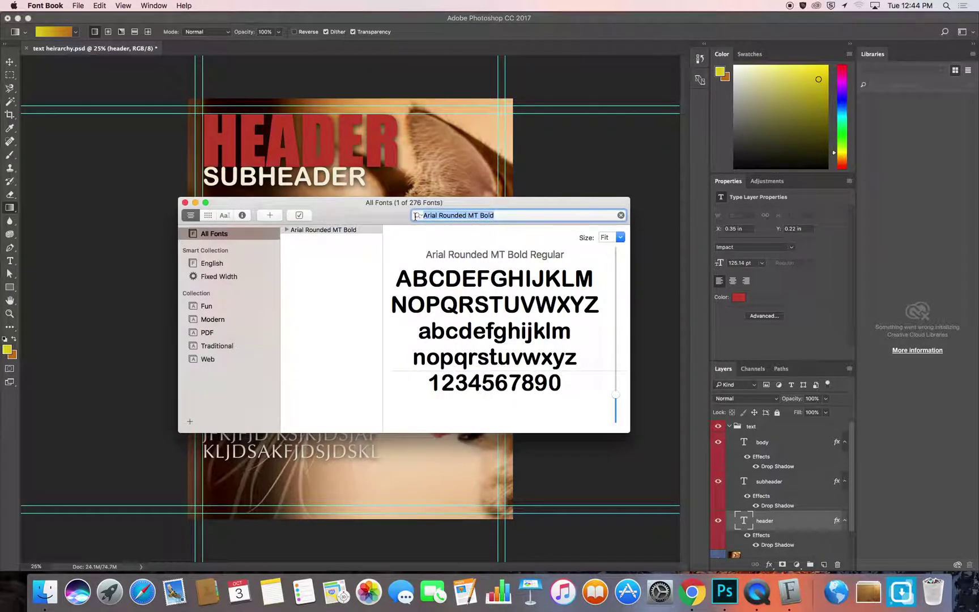
{"action": "type", "text": "impact"}
{"action": "key", "text": "Return"}
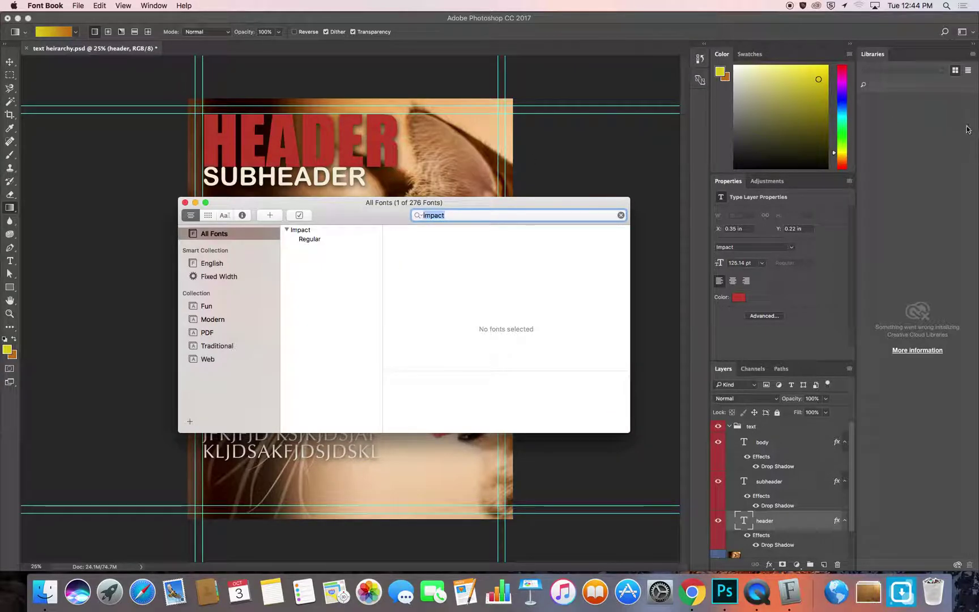
Reveal the Impact font file in Finder, paste a copy onto the desktop and line it up with the other two font files.
{"action": "right_click", "coordinate": [294, 232]}
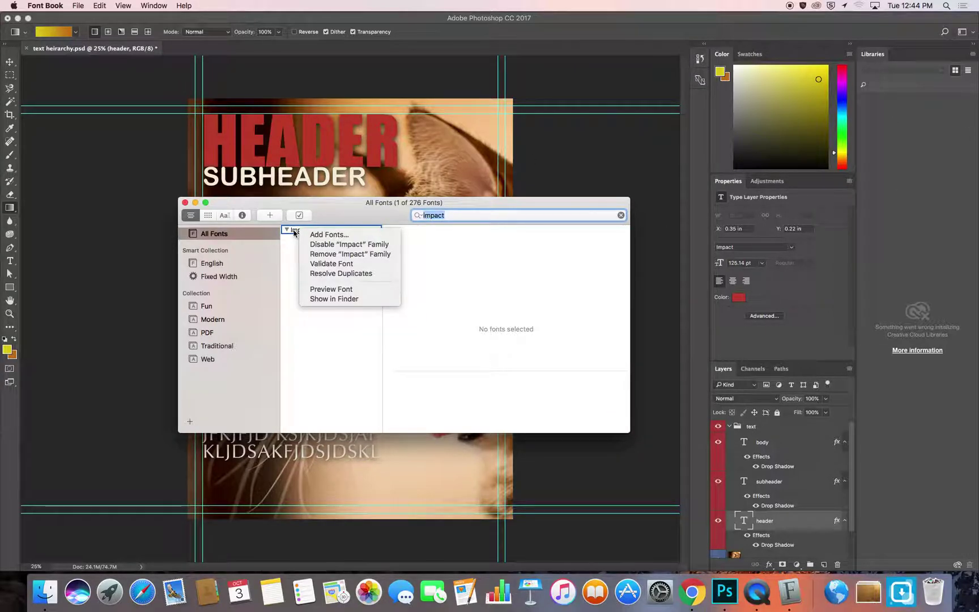
{"action": "left_click", "coordinate": [334, 298]}
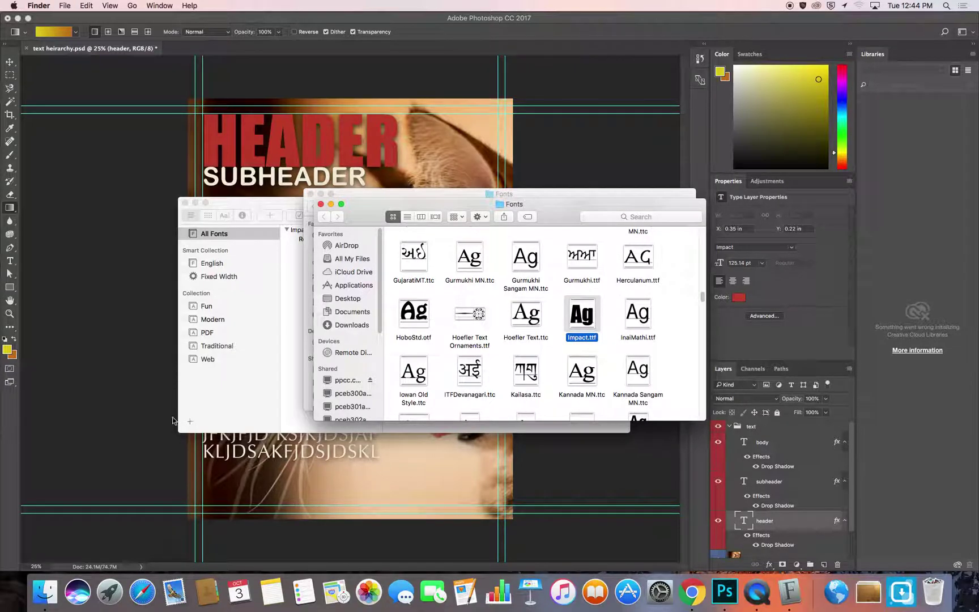
{"action": "left_click", "coordinate": [17, 18]}
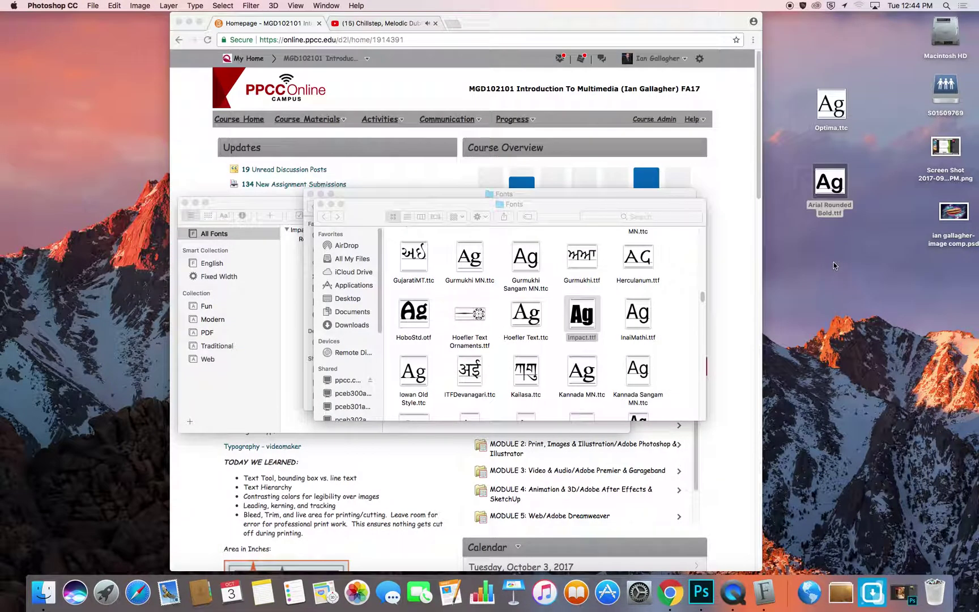
{"action": "key", "text": "super+v"}
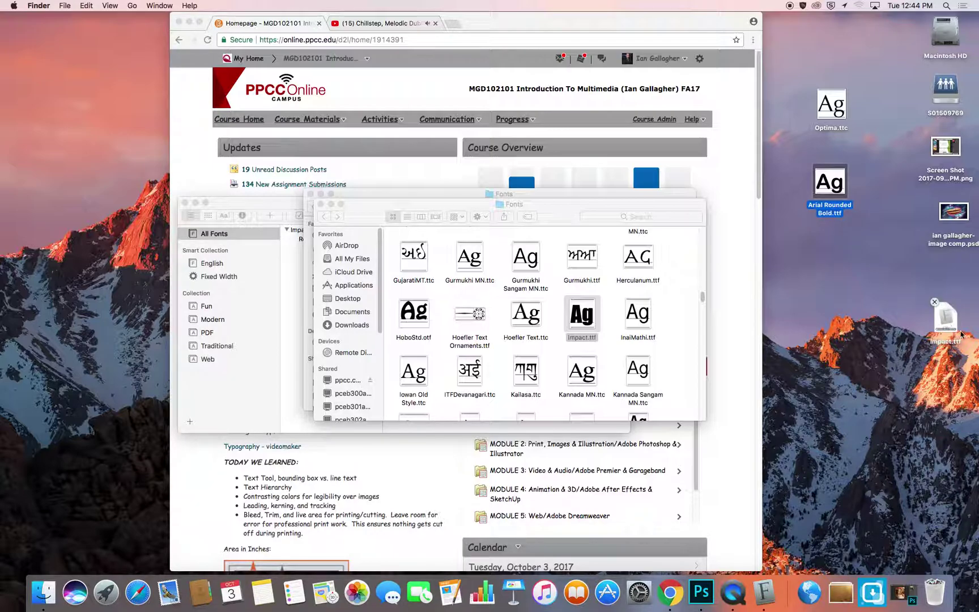
{"action": "left_click_drag", "start_coordinate": [957, 326], "coordinate": [850, 262]}
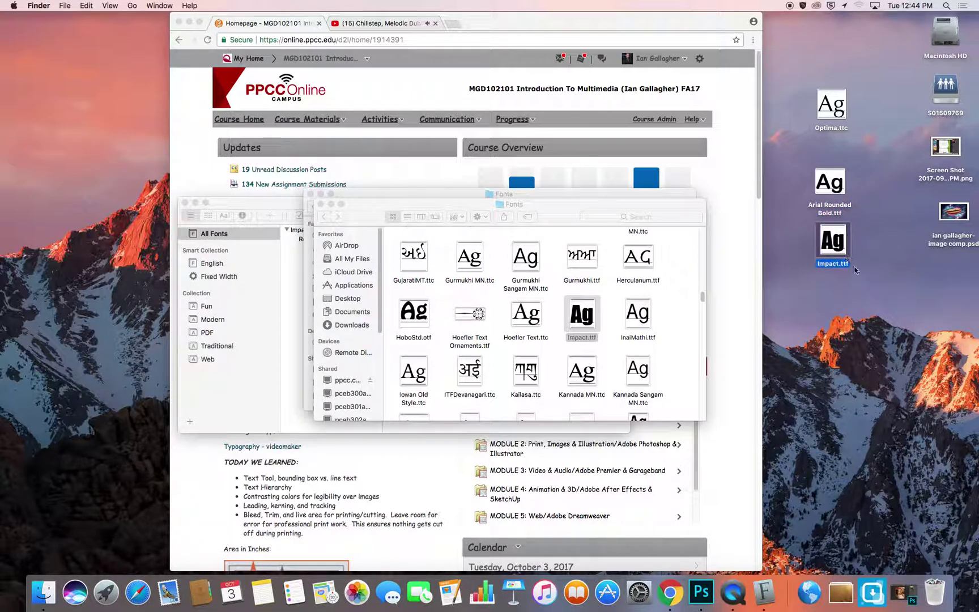
{"action": "left_click_drag", "start_coordinate": [836, 180], "coordinate": [836, 152]}
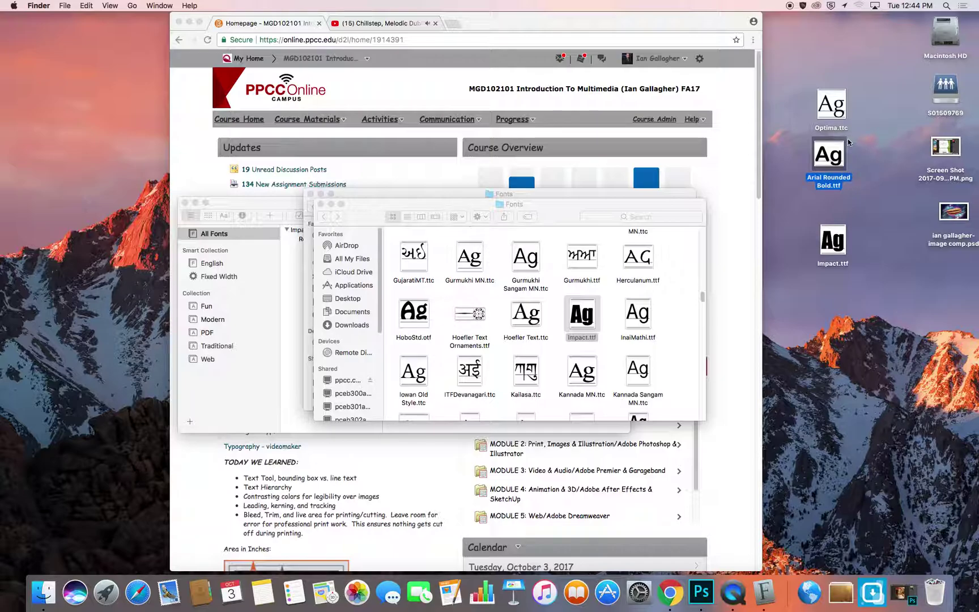
Close both Finder windows showing the Fonts folder and the Font Book window.
{"action": "left_click", "coordinate": [363, 211]}
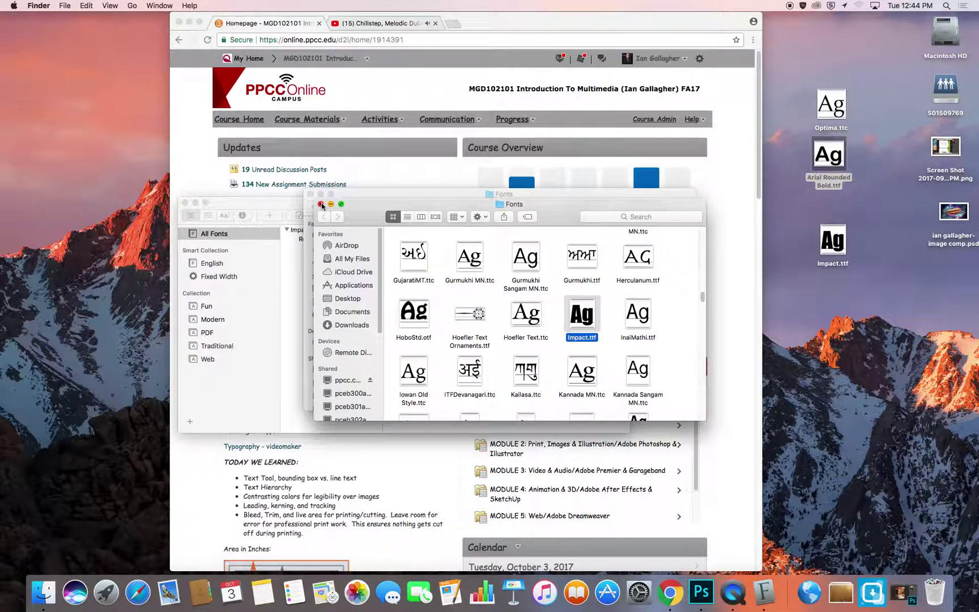
{"action": "left_click", "coordinate": [320, 203]}
{"action": "left_click", "coordinate": [311, 194]}
{"action": "left_click", "coordinate": [285, 205]}
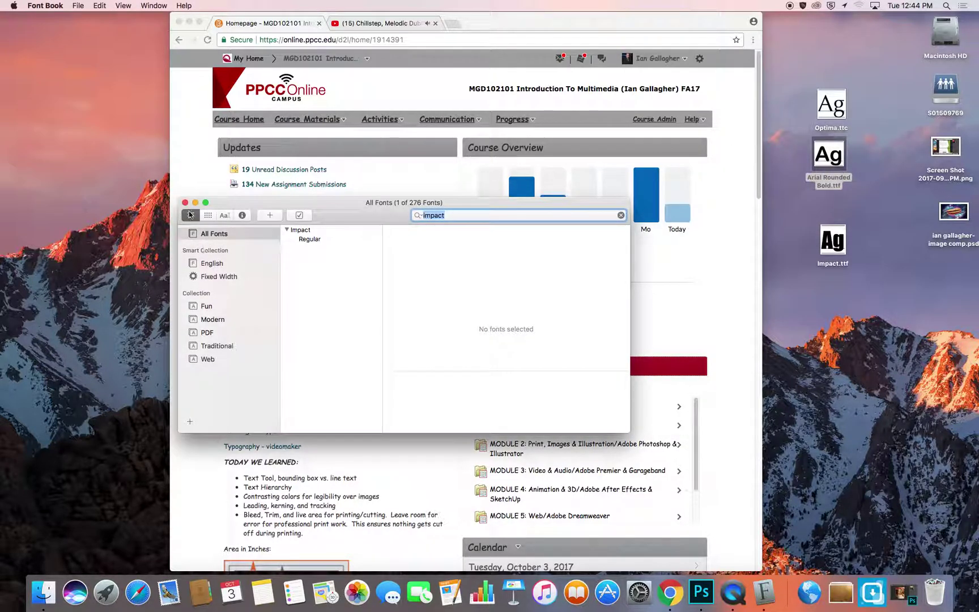
{"action": "left_click", "coordinate": [185, 203]}
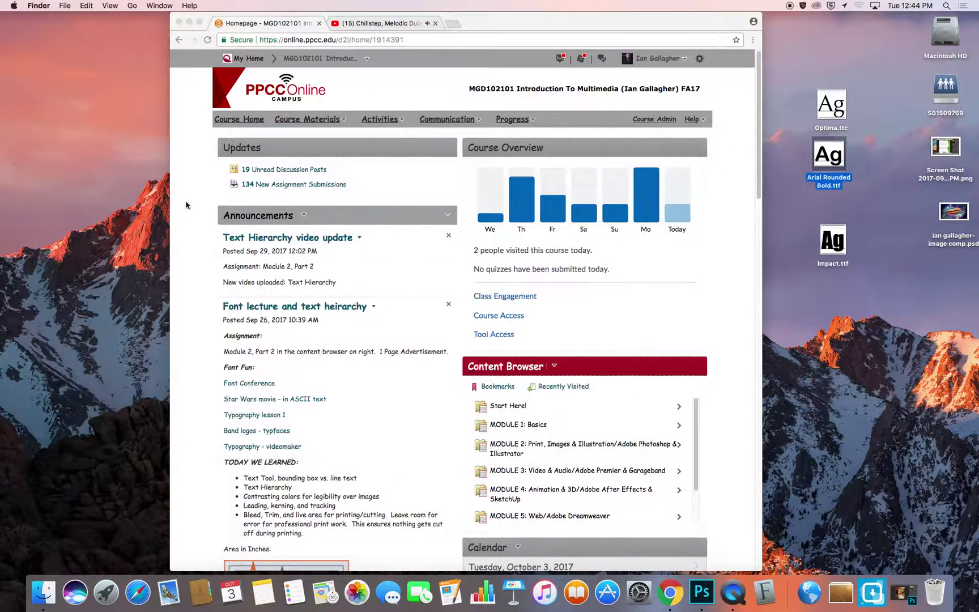
Place a copy of text heirarchy.psd from Finder's All My Files on the desktop beside the fonts, and close the Finder window.
{"action": "left_click", "coordinate": [50, 593]}
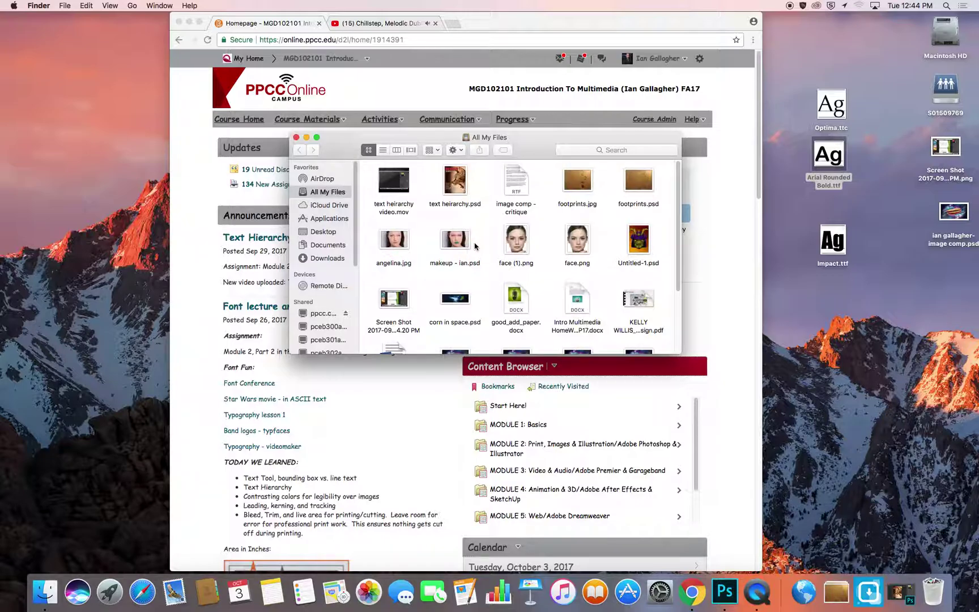
{"action": "left_click", "coordinate": [465, 190]}
{"action": "left_click_drag", "start_coordinate": [459, 191], "coordinate": [823, 298]}
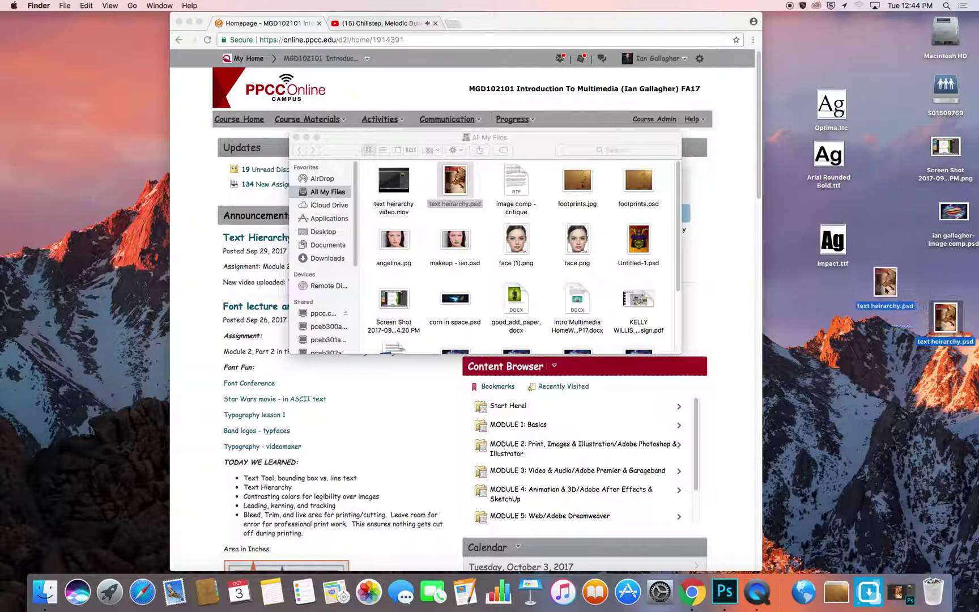
{"action": "left_click_drag", "start_coordinate": [529, 140], "coordinate": [443, 138]}
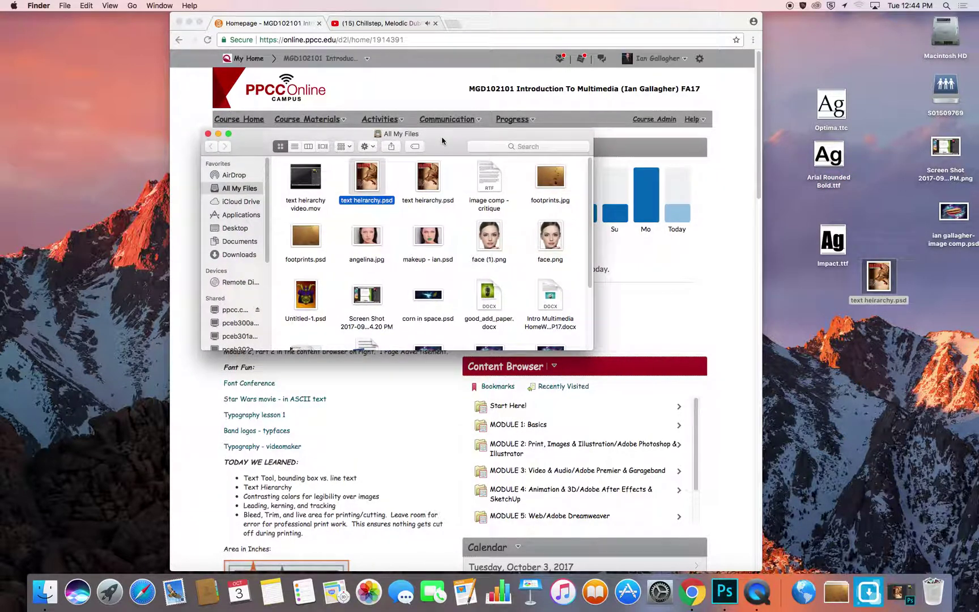
{"action": "left_click", "coordinate": [208, 135]}
Switch back to Photoshop, collapse the text layer group and select Layer 1.
{"action": "left_click", "coordinate": [725, 592]}
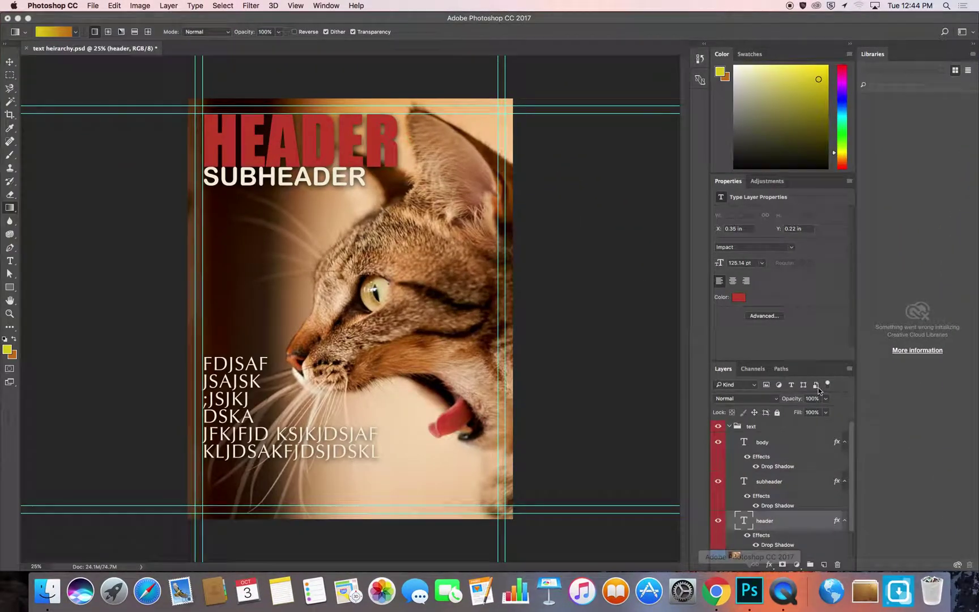
{"action": "left_click", "coordinate": [730, 426]}
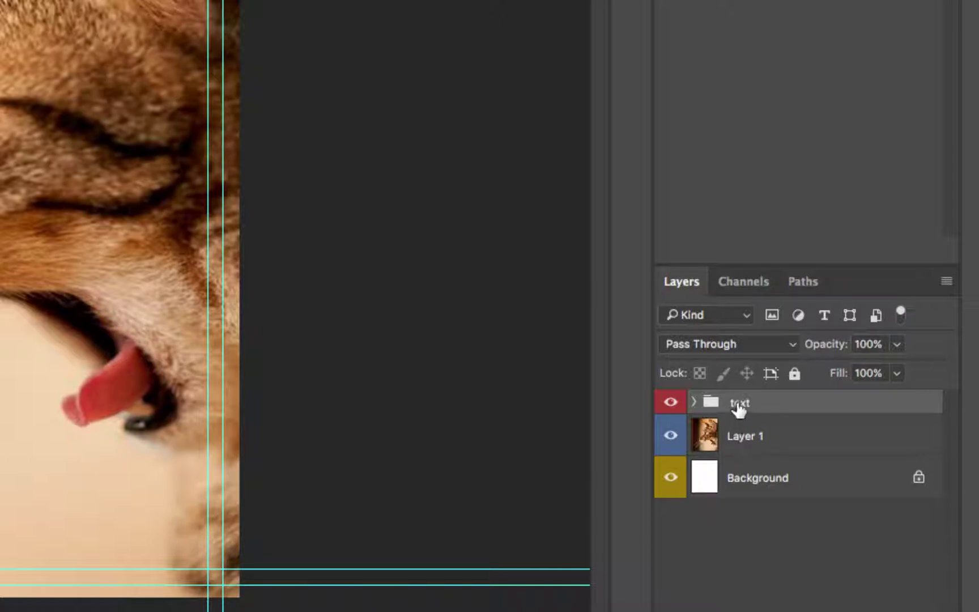
{"action": "left_click", "coordinate": [742, 442]}
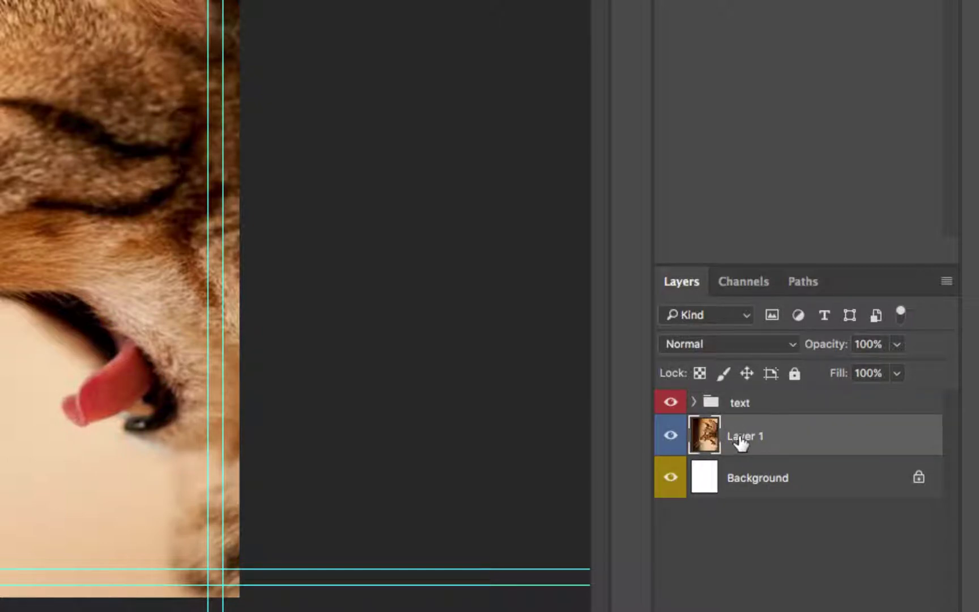
Rename Layer 1 as cat and delete the Background layer.
{"action": "double_click", "coordinate": [742, 440]}
{"action": "type", "text": "cat"}
{"action": "key", "text": "Return"}
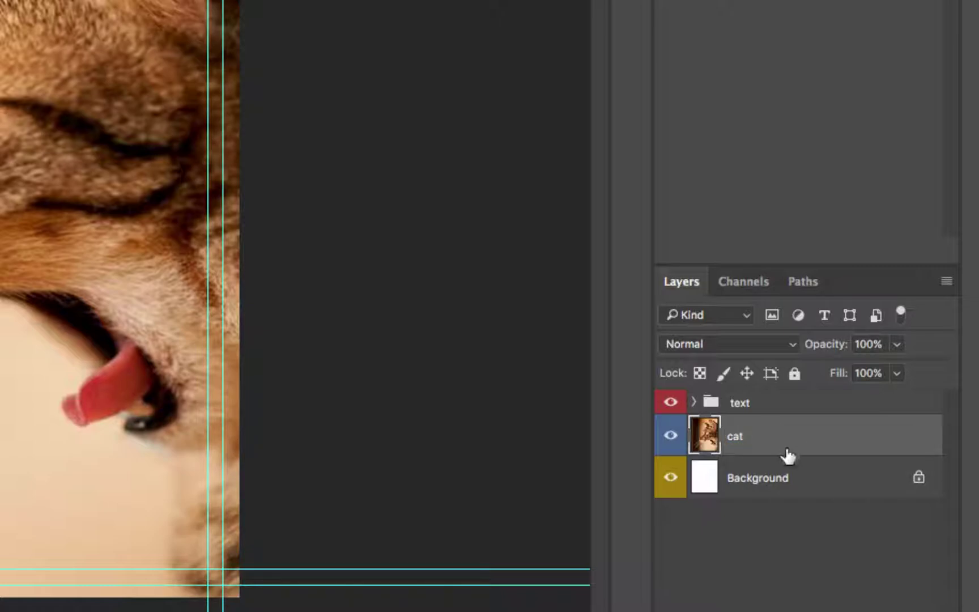
{"action": "left_click", "coordinate": [749, 490]}
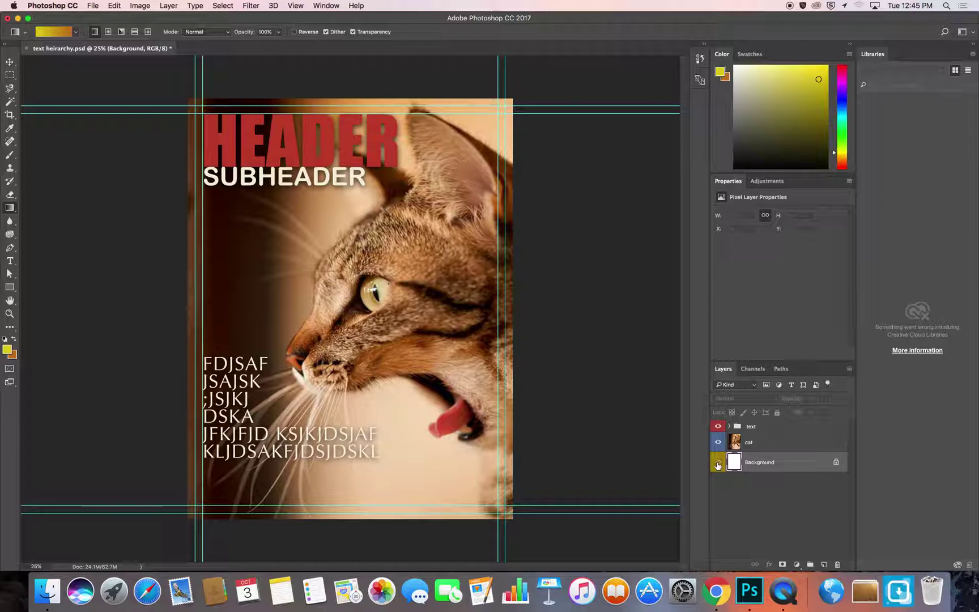
{"action": "left_click_drag", "start_coordinate": [767, 466], "coordinate": [842, 564]}
Check the remaining layers by toggling the visibility of the cat layer and text group and briefly expanding the group.
{"action": "left_click", "coordinate": [698, 439]}
{"action": "left_click", "coordinate": [698, 439]}
{"action": "left_click", "coordinate": [699, 415]}
{"action": "left_click", "coordinate": [699, 414]}
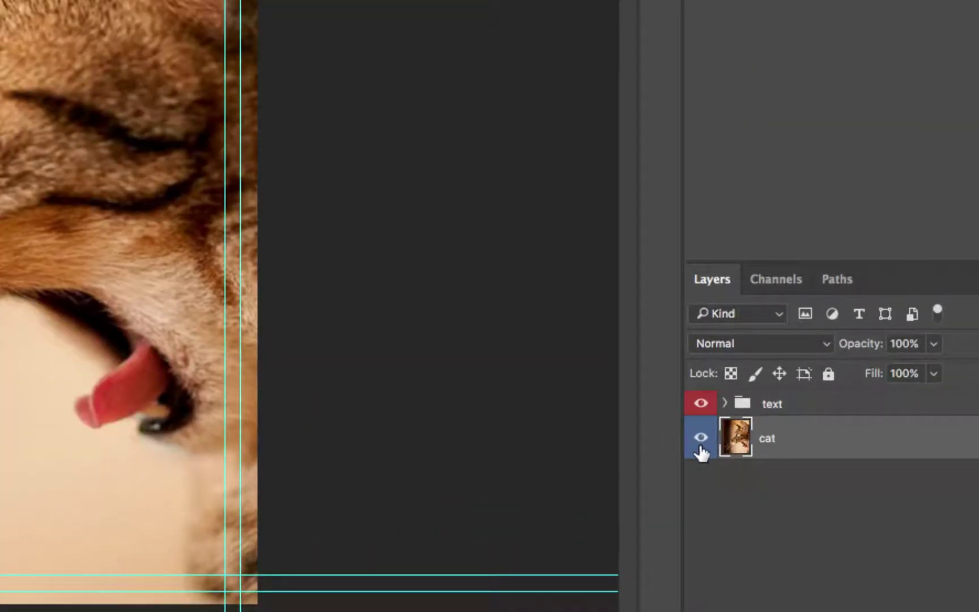
{"action": "left_click", "coordinate": [724, 403]}
{"action": "left_click", "coordinate": [725, 404]}
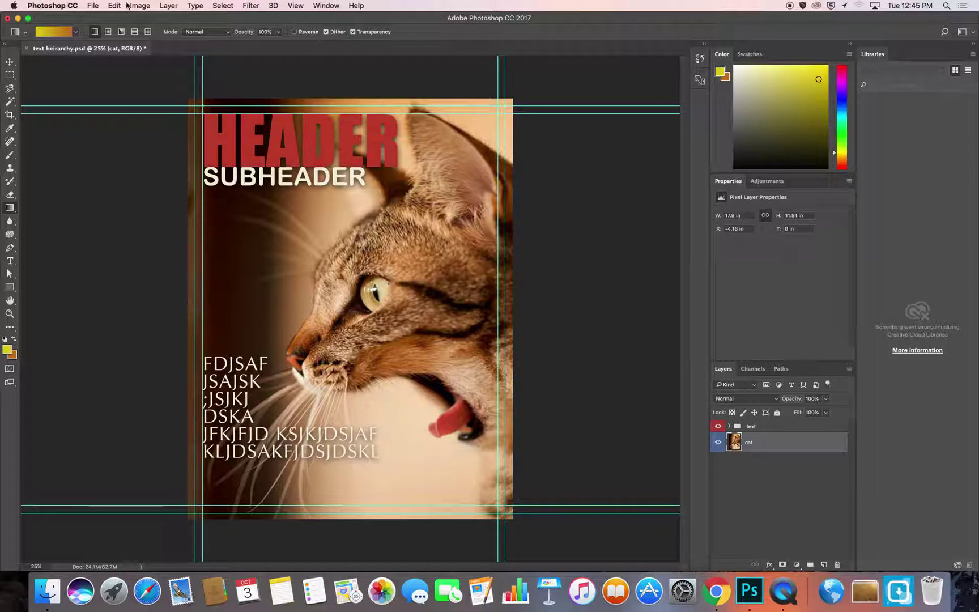
Save a JPEG copy of the document to the desktop as text heirarchy.jpg with quality 8 and the Baseline ("Standard") format.
{"action": "left_click", "coordinate": [93, 5]}
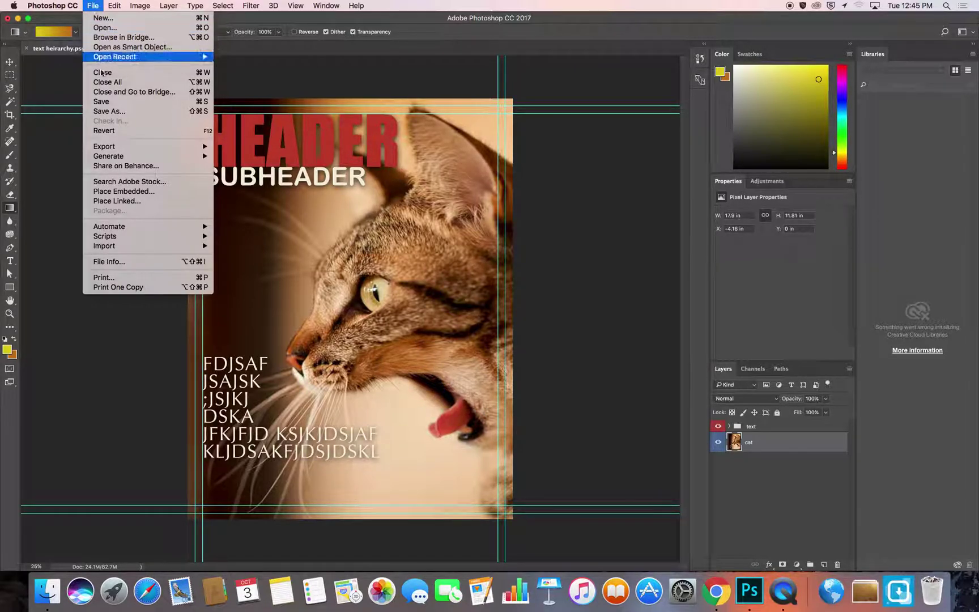
{"action": "left_click", "coordinate": [110, 112]}
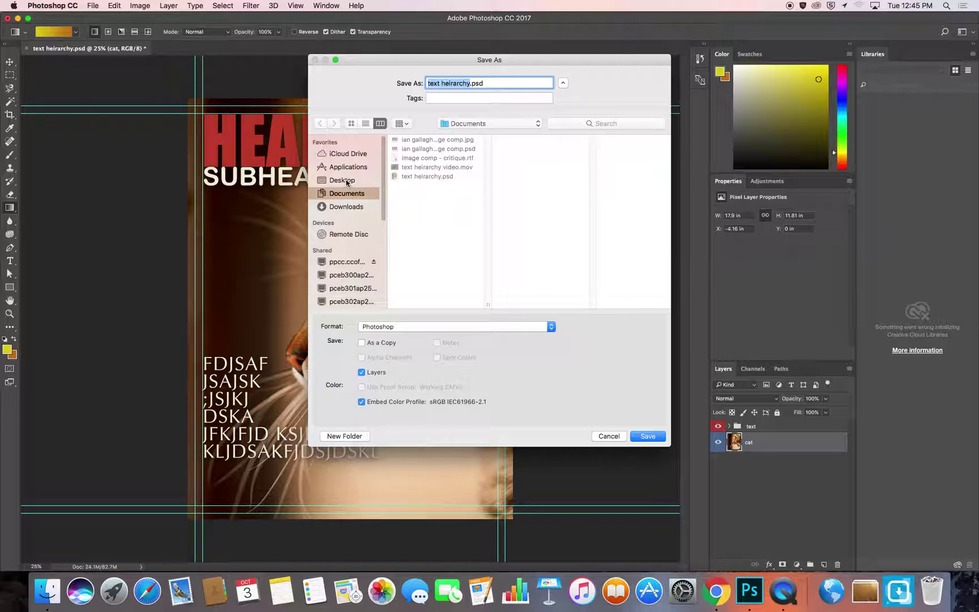
{"action": "left_click", "coordinate": [343, 180]}
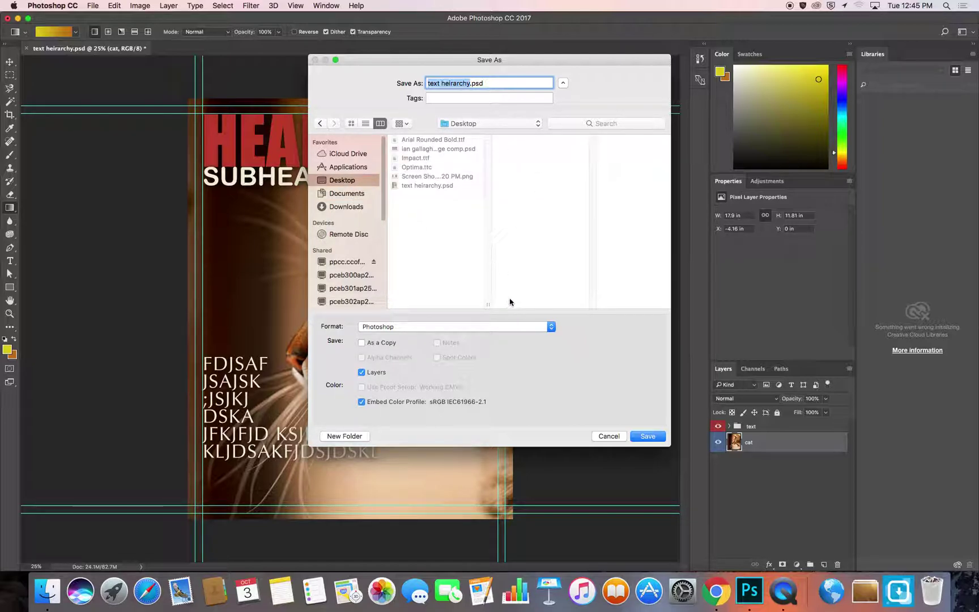
{"action": "left_click", "coordinate": [551, 326]}
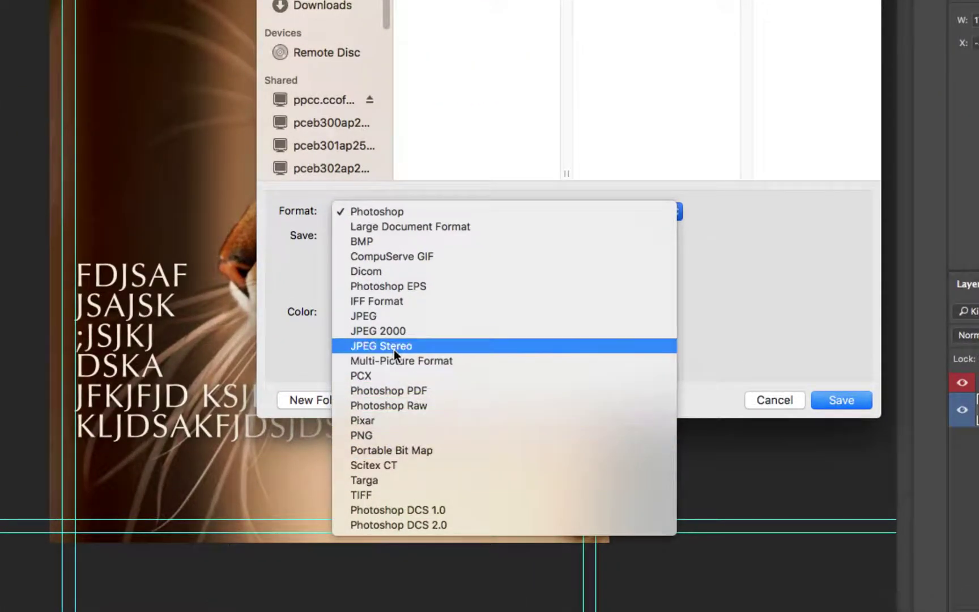
{"action": "left_click", "coordinate": [376, 315]}
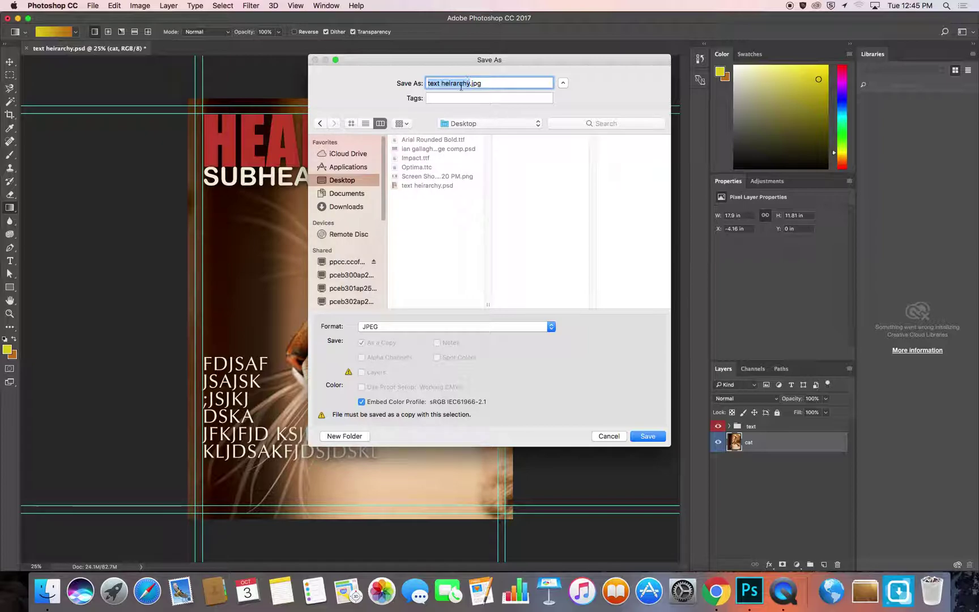
{"action": "left_click", "coordinate": [649, 437]}
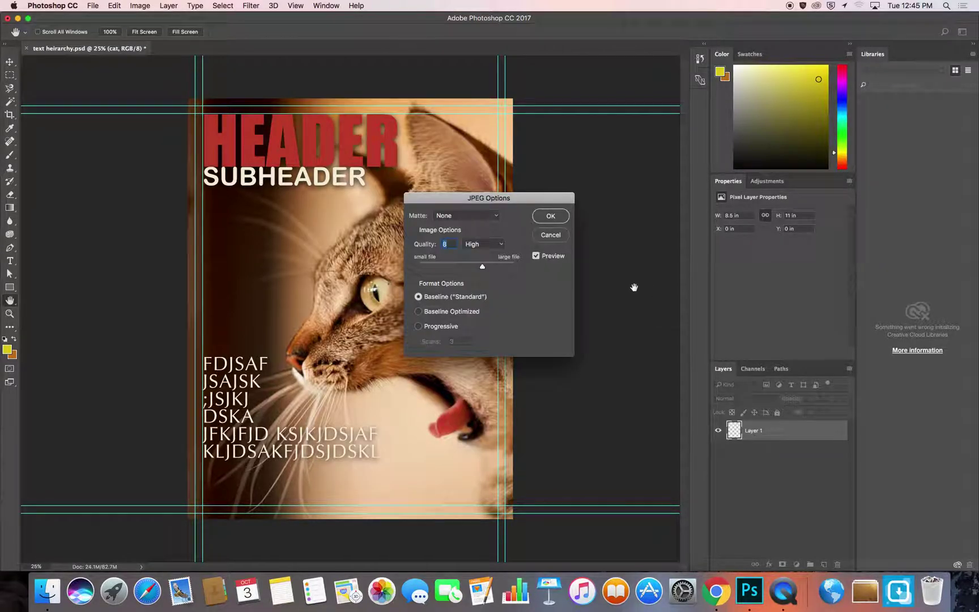
{"action": "left_click", "coordinate": [550, 216]}
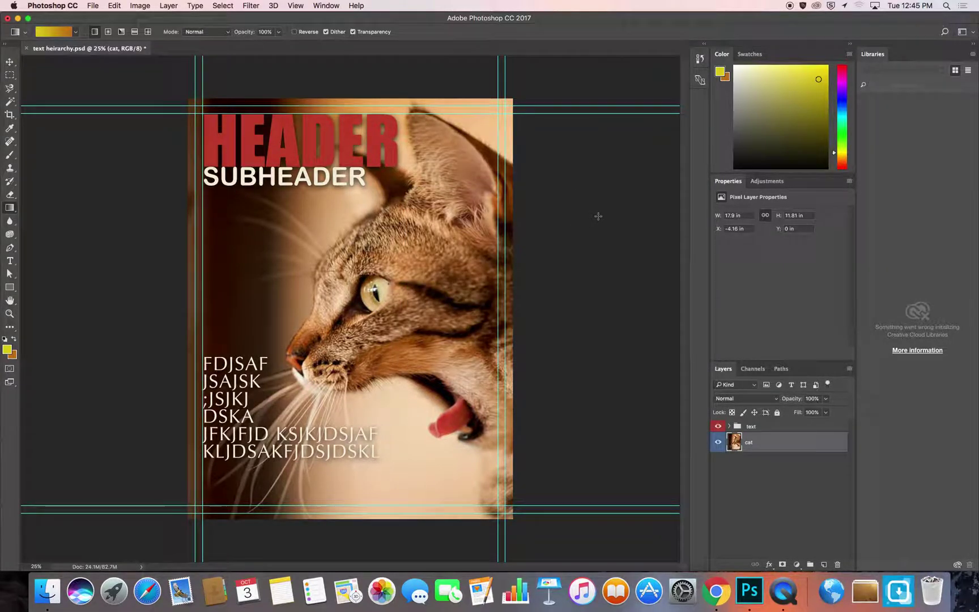
Minimize the Photoshop window and arrange the desktop files, with text heirarchy.jpg beside the fonts and text heirarchy.psd below Impact.ttf.
{"action": "left_click", "coordinate": [729, 426]}
{"action": "left_click", "coordinate": [729, 426]}
{"action": "left_click", "coordinate": [17, 18]}
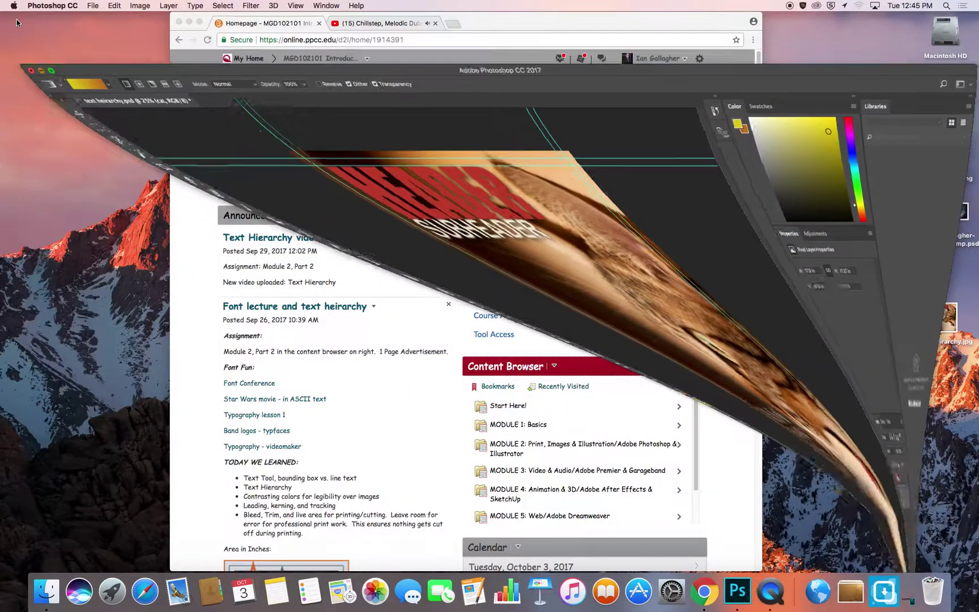
{"action": "left_click_drag", "start_coordinate": [942, 315], "coordinate": [879, 217]}
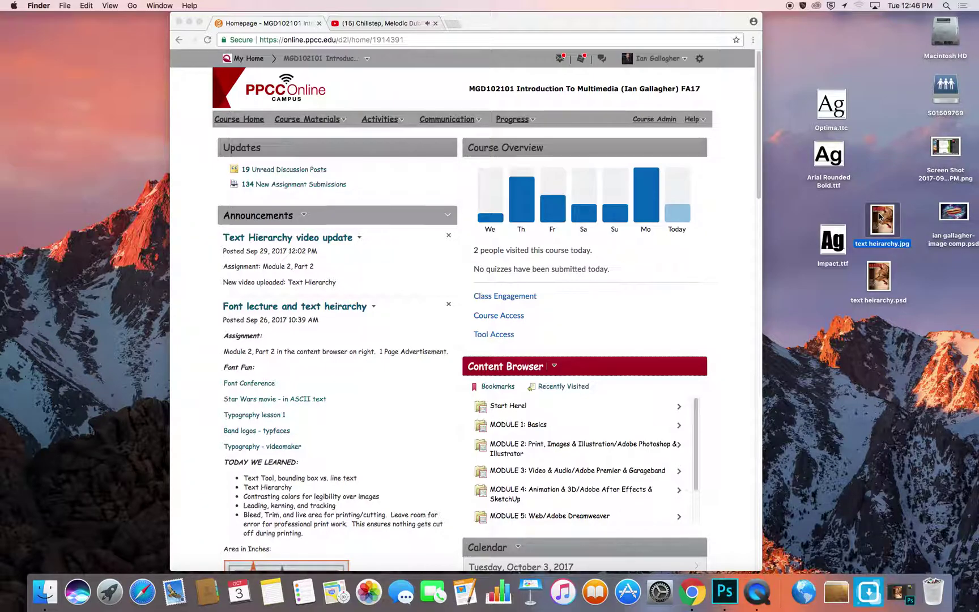
{"action": "left_click_drag", "start_coordinate": [879, 217], "coordinate": [896, 145]}
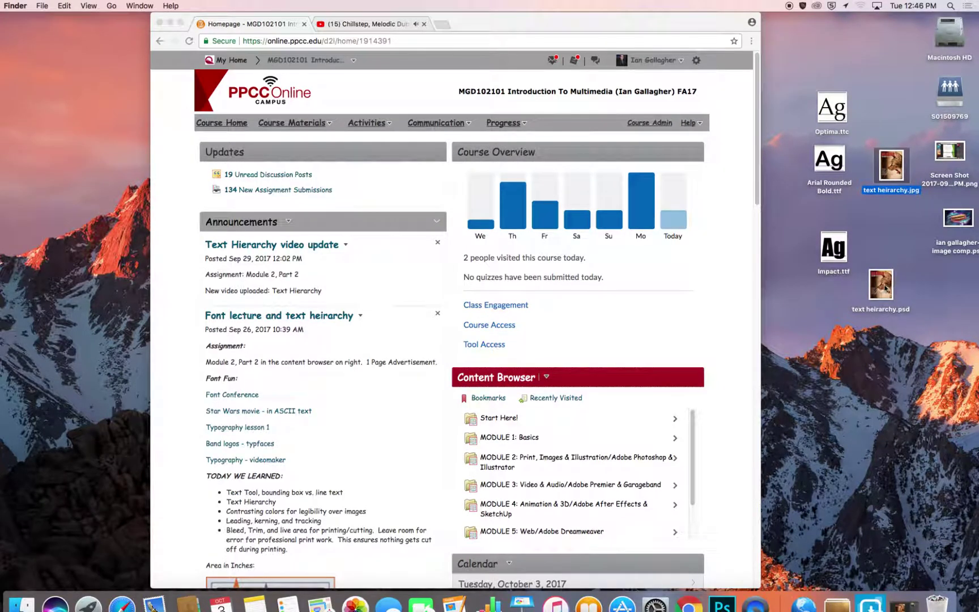
{"action": "left_click_drag", "start_coordinate": [885, 288], "coordinate": [832, 304]}
{"action": "left_click", "coordinate": [794, 89]}
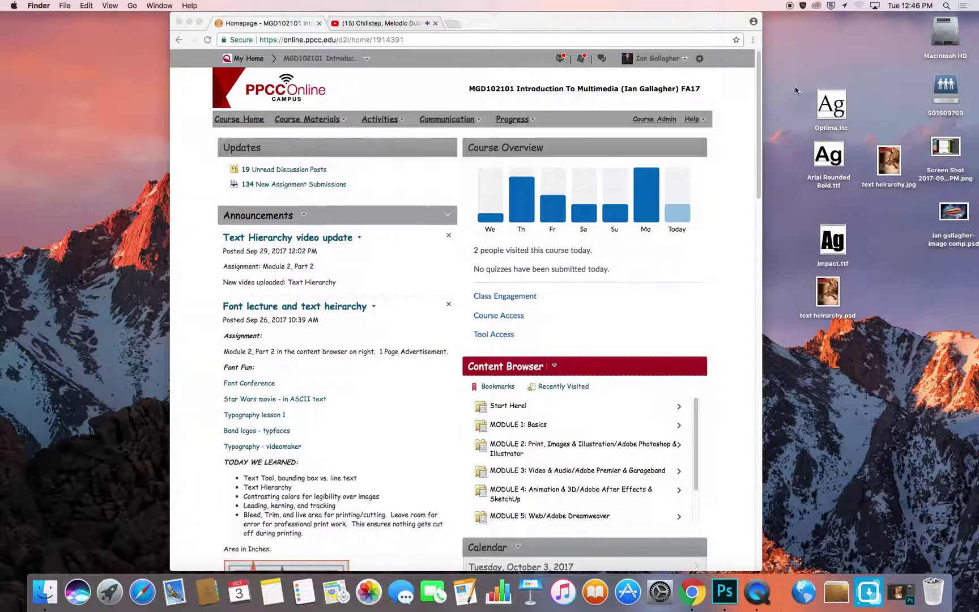
Create a new folder beside the font files on the desktop and name it with the author's first name followed by "- text heirarchy".
{"action": "left_click_drag", "start_coordinate": [795, 87], "coordinate": [834, 284]}
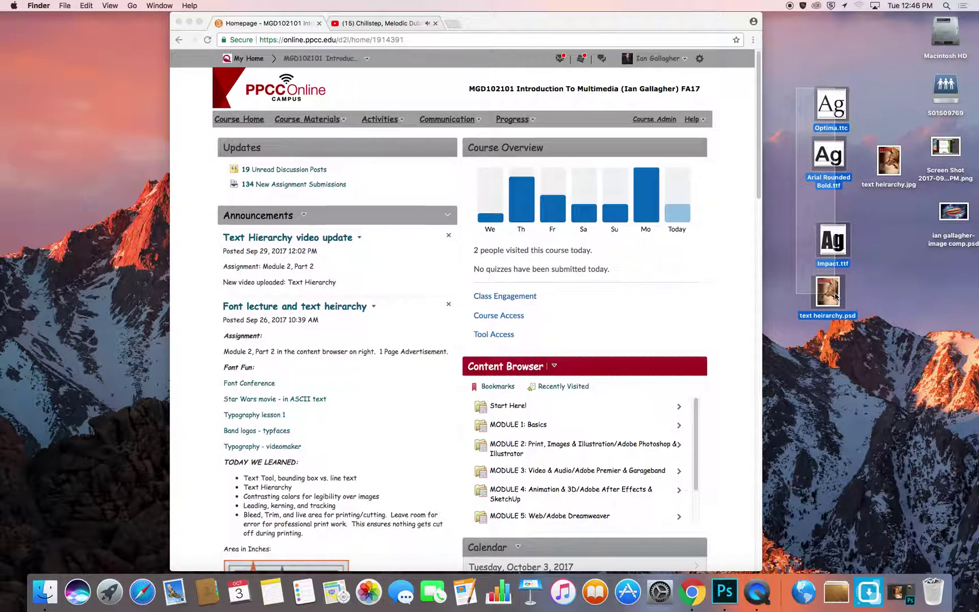
{"action": "left_click", "coordinate": [882, 254]}
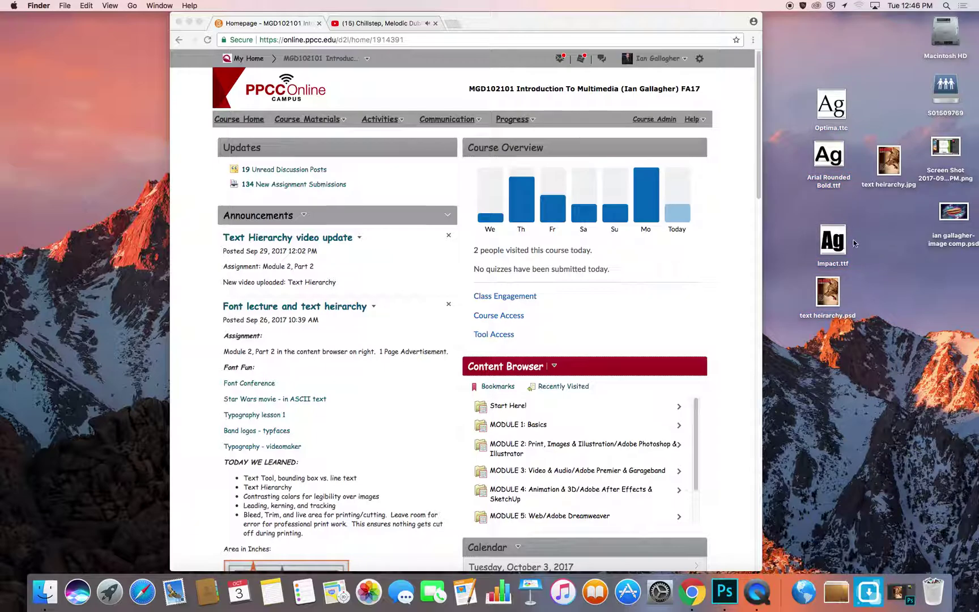
{"action": "right_click", "coordinate": [854, 240]}
{"action": "left_click", "coordinate": [841, 245]}
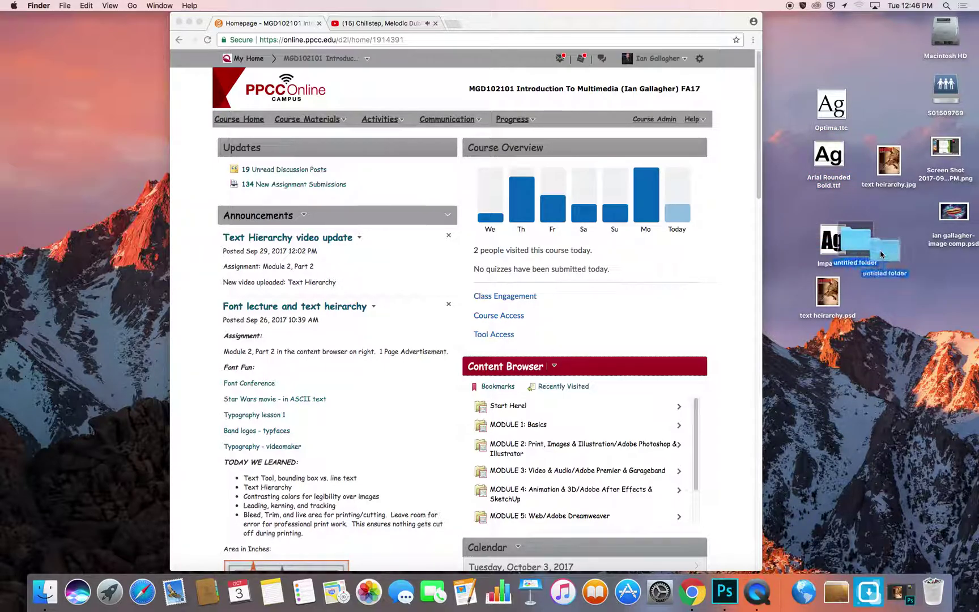
{"action": "left_click", "coordinate": [881, 275]}
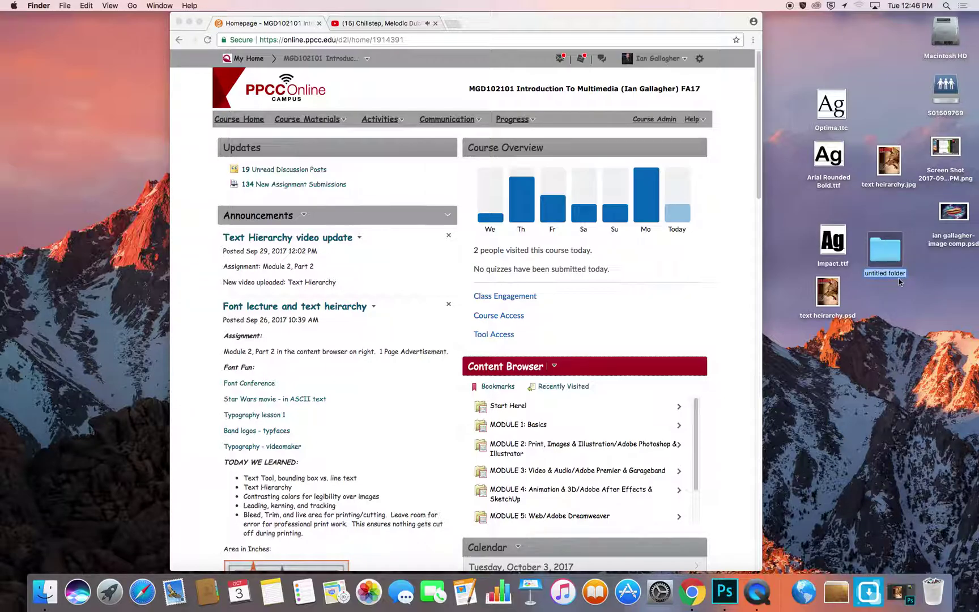
{"action": "type", "text": "text"}
{"action": "key", "text": "BackSpace"}
{"action": "key", "text": "BackSpace"}
{"action": "key", "text": "BackSpace"}
{"action": "type", "text": "ian- text heirarchy"}
{"action": "key", "text": "Return"}
Put the three font files and text heirarchy.psd into the new folder and compress the folder into a zip archive.
{"action": "left_click_drag", "start_coordinate": [807, 121], "coordinate": [839, 309]}
{"action": "mouse_move", "coordinate": [828, 116]}
{"action": "left_mouse_down"}
{"action": "mouse_move", "coordinate": [842, 193]}
{"action": "mouse_move", "coordinate": [885, 249]}
{"action": "mouse_move", "coordinate": [846, 210]}
{"action": "mouse_move", "coordinate": [816, 128]}
{"action": "left_mouse_up"}
{"action": "left_click", "coordinate": [888, 161]}
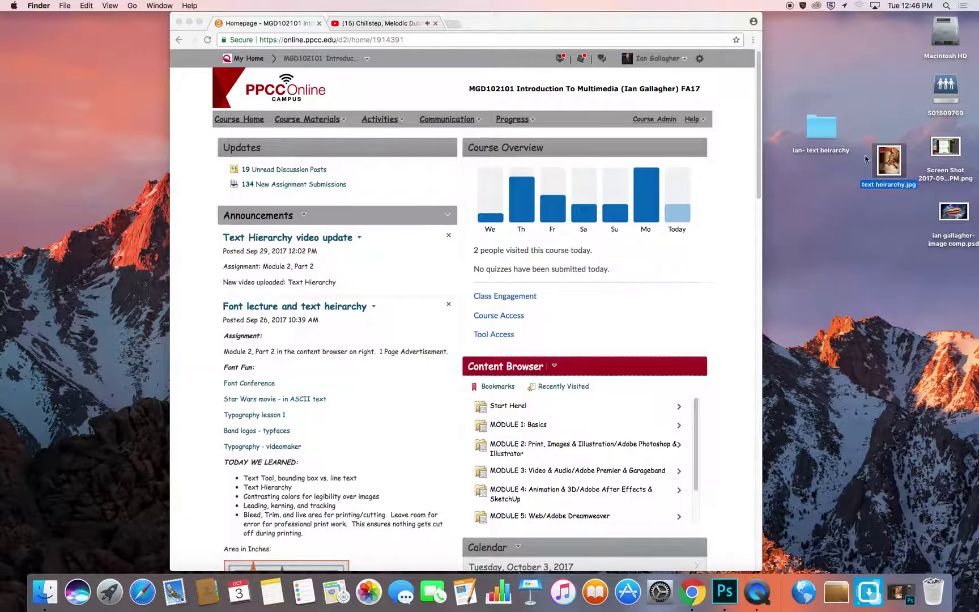
{"action": "right_click", "coordinate": [821, 132]}
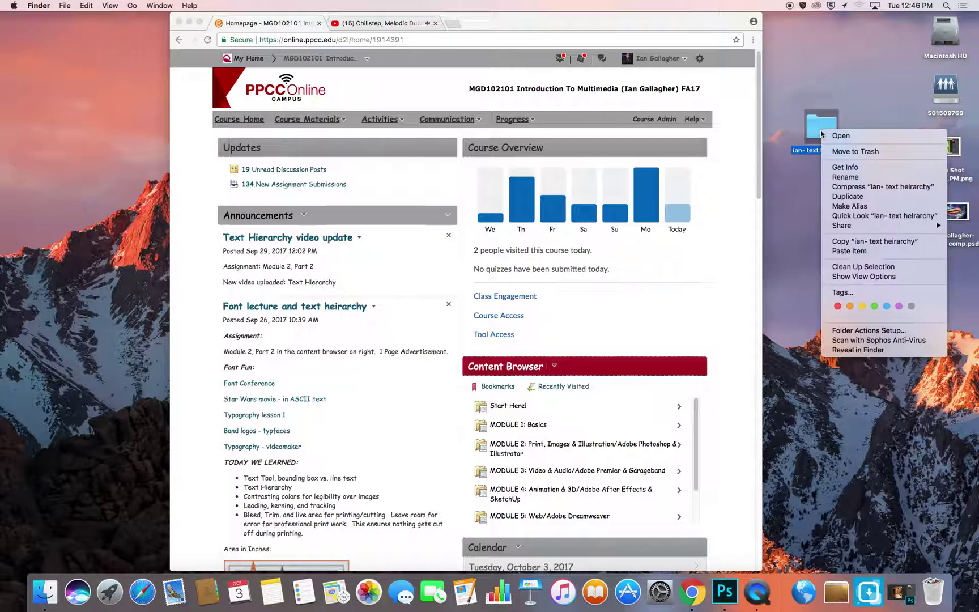
{"action": "left_click", "coordinate": [843, 192]}
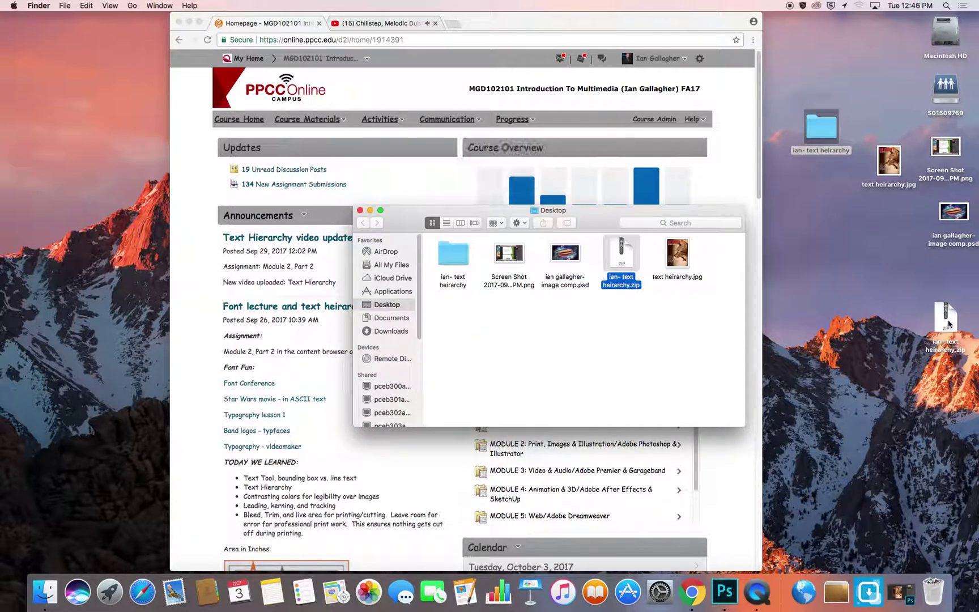
Close the Finder window showing the Desktop and place the zip archive below the project folder.
{"action": "left_click_drag", "start_coordinate": [592, 215], "coordinate": [561, 208]}
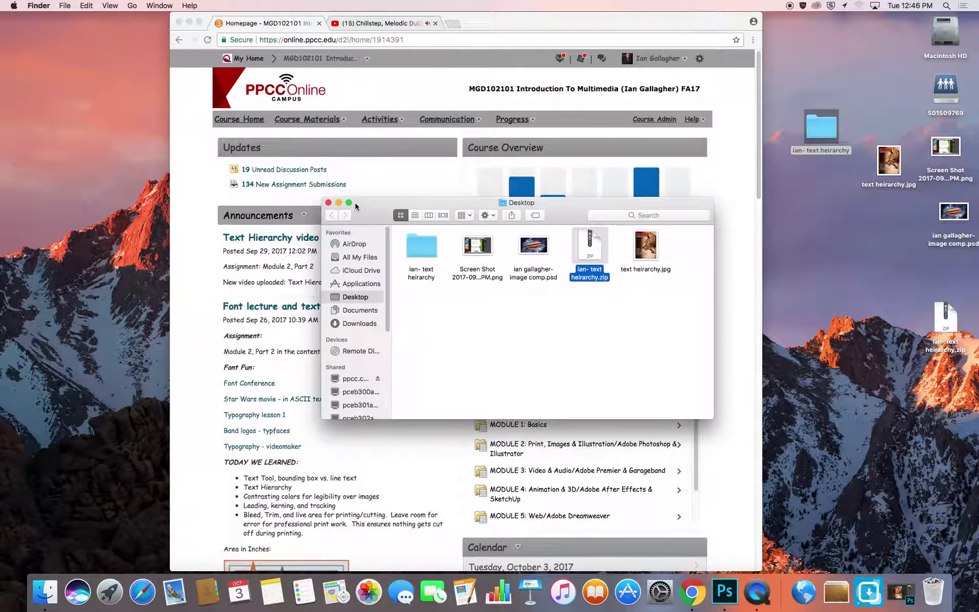
{"action": "left_click", "coordinate": [328, 202]}
{"action": "left_click_drag", "start_coordinate": [949, 328], "coordinate": [820, 216]}
Review the project folder's compress option without applying it, and move the folder higher above the zip archive.
{"action": "right_click", "coordinate": [825, 135]}
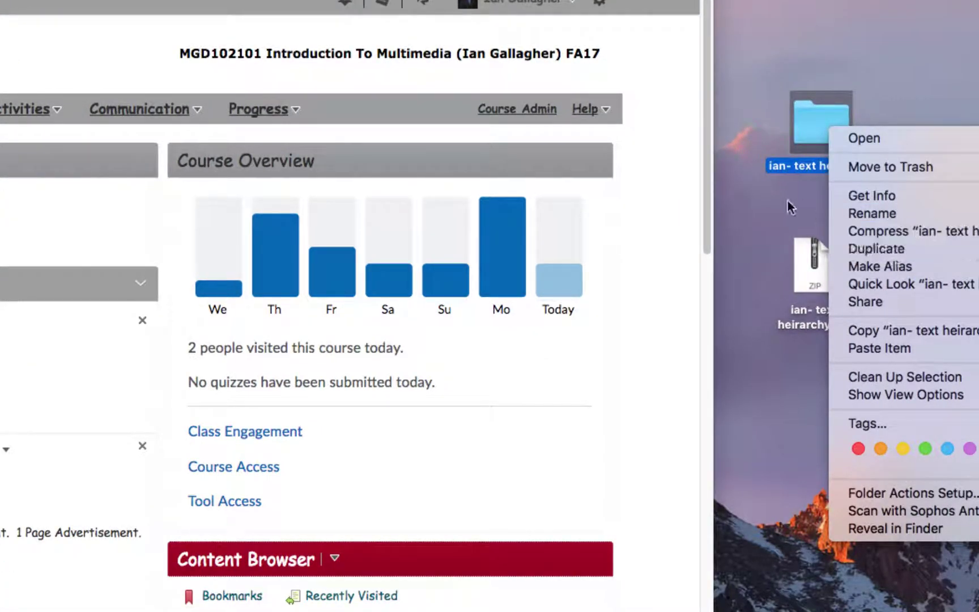
{"action": "left_click", "coordinate": [813, 250]}
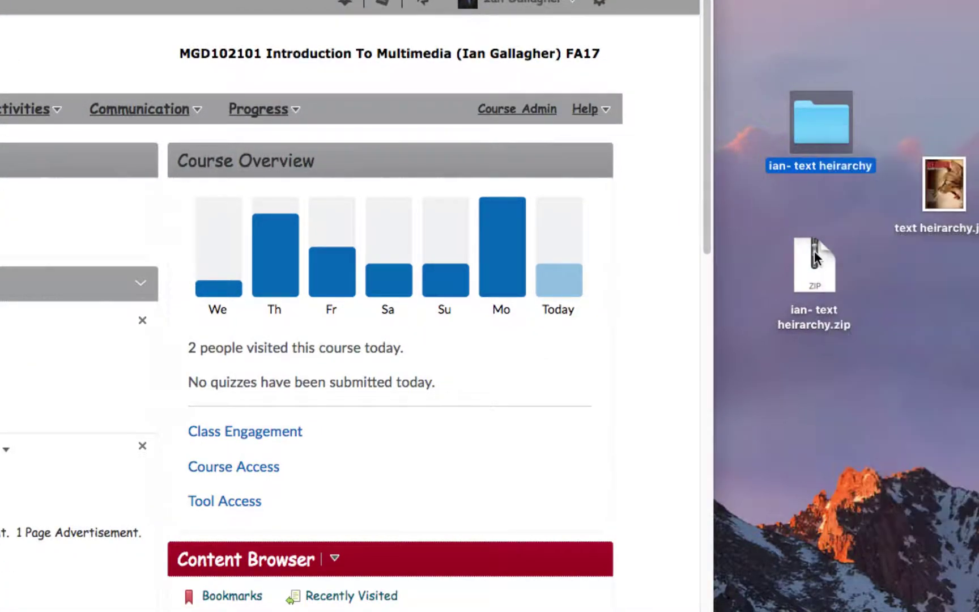
{"action": "left_click", "coordinate": [812, 265]}
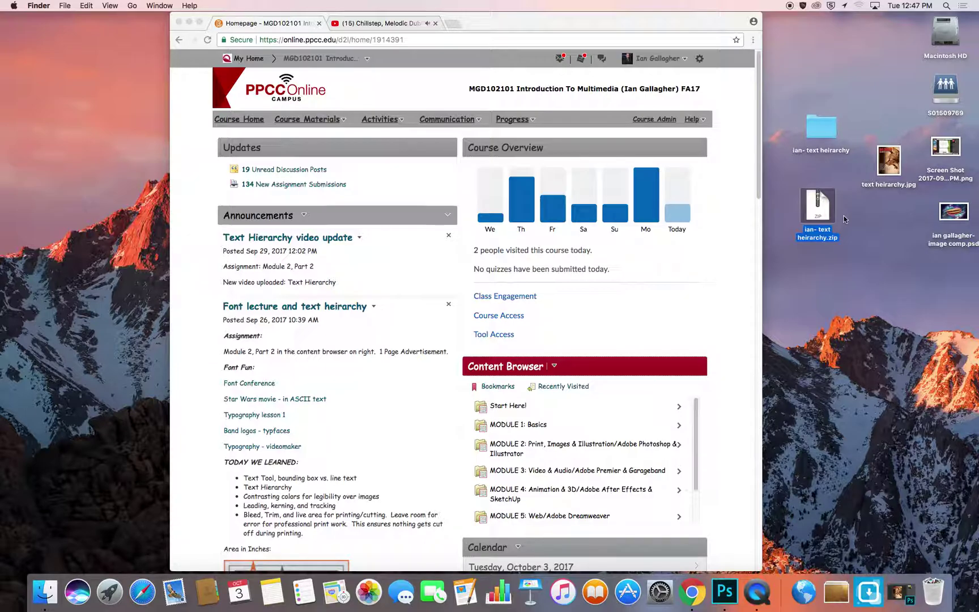
{"action": "left_click", "coordinate": [819, 132]}
{"action": "left_click_drag", "start_coordinate": [819, 131], "coordinate": [814, 101]}
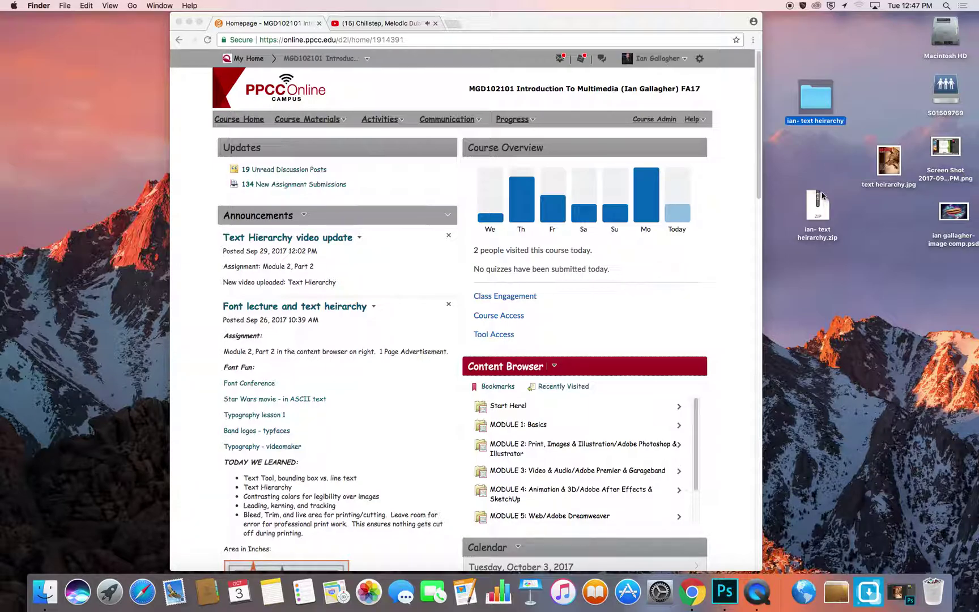
Open the project folder to check the packaged fonts and PSD, close it and select the zip archive.
{"action": "double_click", "coordinate": [815, 107]}
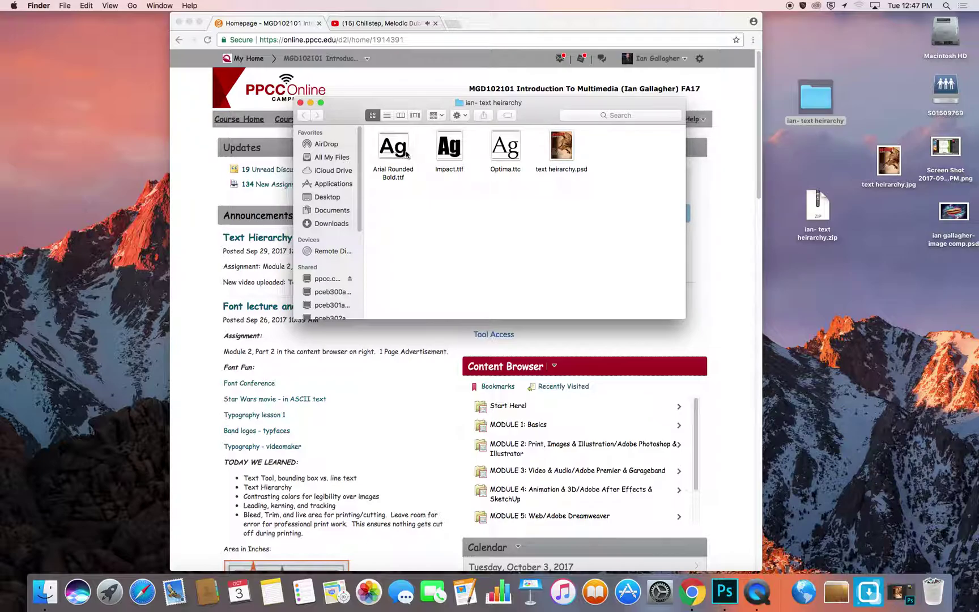
{"action": "left_click", "coordinate": [301, 103]}
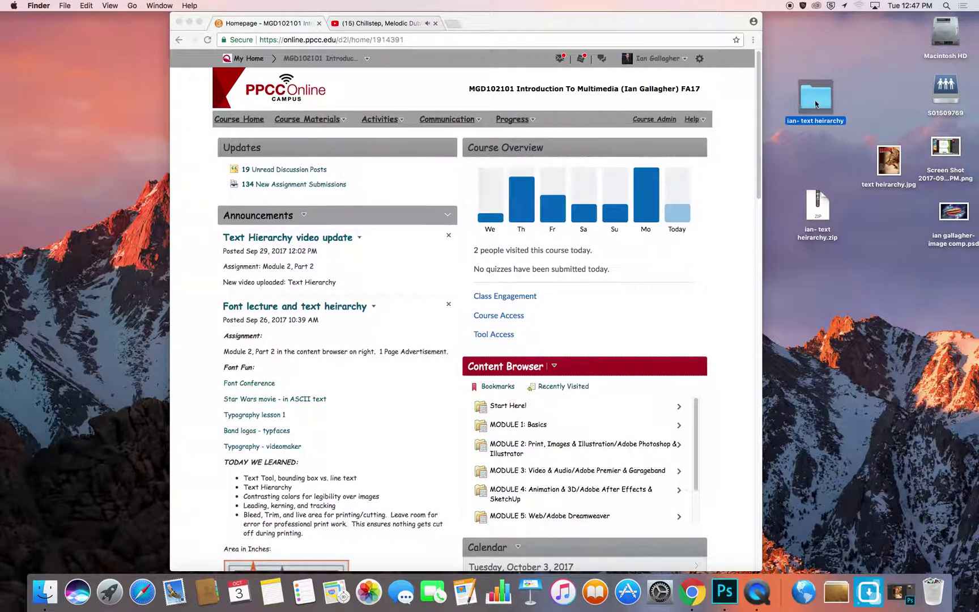
{"action": "right_click", "coordinate": [819, 107]}
{"action": "left_click", "coordinate": [821, 157]}
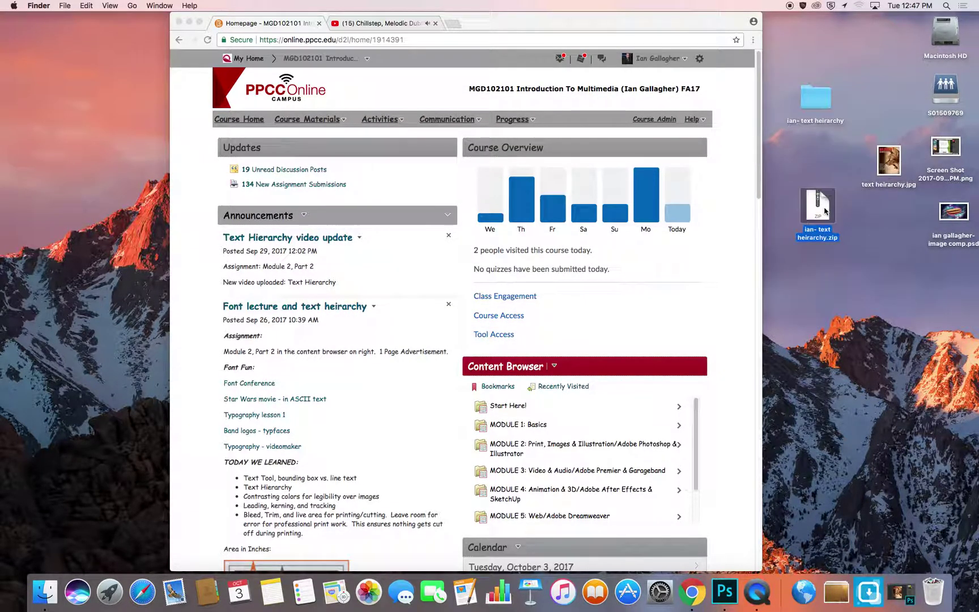
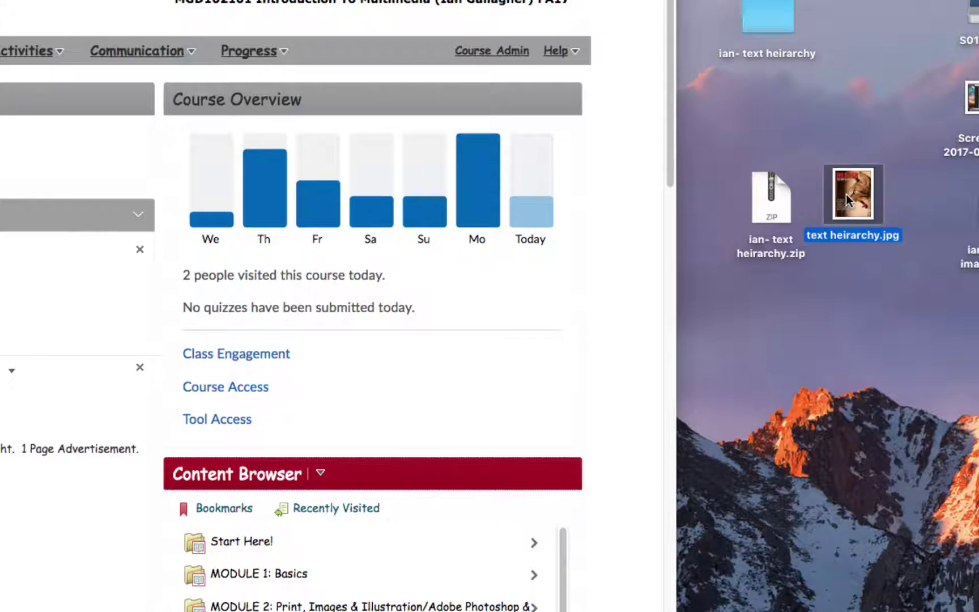
Position text heirarchy.jpg beside the zip archive on the desktop and select the project folder.
{"action": "left_click_drag", "start_coordinate": [857, 196], "coordinate": [837, 166]}
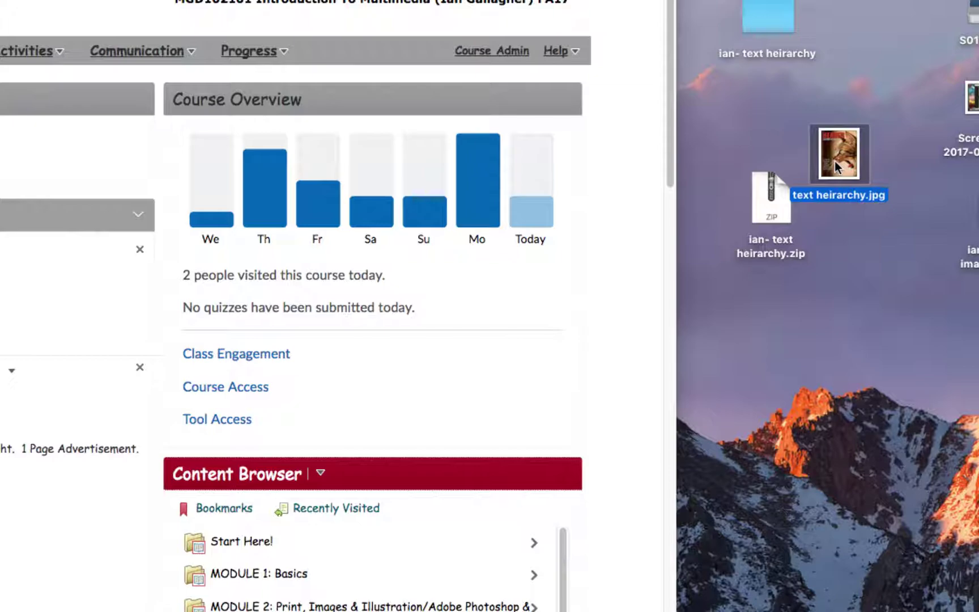
{"action": "left_click_drag", "start_coordinate": [836, 166], "coordinate": [854, 163]}
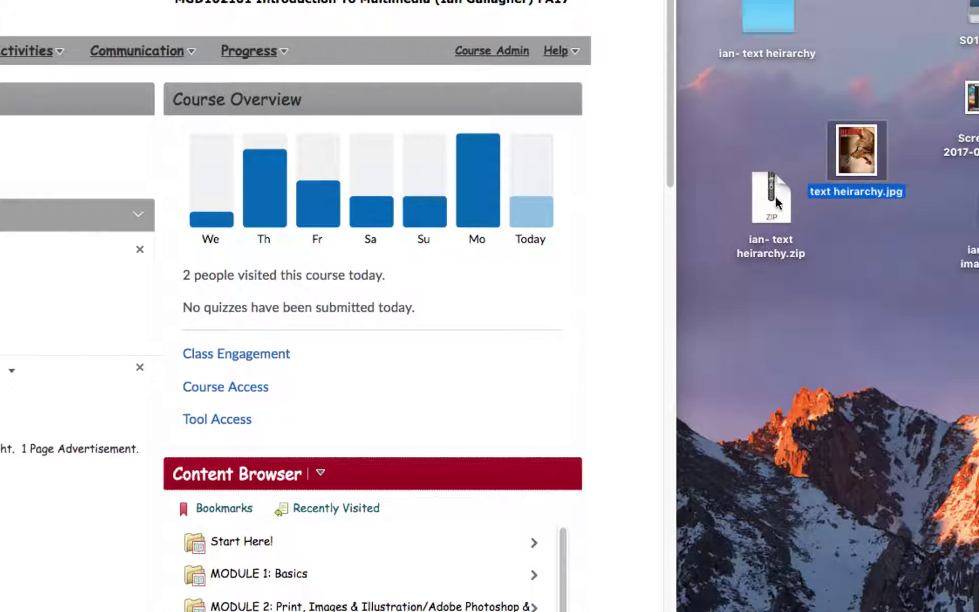
{"action": "left_click", "coordinate": [776, 199]}
{"action": "left_click", "coordinate": [846, 154]}
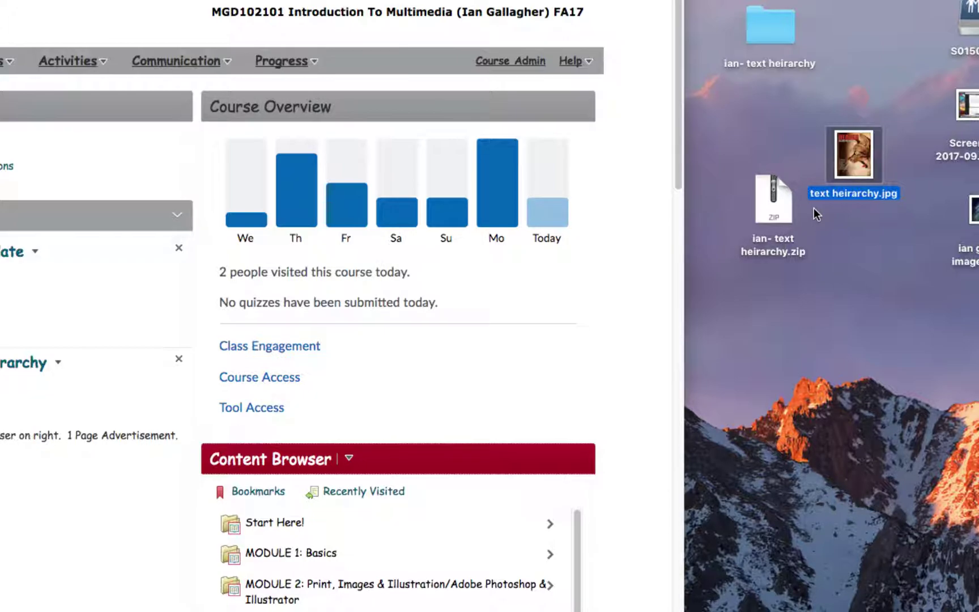
{"action": "left_click", "coordinate": [768, 28]}
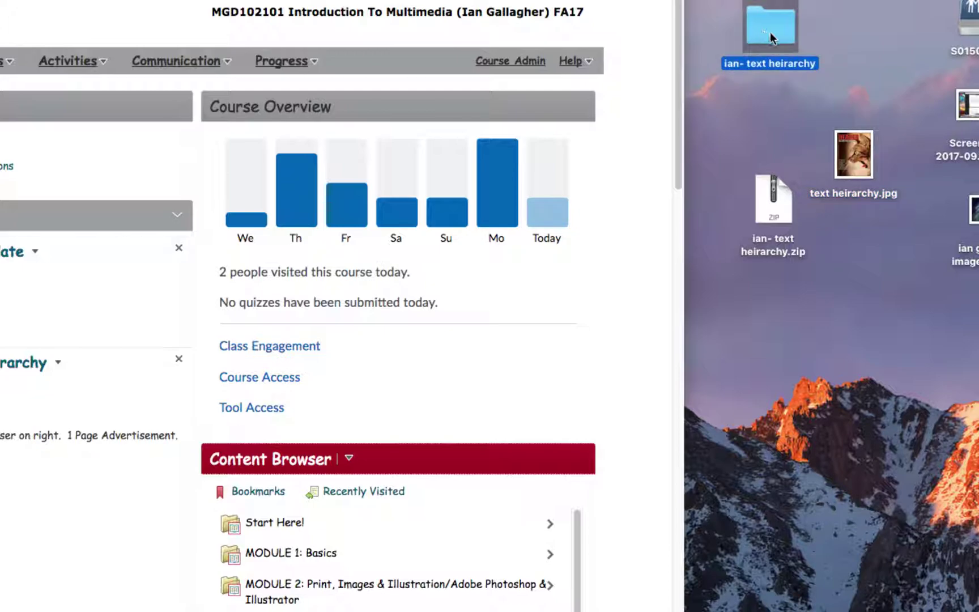
Check the contents of the project folder, close its window and select text heirarchy.jpg on the desktop.
{"action": "double_click", "coordinate": [765, 31]}
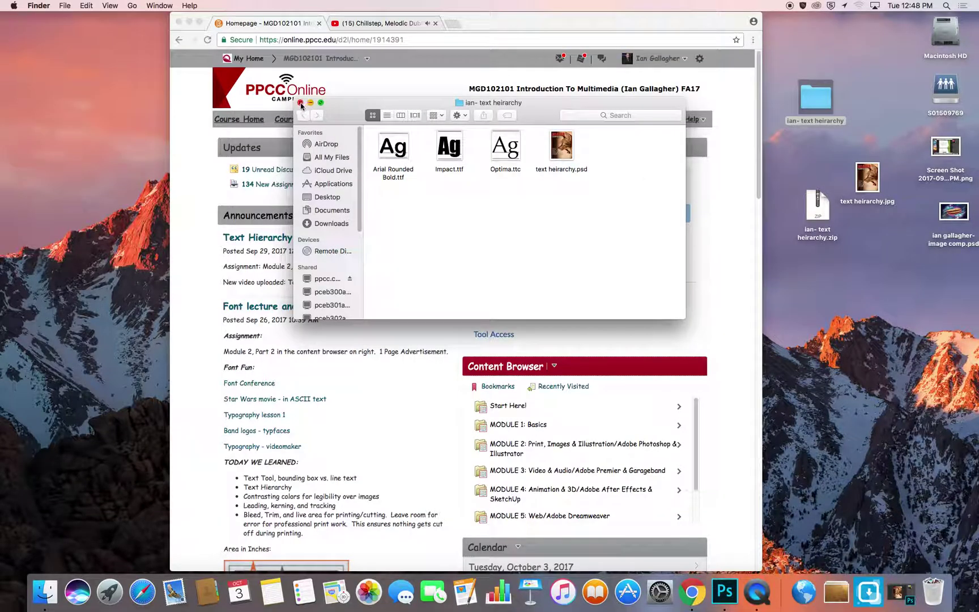
{"action": "left_click", "coordinate": [301, 104]}
{"action": "left_click", "coordinate": [873, 183]}
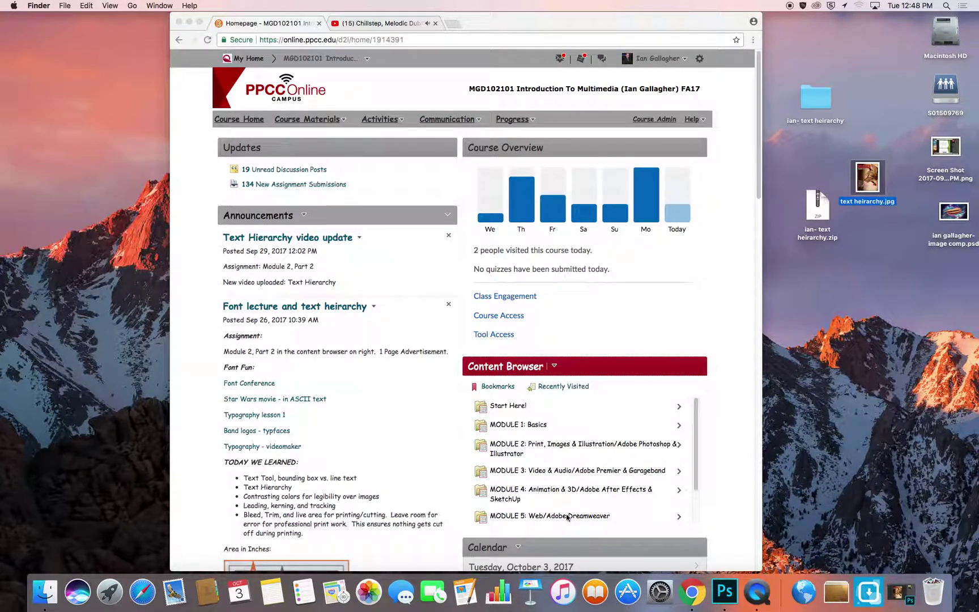
Open a new browser tab in Chrome and return to the cat poster in Photoshop.
{"action": "left_click", "coordinate": [725, 593]}
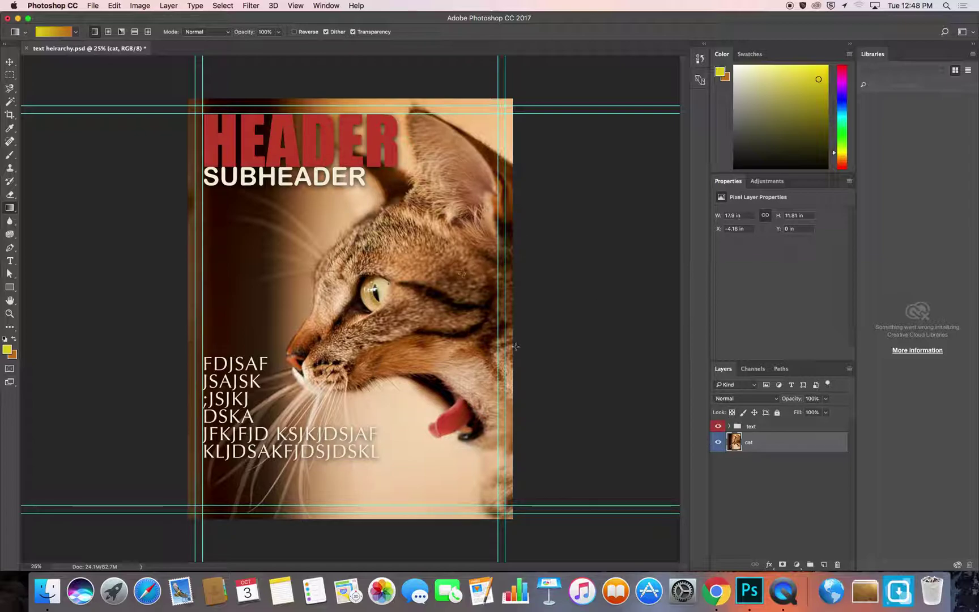
{"action": "left_click", "coordinate": [709, 589]}
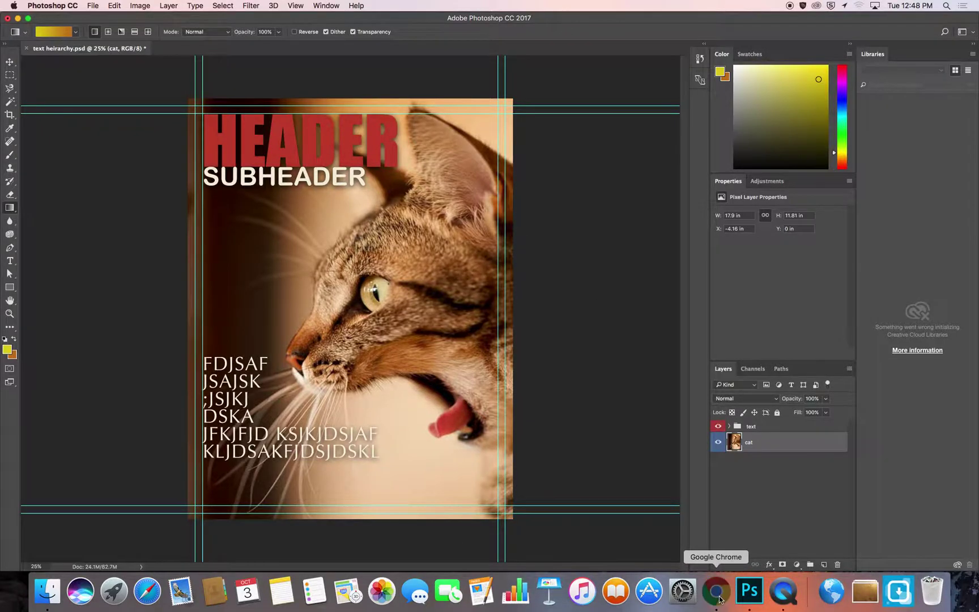
{"action": "left_click", "coordinate": [454, 25]}
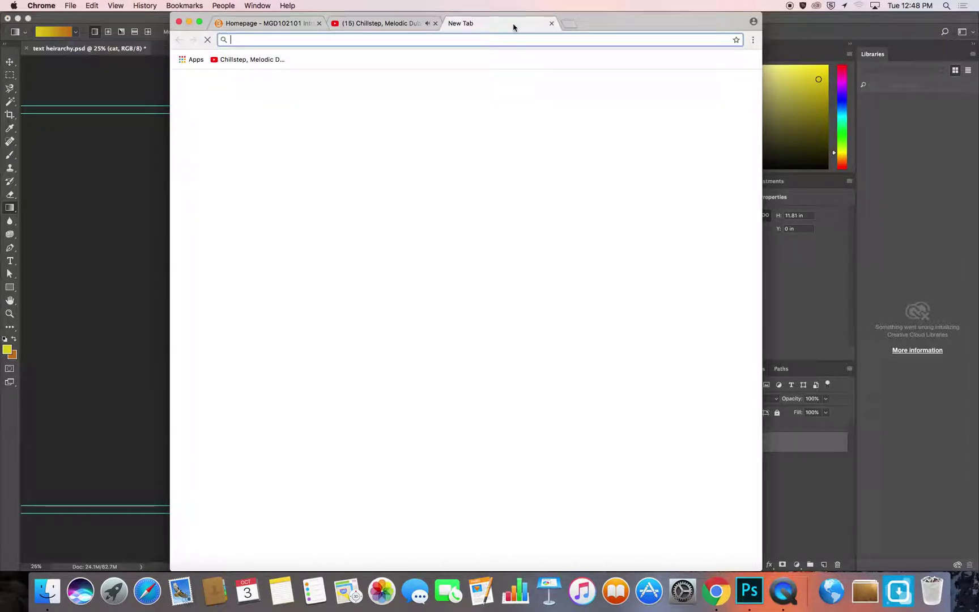
{"action": "left_click", "coordinate": [749, 591]}
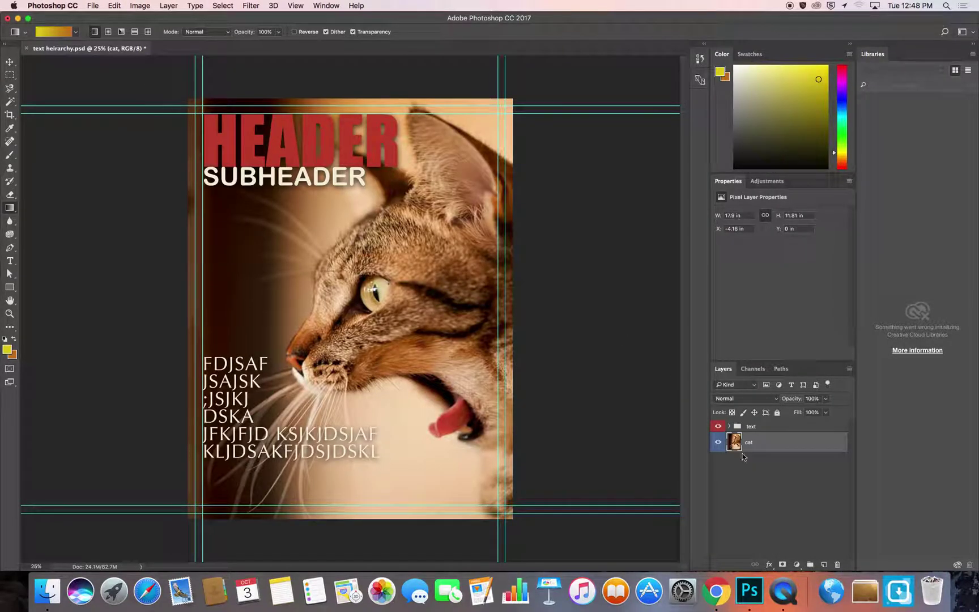
Expand the text group and preview other fonts on the header text without applying any, then return to the Gradient tool.
{"action": "left_click", "coordinate": [729, 426]}
{"action": "double_click", "coordinate": [747, 520]}
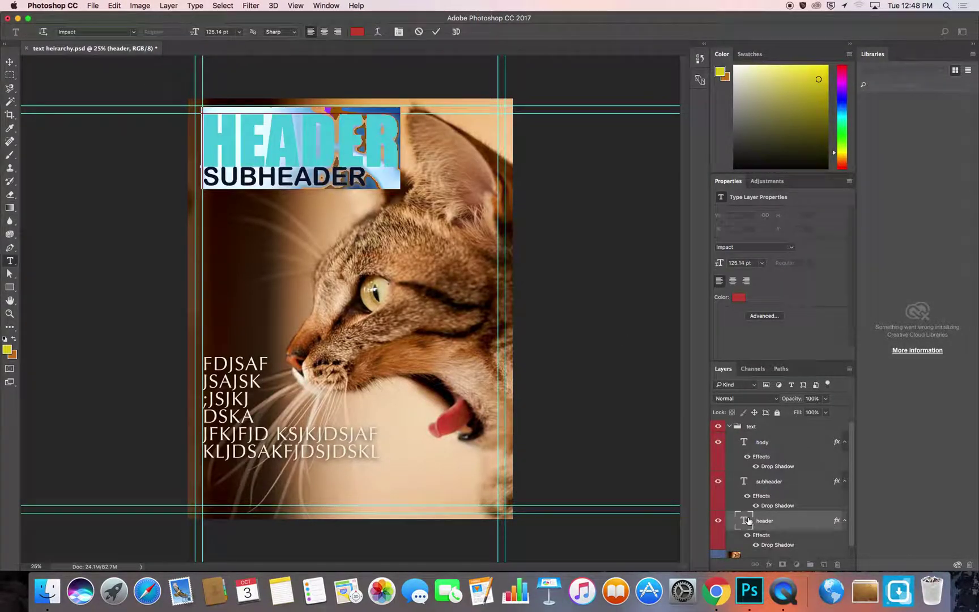
{"action": "left_click", "coordinate": [134, 32]}
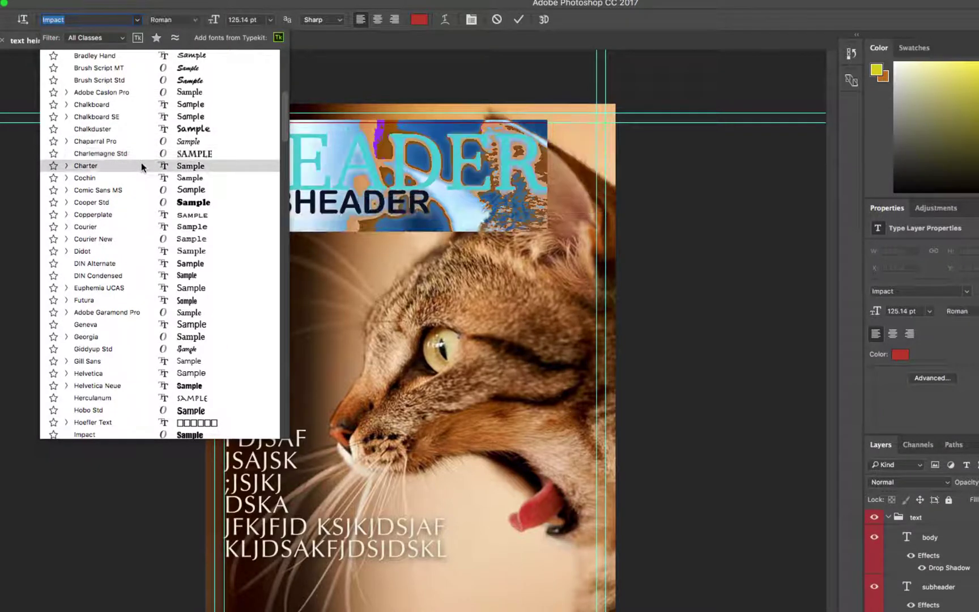
{"action": "scroll", "coordinate": [152, 225], "scroll_direction": "up", "scroll_amount": 5}
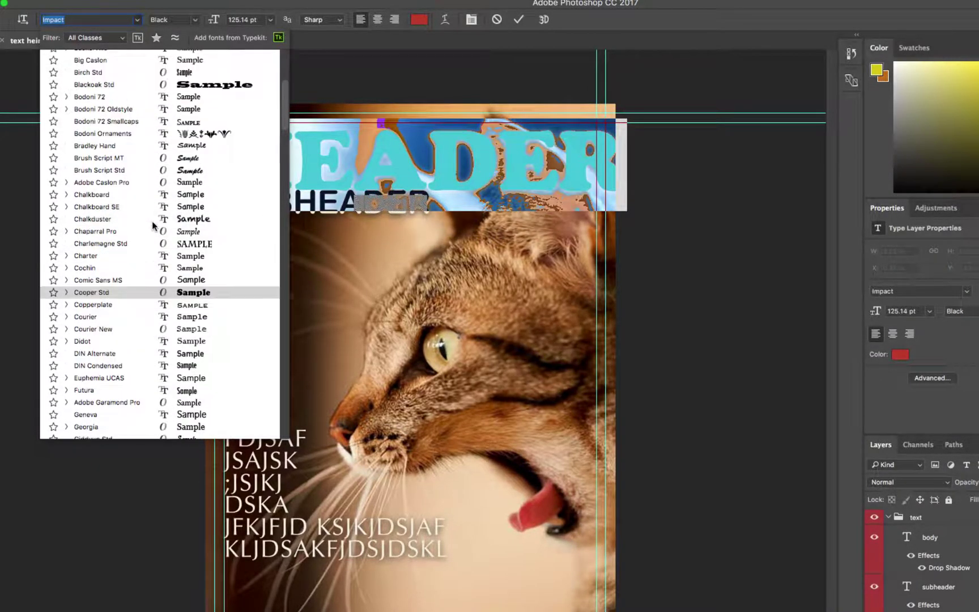
{"action": "scroll", "coordinate": [153, 226], "scroll_direction": "down", "scroll_amount": 2}
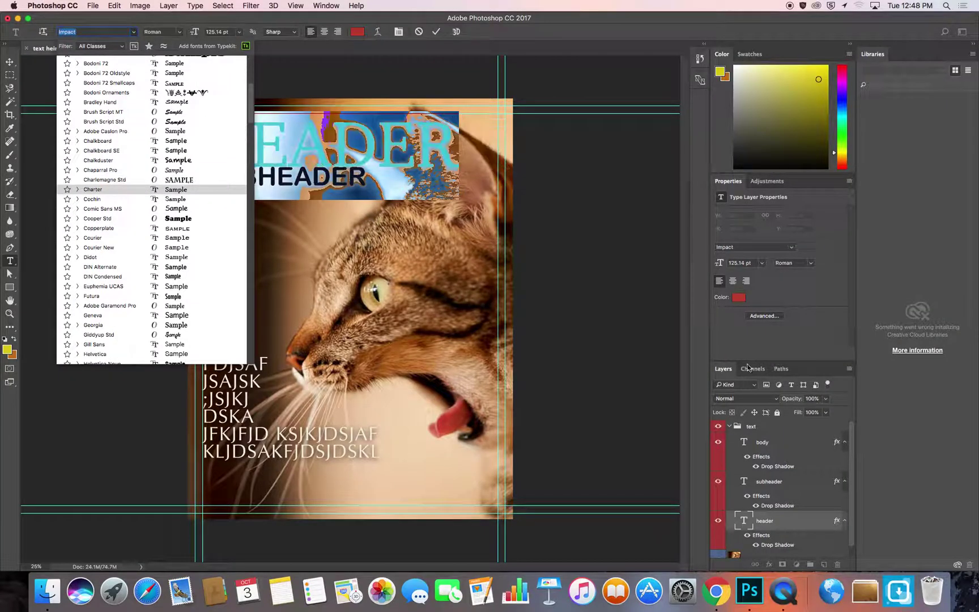
{"action": "key", "text": "Escape"}
{"action": "key", "text": "g"}
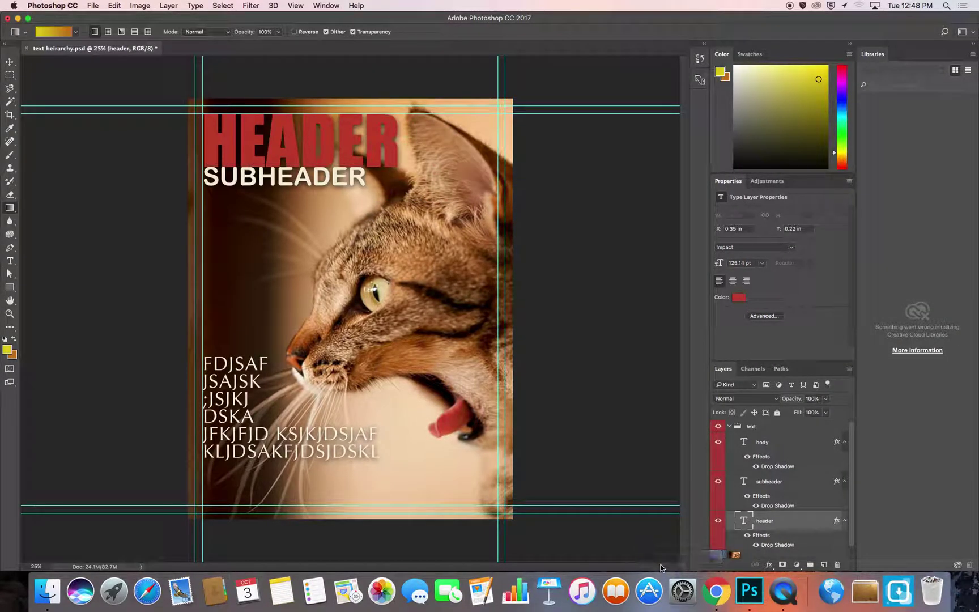
Open Font Book, preview the Arial Hebrew Scholar font and close the window.
{"action": "key", "text": "super+space"}
{"action": "type", "text": "font book"}
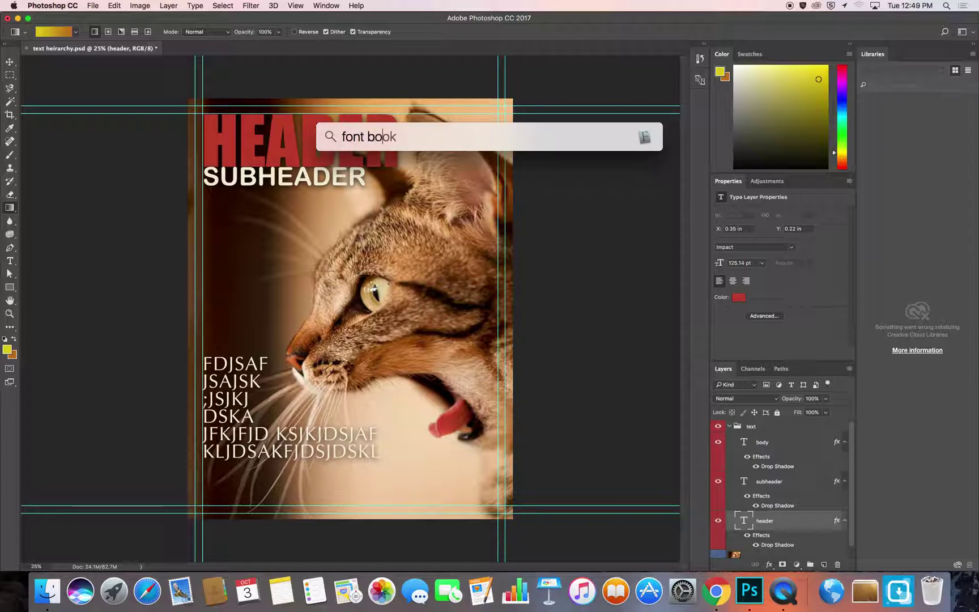
{"action": "key", "text": "Return"}
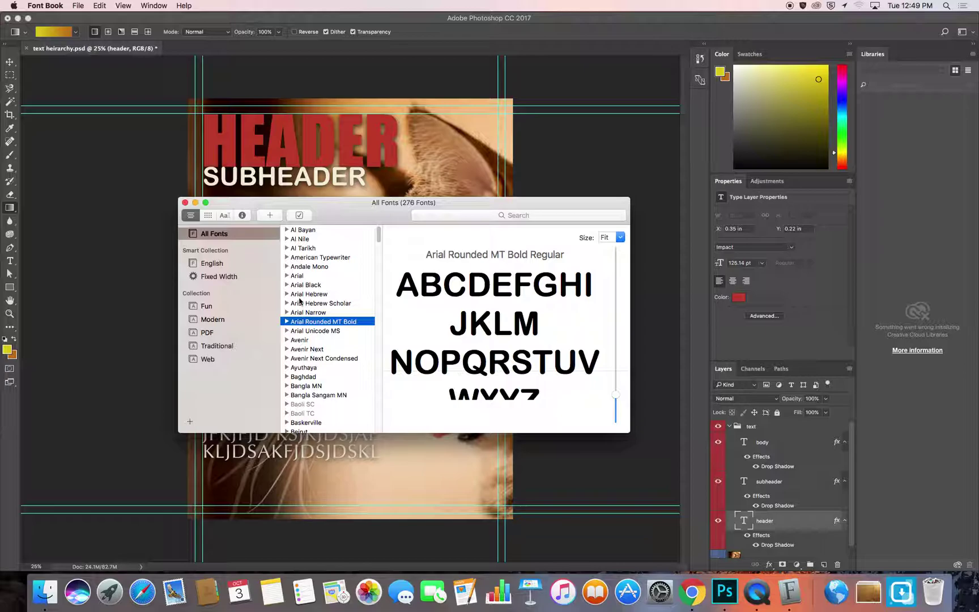
{"action": "left_click", "coordinate": [300, 303]}
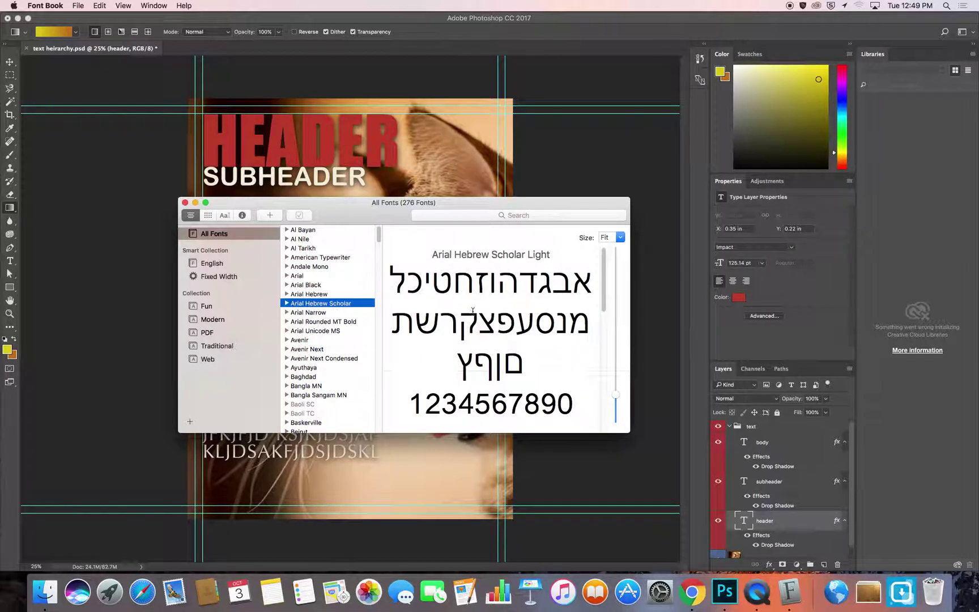
{"action": "left_click", "coordinate": [185, 203]}
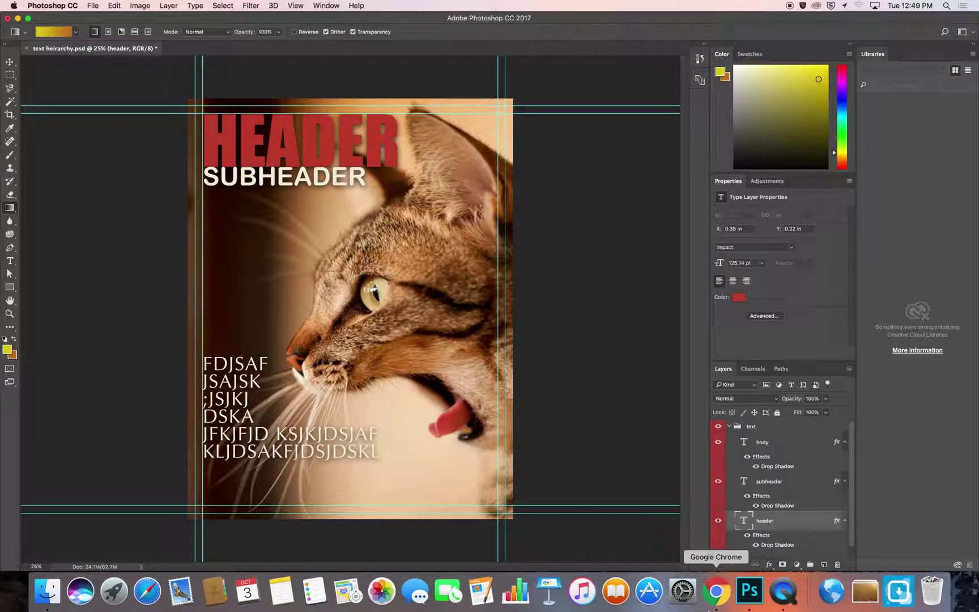
Switch to Chrome and load dafont.com in the empty browser tab.
{"action": "left_click", "coordinate": [716, 592]}
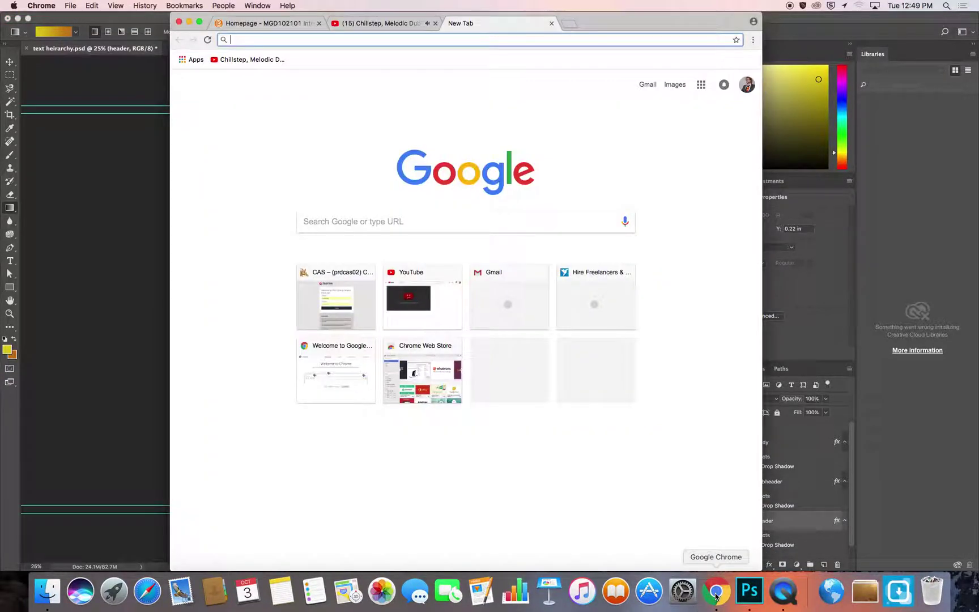
{"action": "left_click", "coordinate": [400, 39]}
{"action": "type", "text": "da"}
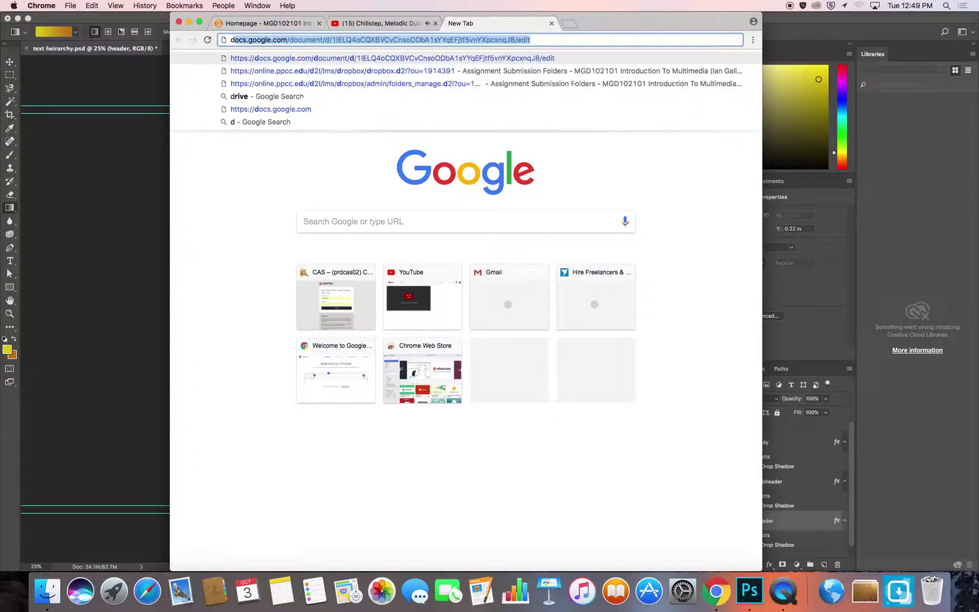
{"action": "type", "text": "font.com"}
{"action": "key", "text": "Return"}
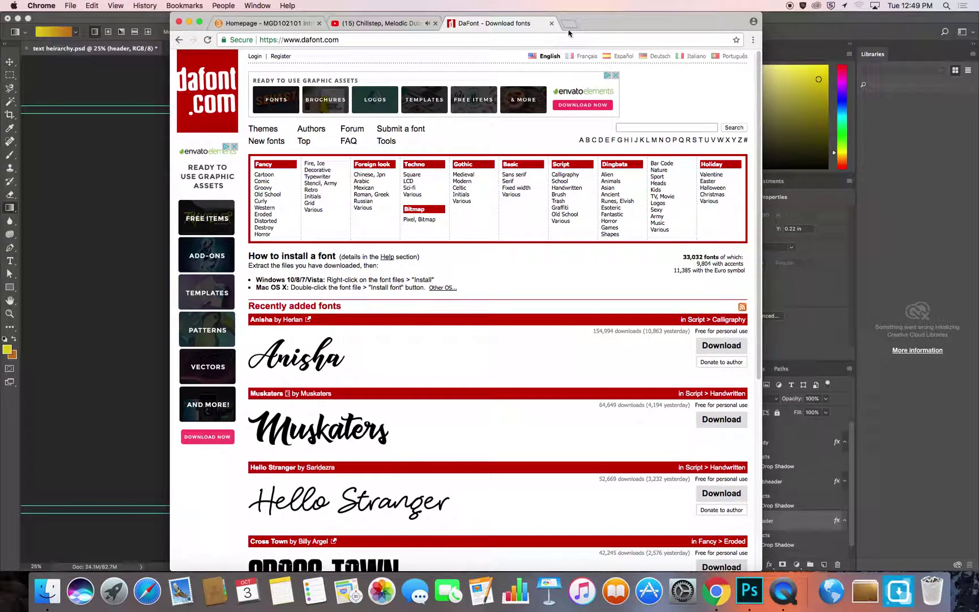
Search Google in a separate tab for "is dafont.com safe" and highlight the query text.
{"action": "left_click", "coordinate": [570, 24]}
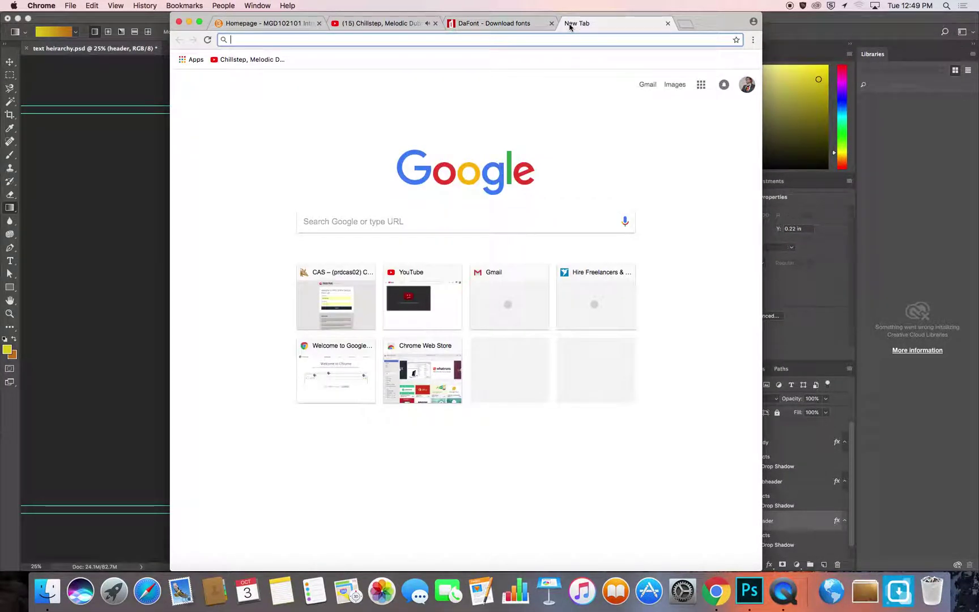
{"action": "type", "text": "is dafont.com safe"}
{"action": "key", "text": "Return"}
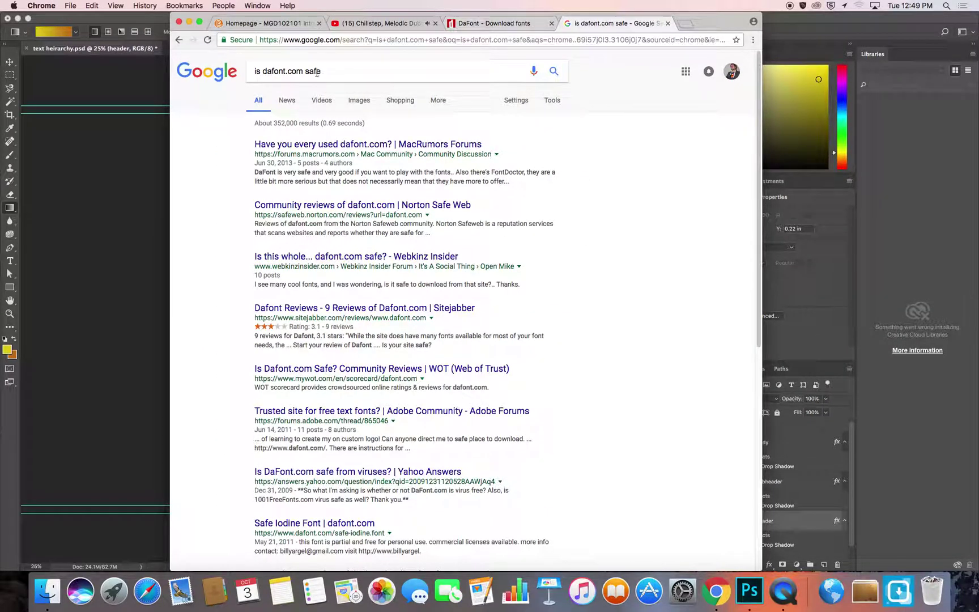
{"action": "left_click", "coordinate": [317, 72]}
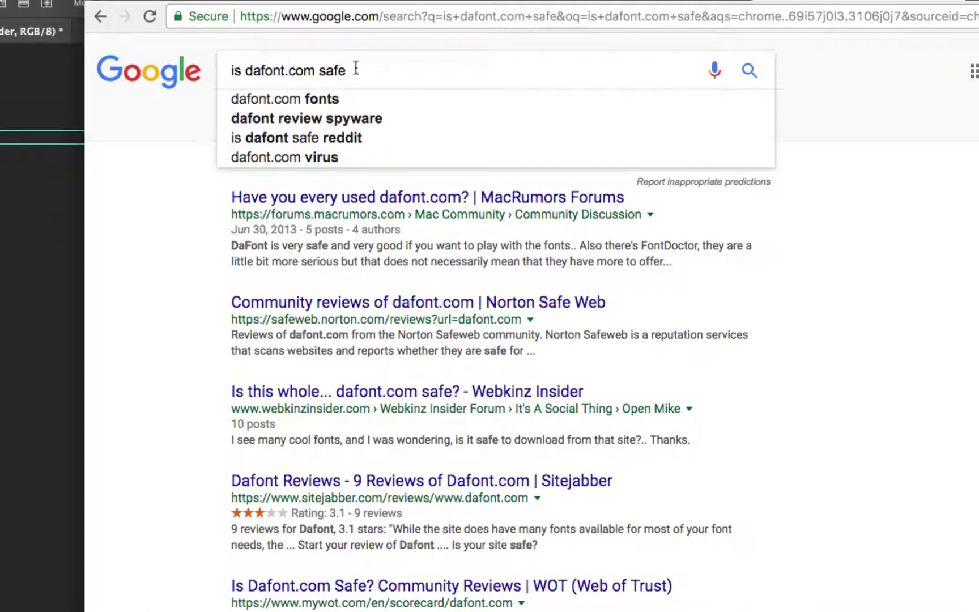
{"action": "left_click_drag", "start_coordinate": [356, 68], "coordinate": [236, 70]}
{"action": "left_click", "coordinate": [326, 71]}
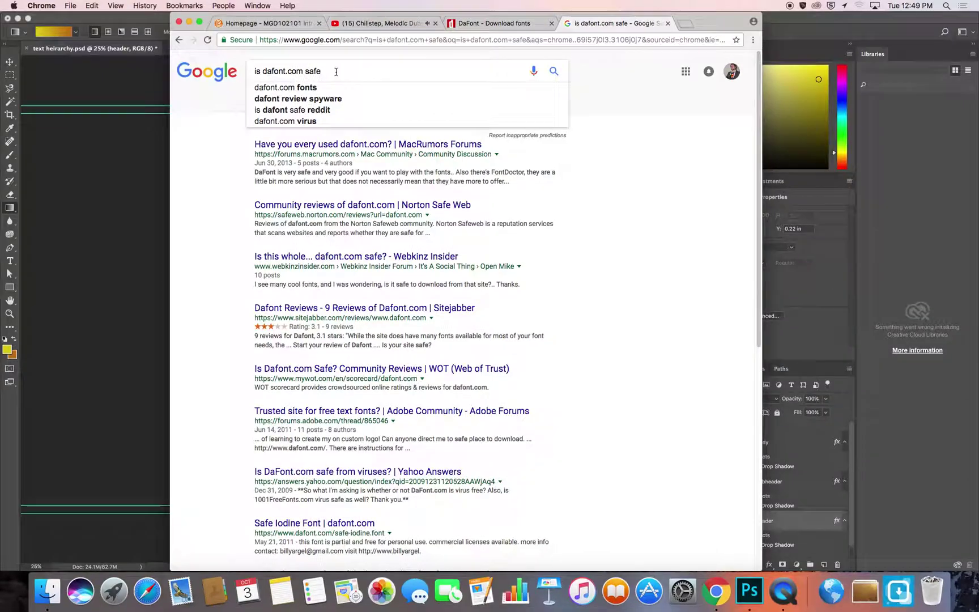
Return to the DaFont page and search the site for "transformers" fonts.
{"action": "left_click", "coordinate": [501, 23]}
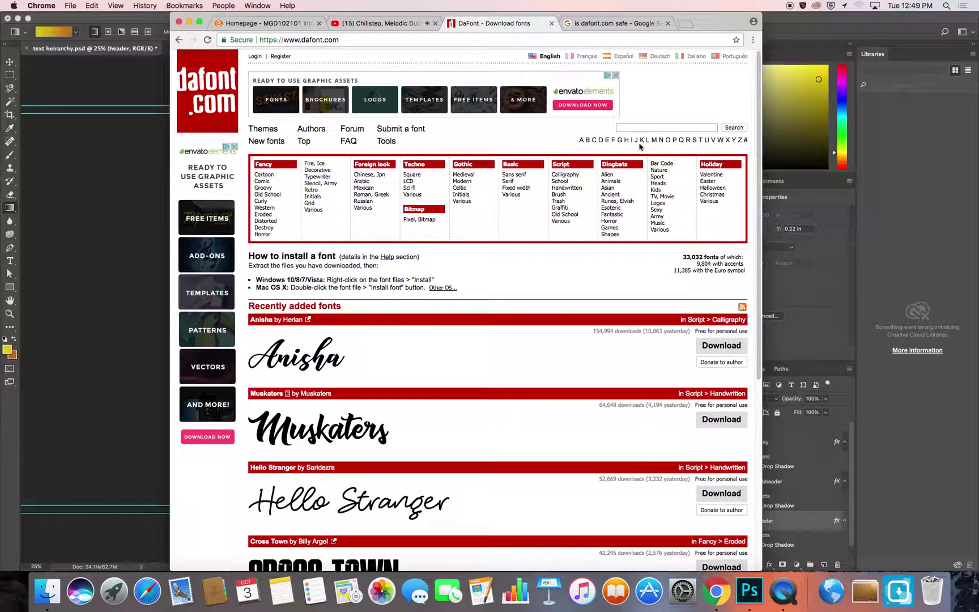
{"action": "left_click", "coordinate": [638, 127]}
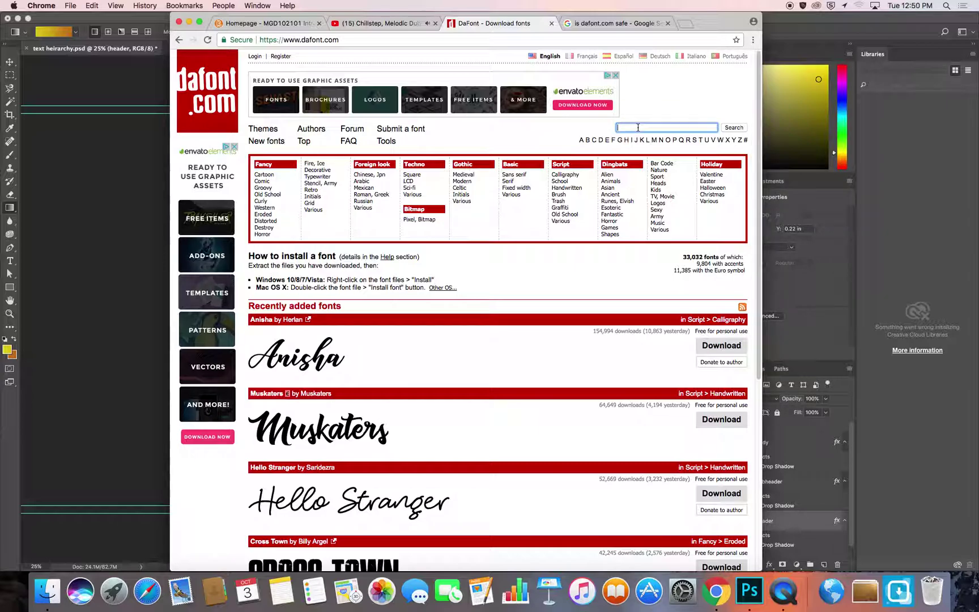
{"action": "type", "text": "transformers"}
{"action": "key", "text": "Return"}
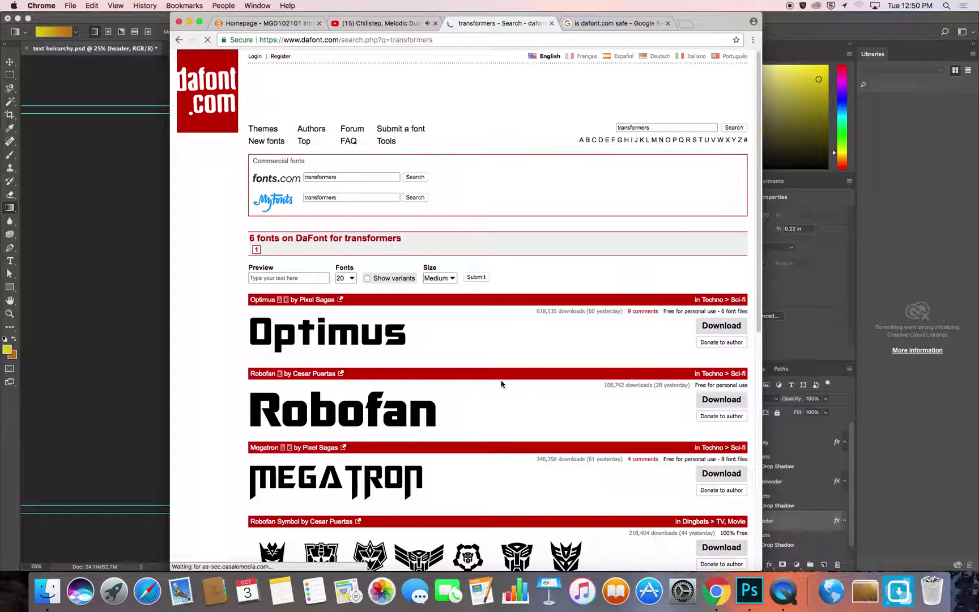
Look through the listed fonts and highlight the "Free for personal use" licence note on Megatron.
{"action": "scroll", "coordinate": [501, 396], "scroll_direction": "down", "scroll_amount": 5}
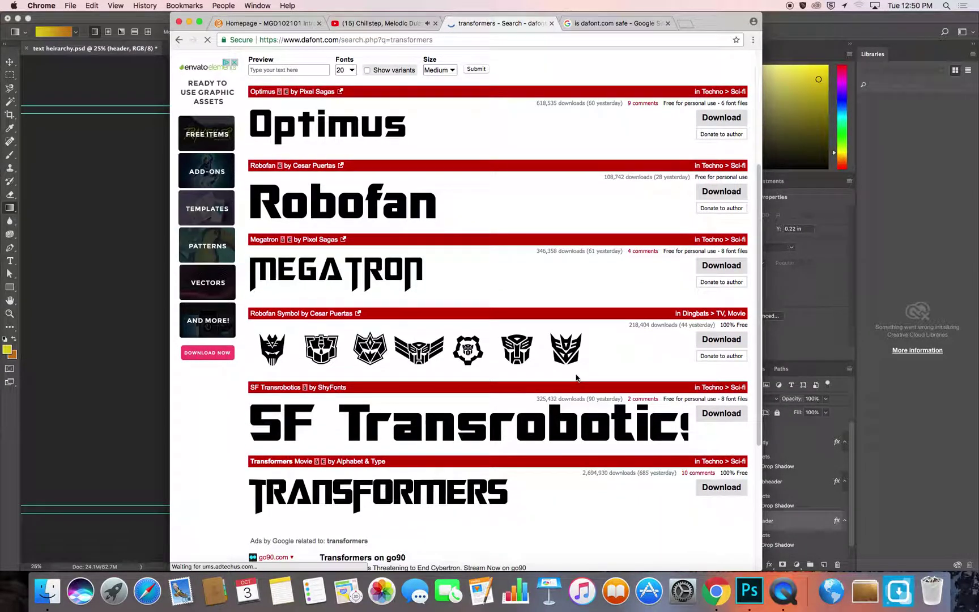
{"action": "scroll", "coordinate": [510, 397], "scroll_direction": "down", "scroll_amount": 3}
{"action": "scroll", "coordinate": [510, 397], "scroll_direction": "up", "scroll_amount": 3}
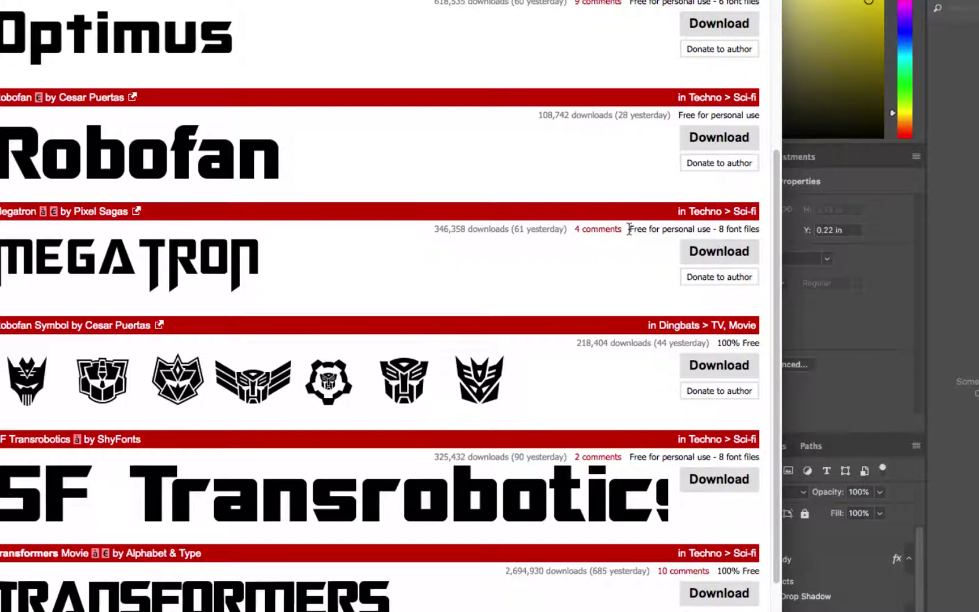
{"action": "left_click_drag", "start_coordinate": [662, 228], "coordinate": [712, 229]}
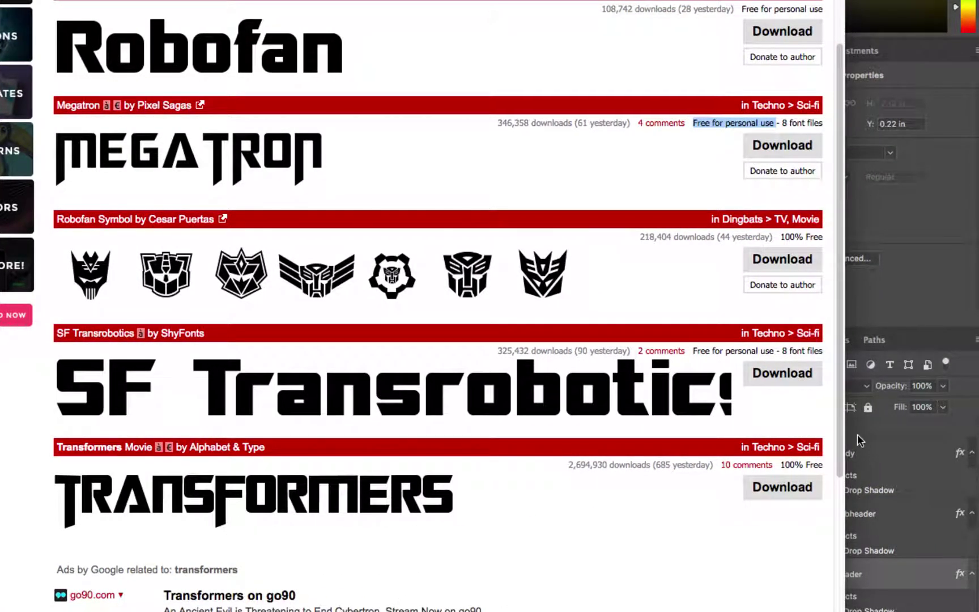
Download the Transformers Movie font, show transformers_movie.zip in Finder and extract the archive.
{"action": "left_click", "coordinate": [777, 492]}
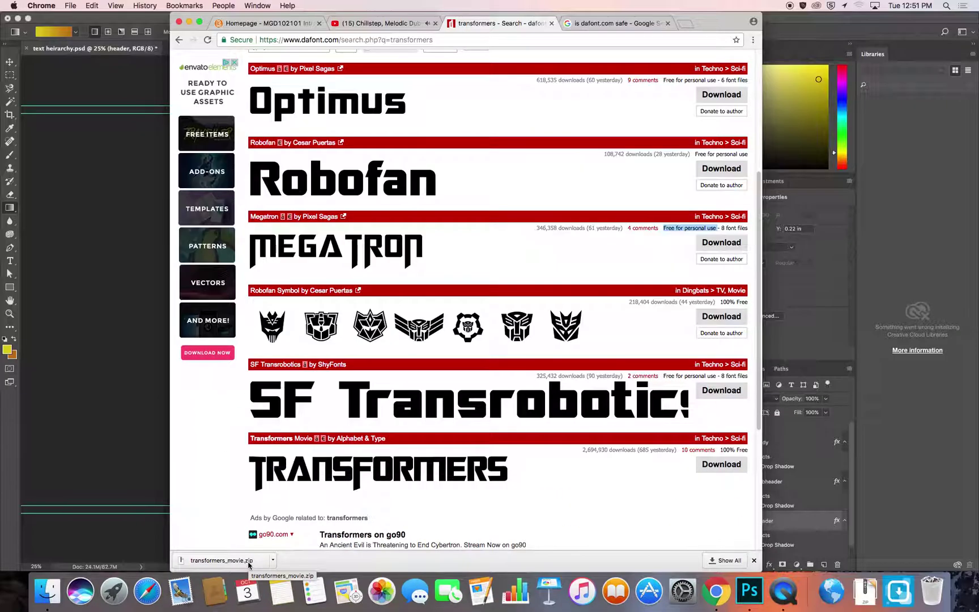
{"action": "left_click", "coordinate": [272, 561]}
{"action": "left_click", "coordinate": [302, 547]}
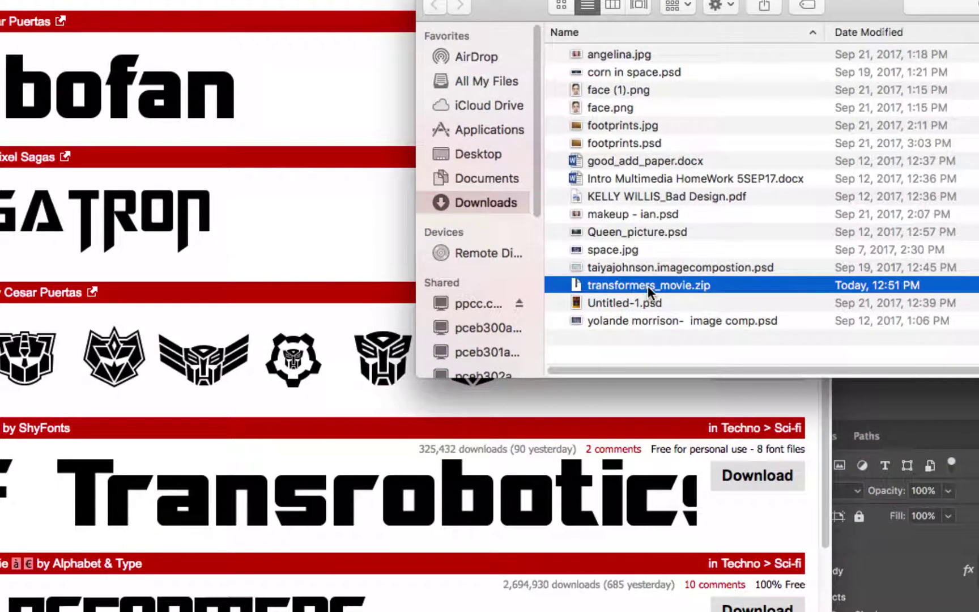
{"action": "double_click", "coordinate": [652, 285]}
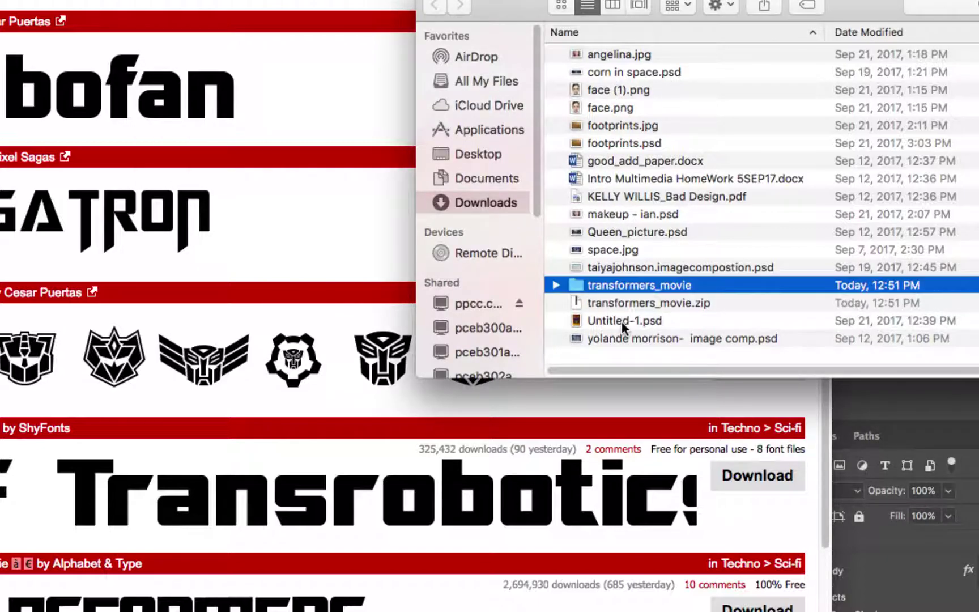
Expand the transformers_movie folder and open Transformers font.txt to read the font's licence information.
{"action": "left_click", "coordinate": [554, 285]}
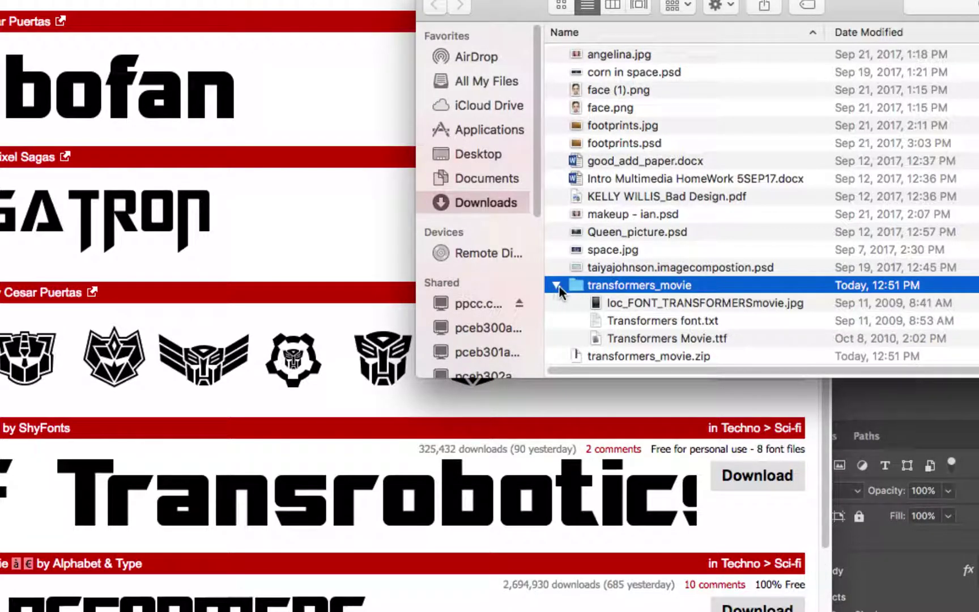
{"action": "left_click", "coordinate": [677, 304]}
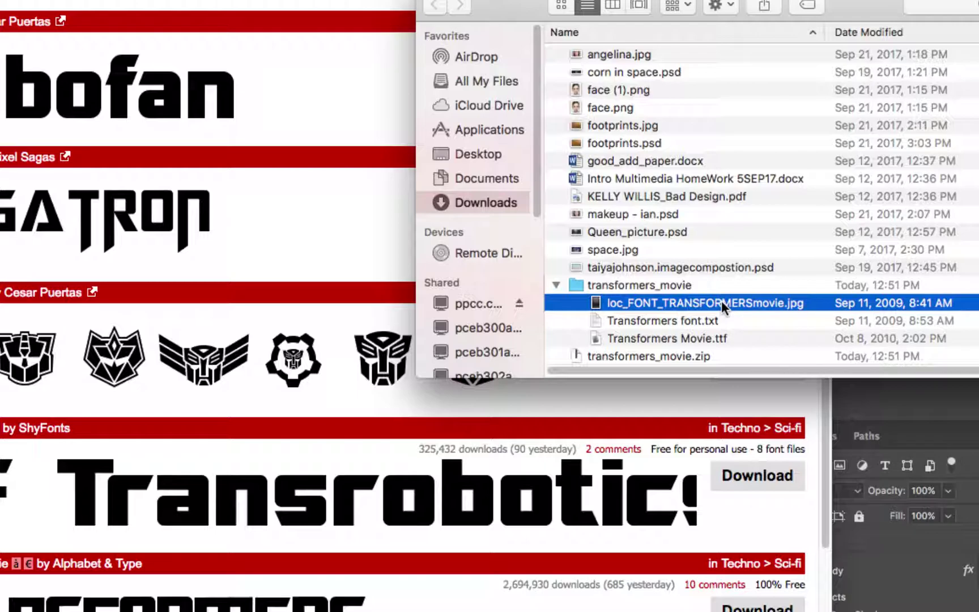
{"action": "left_click", "coordinate": [686, 319]}
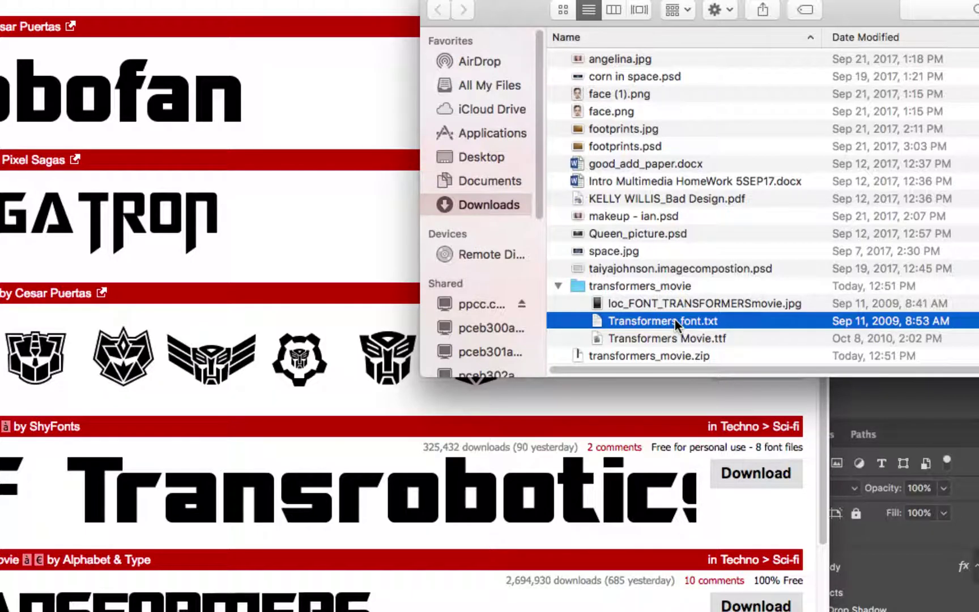
{"action": "double_click", "coordinate": [676, 320]}
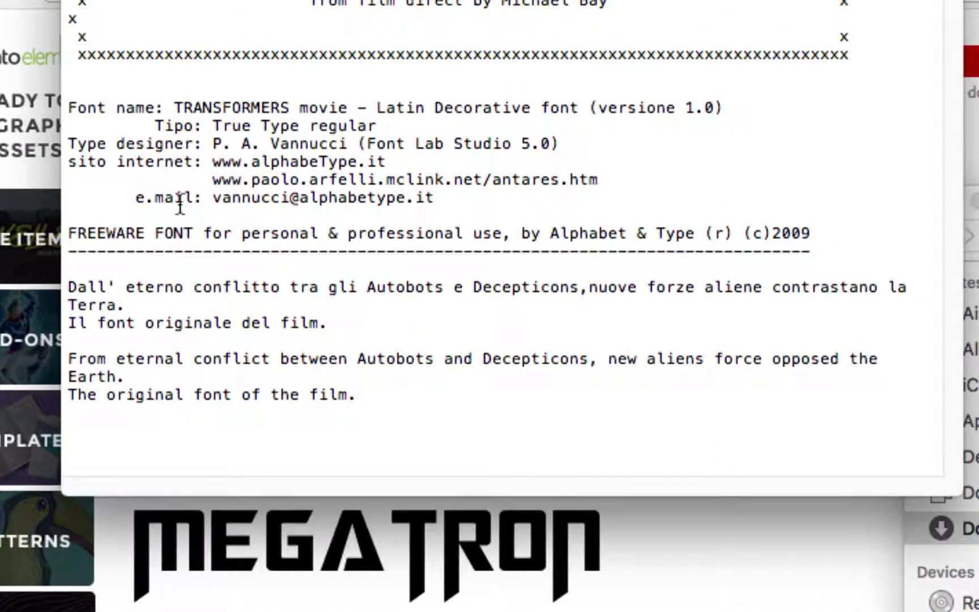
Highlight the "& professional use" wording in the Transformers font licence text and close the file.
{"action": "left_click_drag", "start_coordinate": [317, 235], "coordinate": [503, 232]}
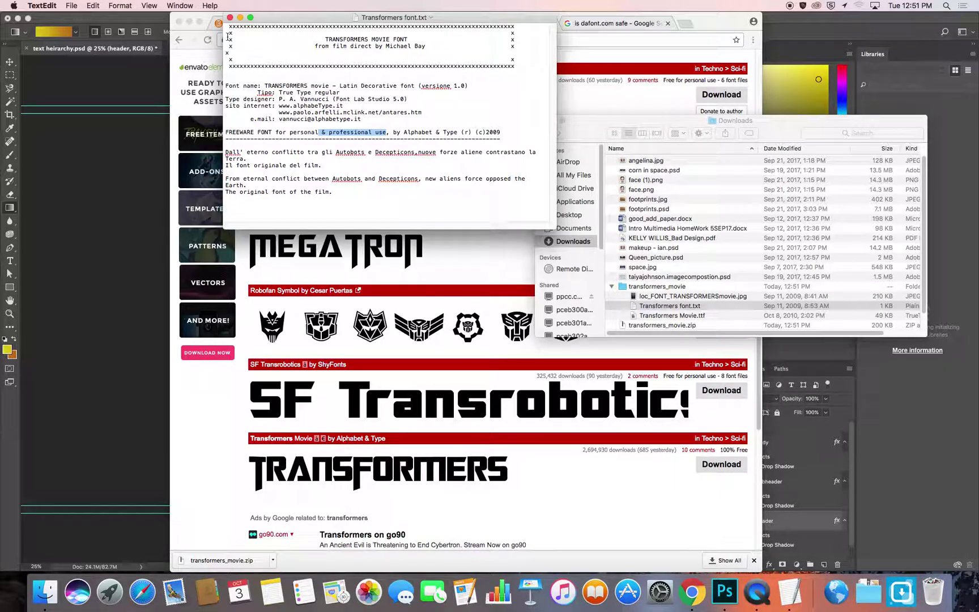
{"action": "left_click", "coordinate": [230, 18]}
Open Transformers Movie.ttf from the transformers_movie folder in Font Book and install the font.
{"action": "left_click", "coordinate": [685, 309]}
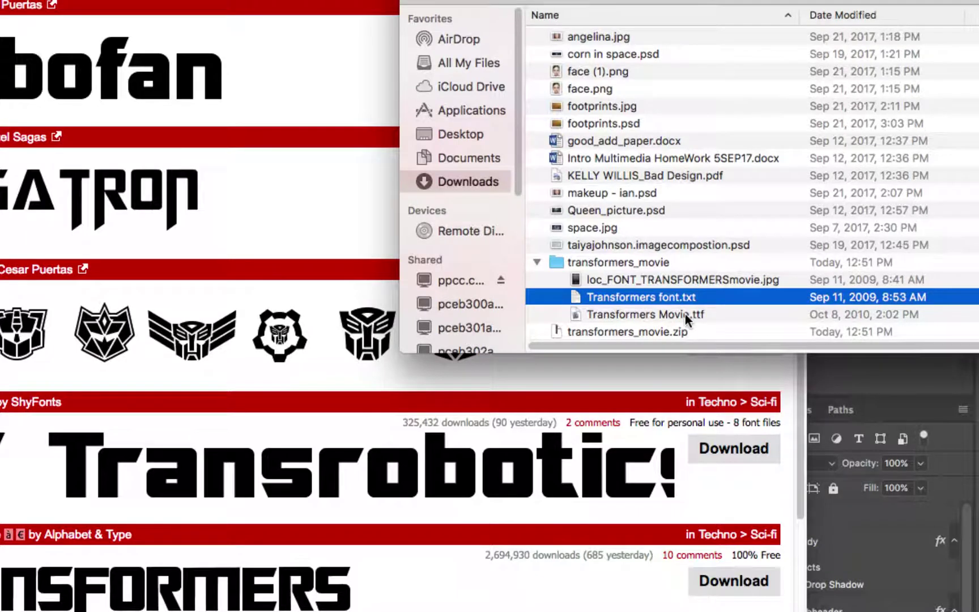
{"action": "left_click", "coordinate": [699, 316]}
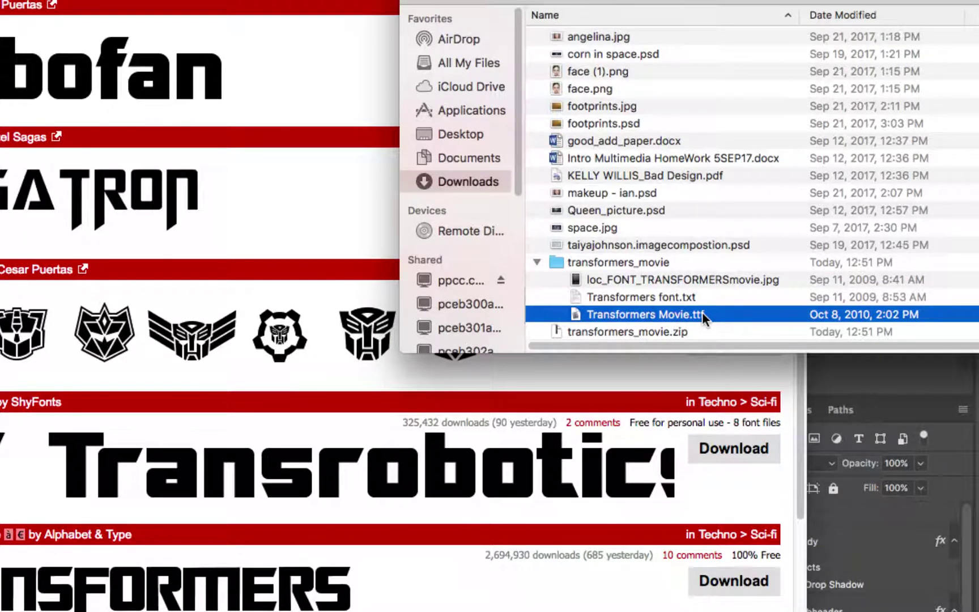
{"action": "double_click", "coordinate": [687, 313]}
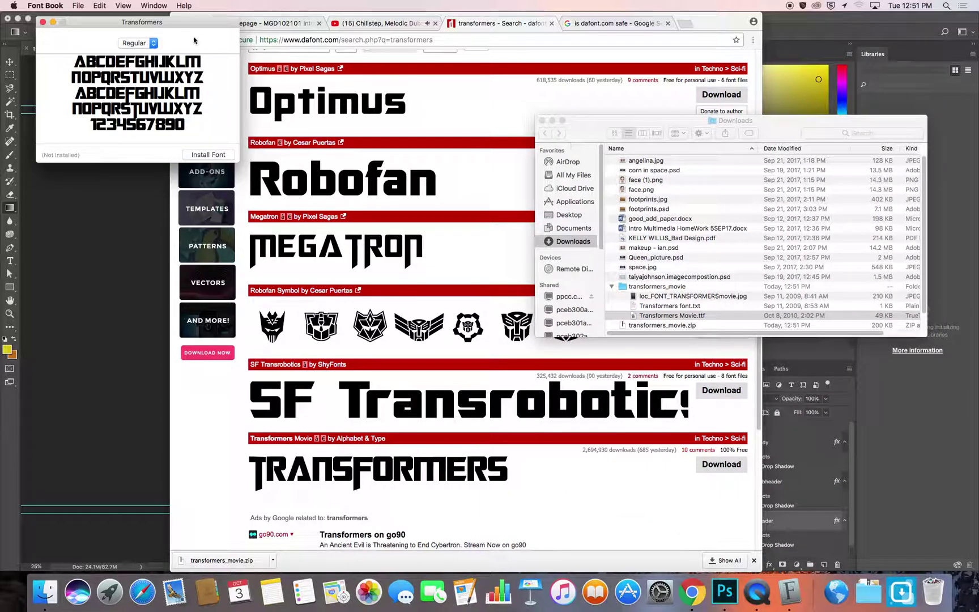
{"action": "left_click_drag", "start_coordinate": [179, 21], "coordinate": [317, 140]}
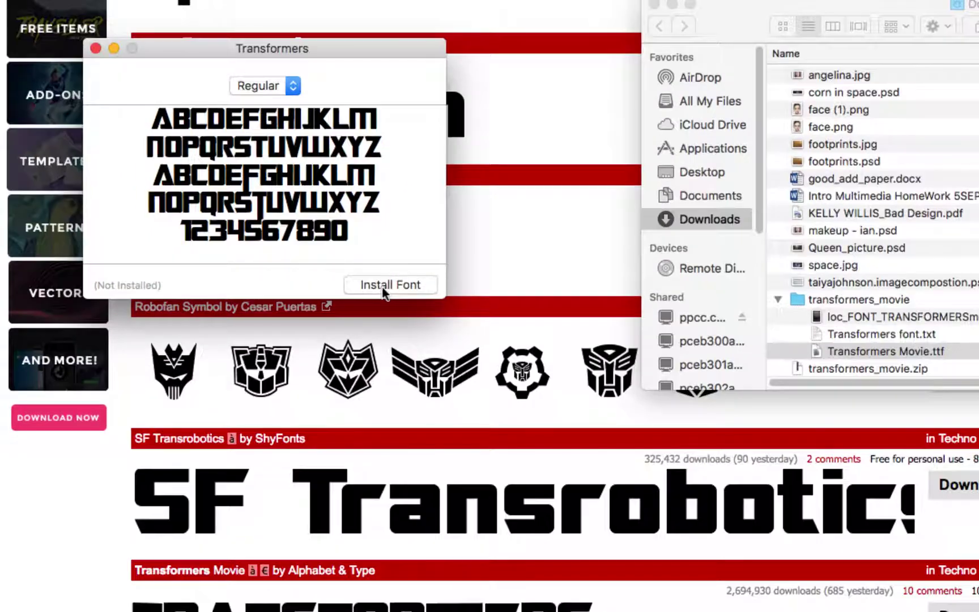
{"action": "left_click", "coordinate": [387, 281]}
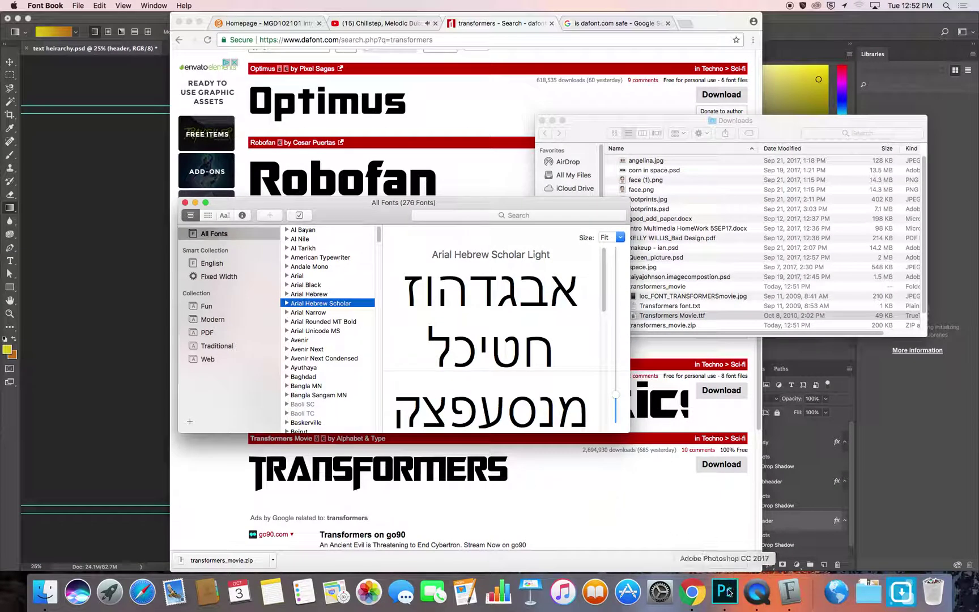
Switch to Photoshop, select the body layer's text and look through the available fonts without choosing one.
{"action": "left_click", "coordinate": [726, 591]}
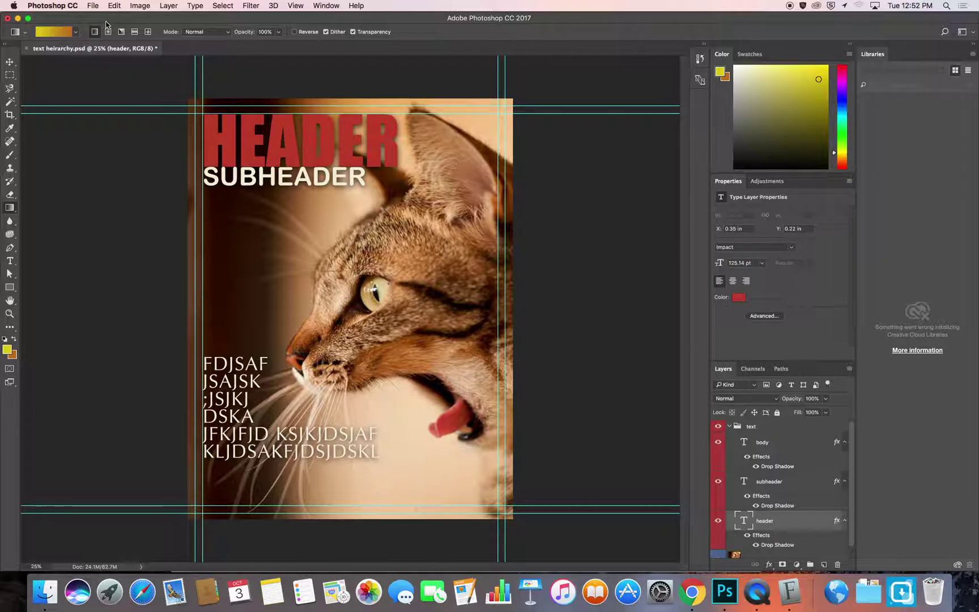
{"action": "double_click", "coordinate": [744, 443]}
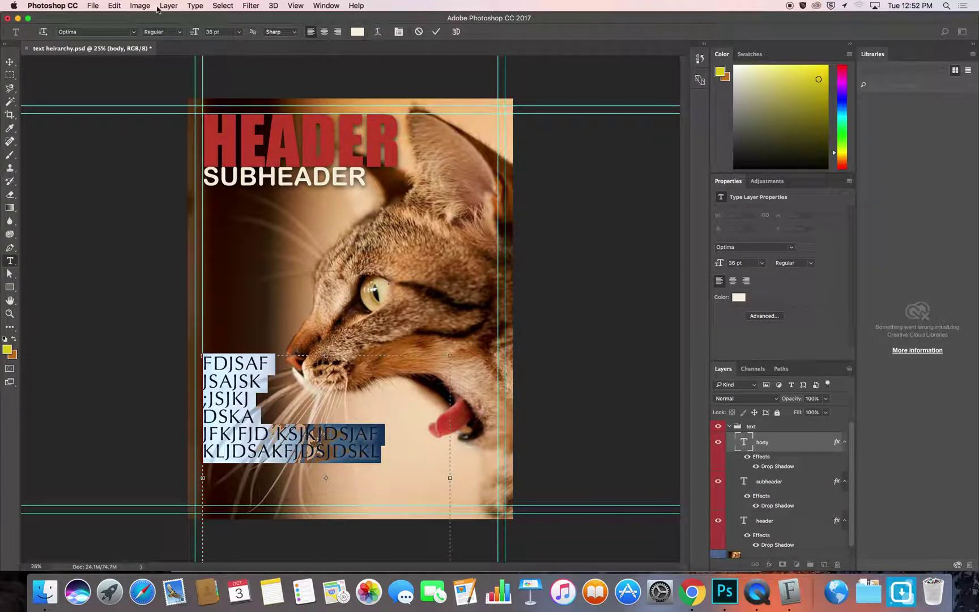
{"action": "left_click", "coordinate": [136, 34]}
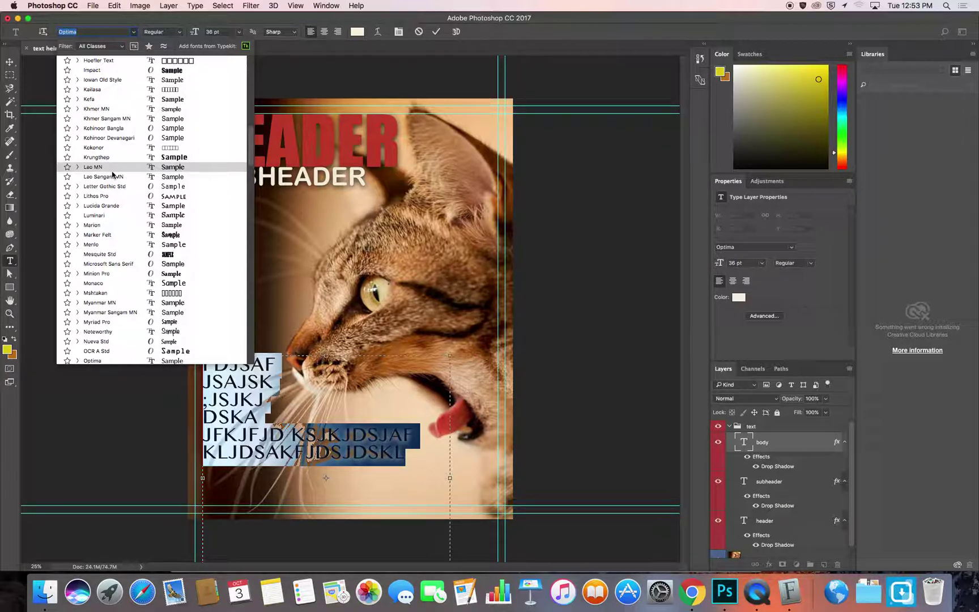
{"action": "left_click", "coordinate": [396, 20]}
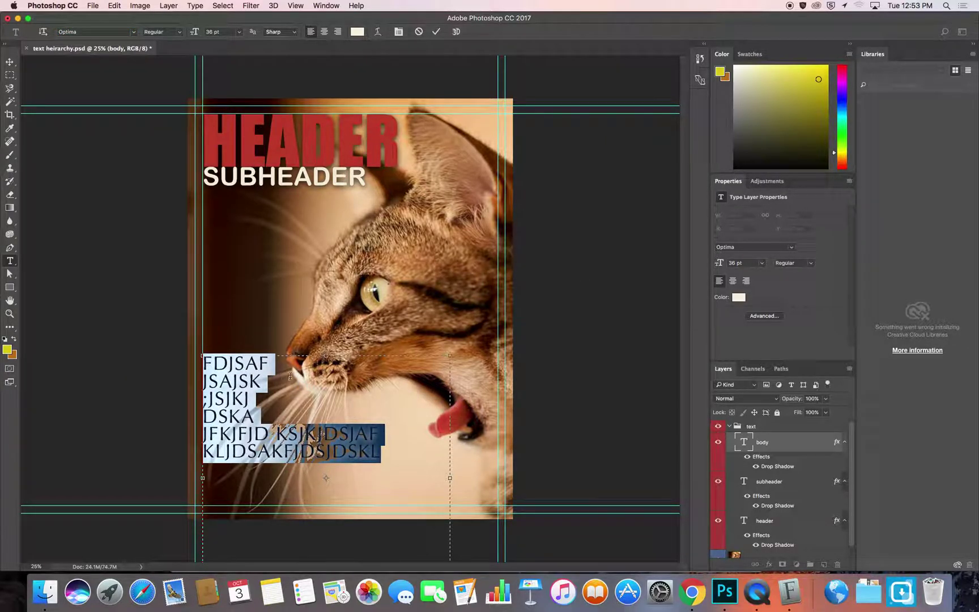
{"action": "key", "text": "Right"}
Bring up the browser, the Downloads folder and the Font Book font list in turn, and shift the Font Book window aside.
{"action": "left_click", "coordinate": [692, 592]}
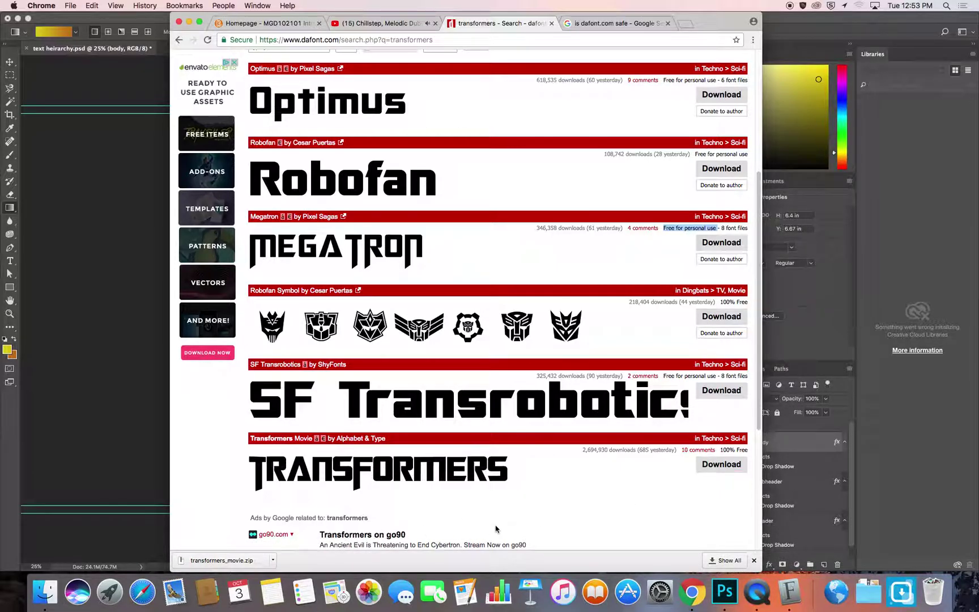
{"action": "left_click", "coordinate": [44, 592]}
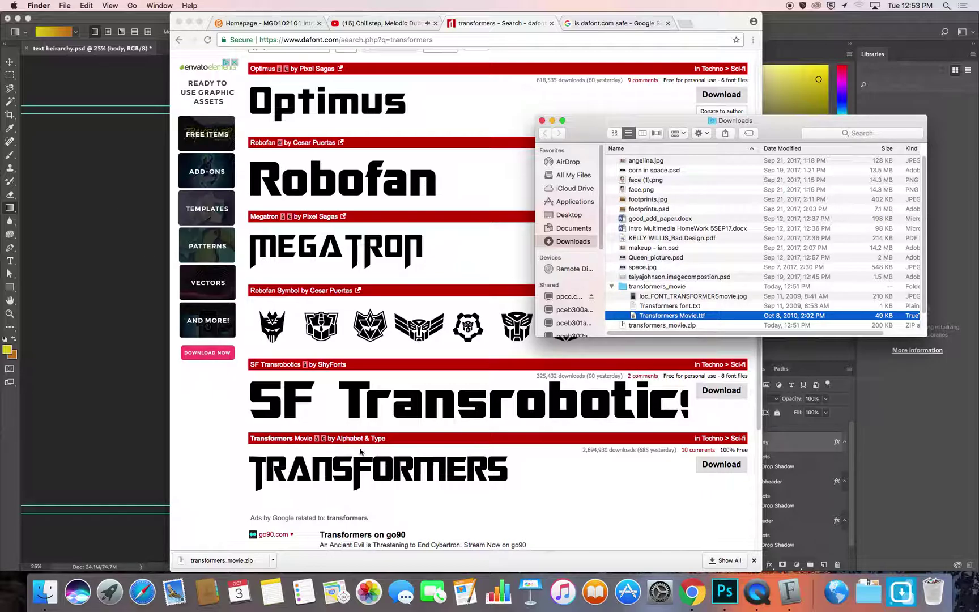
{"action": "left_click", "coordinate": [789, 592]}
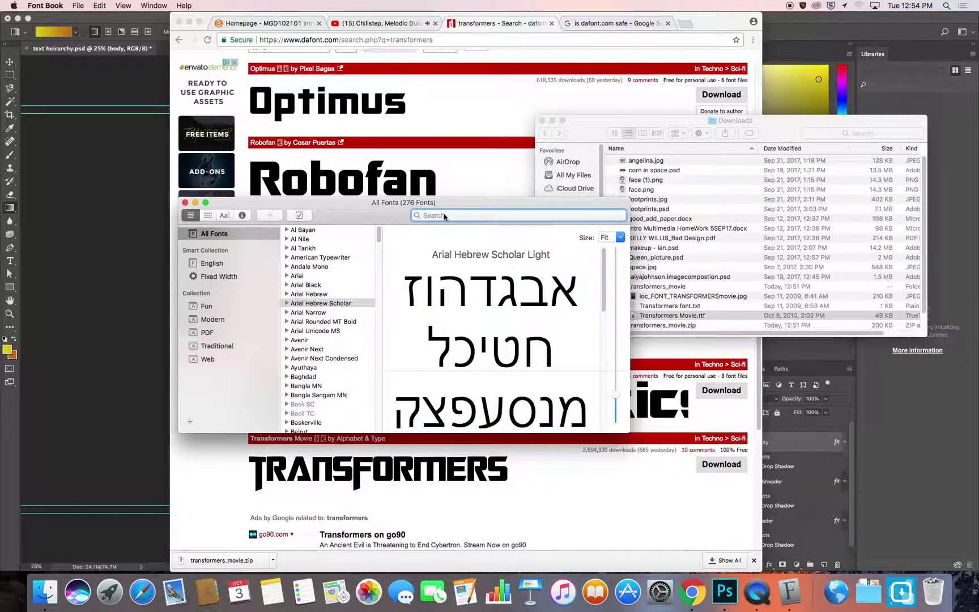
{"action": "left_click_drag", "start_coordinate": [444, 205], "coordinate": [409, 212]}
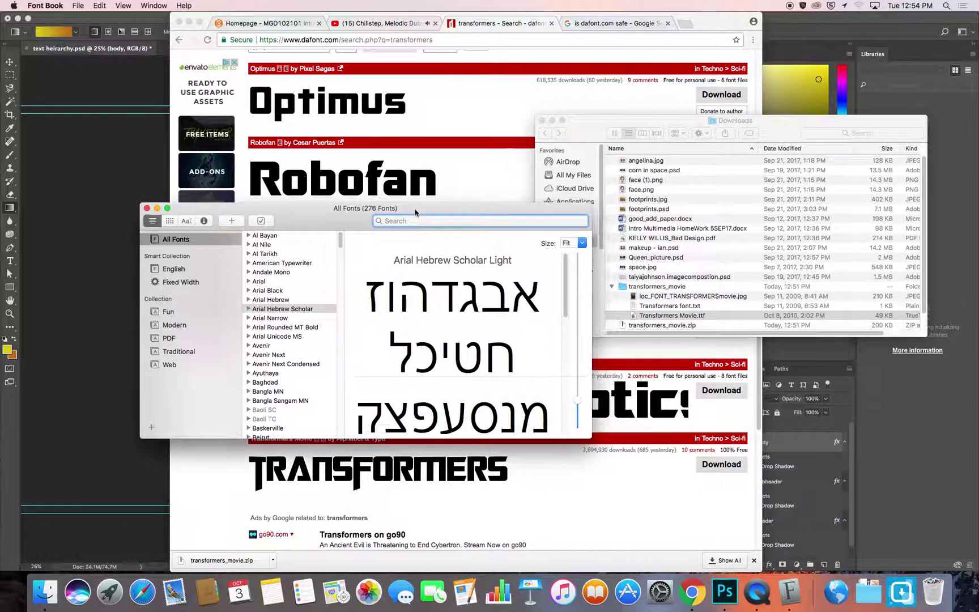
Return to Chrome, open the DaFont home page and highlight the Mac OS X and Windows font installation instructions.
{"action": "left_click", "coordinate": [500, 25]}
{"action": "scroll", "coordinate": [396, 284], "scroll_direction": "down", "scroll_amount": 5}
{"action": "scroll", "coordinate": [309, 287], "scroll_direction": "up", "scroll_amount": 10}
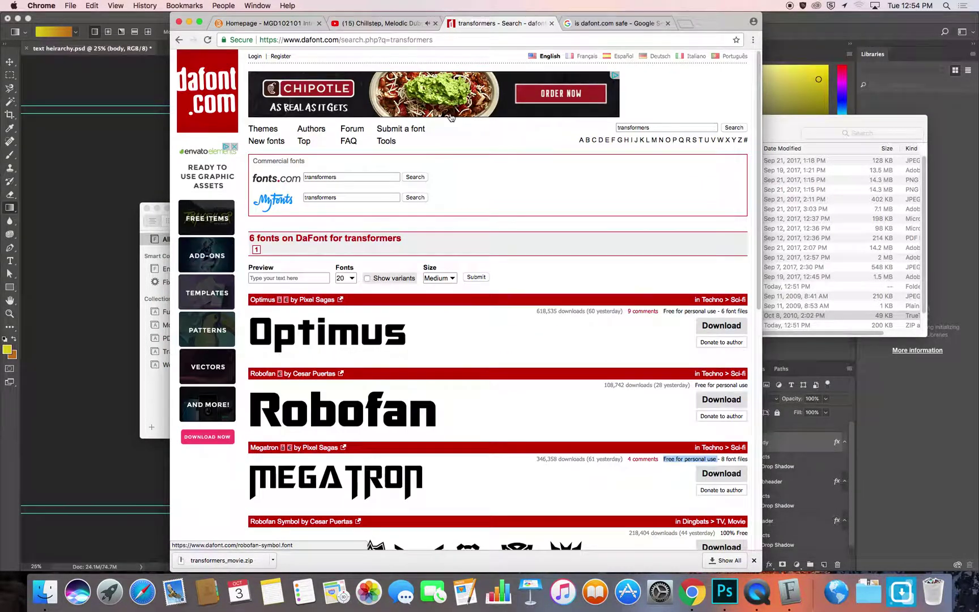
{"action": "left_click", "coordinate": [210, 101]}
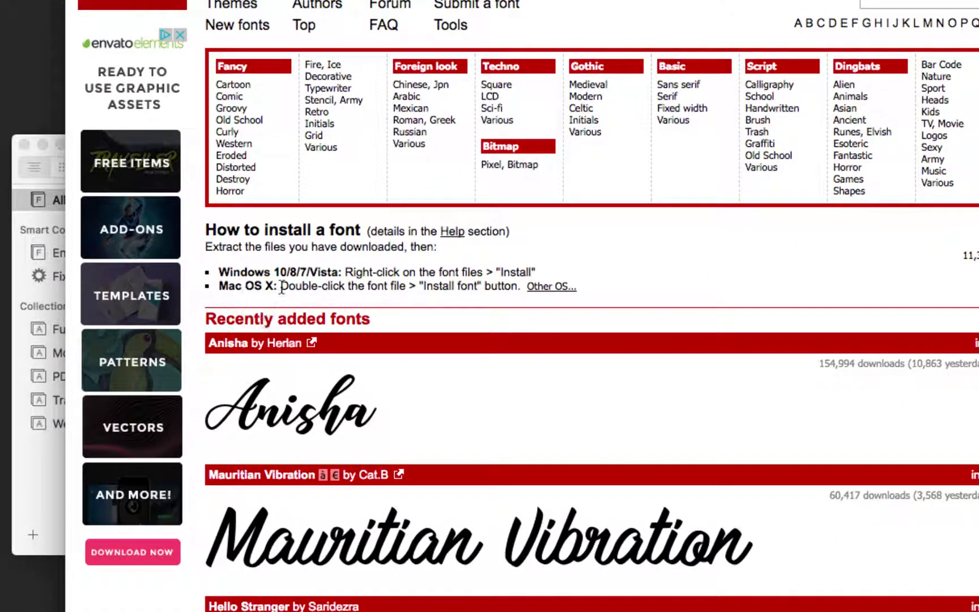
{"action": "left_click_drag", "start_coordinate": [280, 287], "coordinate": [379, 290]}
{"action": "left_click_drag", "start_coordinate": [416, 290], "coordinate": [498, 289]}
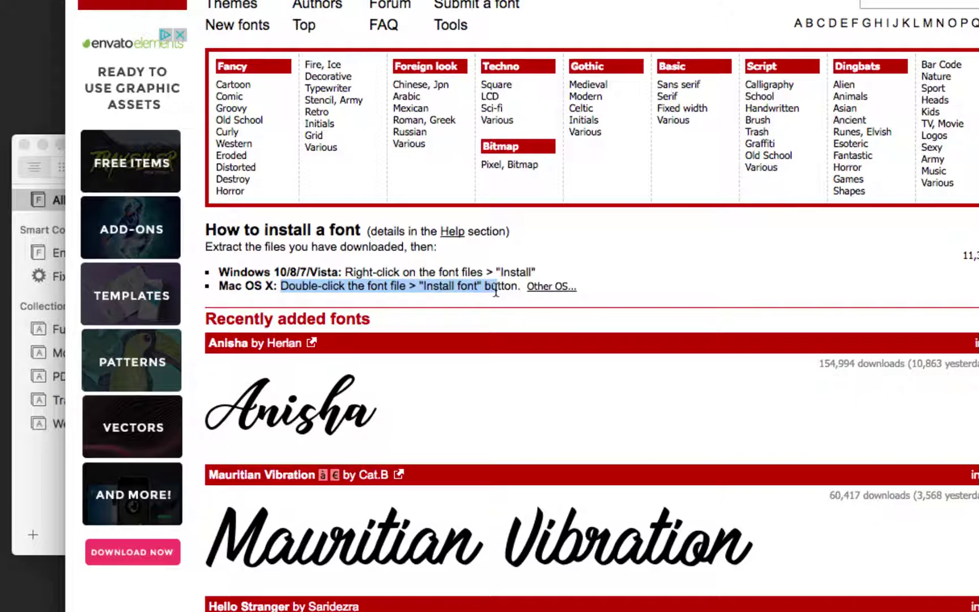
{"action": "left_click", "coordinate": [364, 272]}
{"action": "left_click_drag", "start_coordinate": [345, 272], "coordinate": [535, 272]}
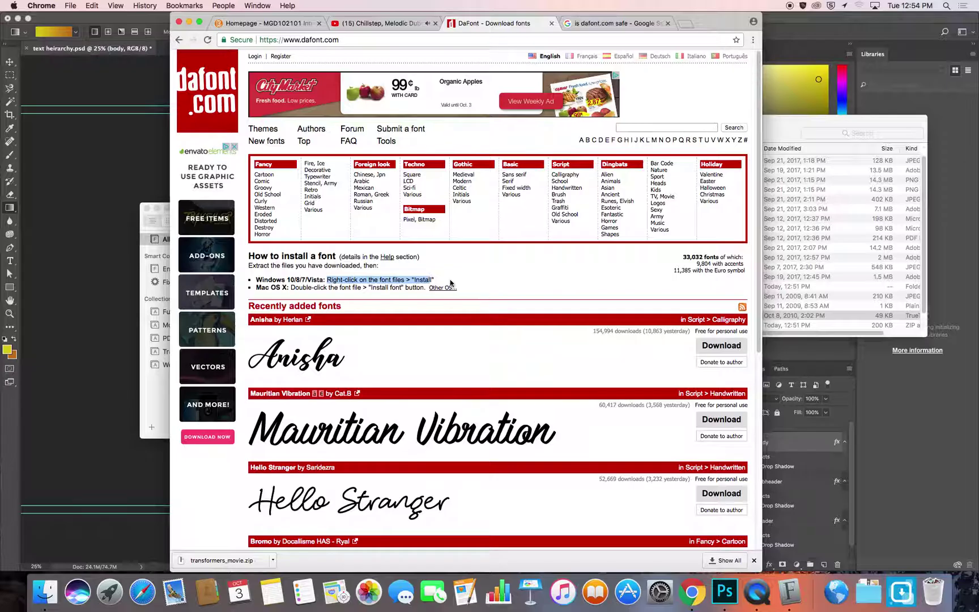
Launch TextEdit and write the note "Windows = C:/windows/fonts" in a new document.
{"action": "key", "text": "super+space"}
{"action": "type", "text": "text"}
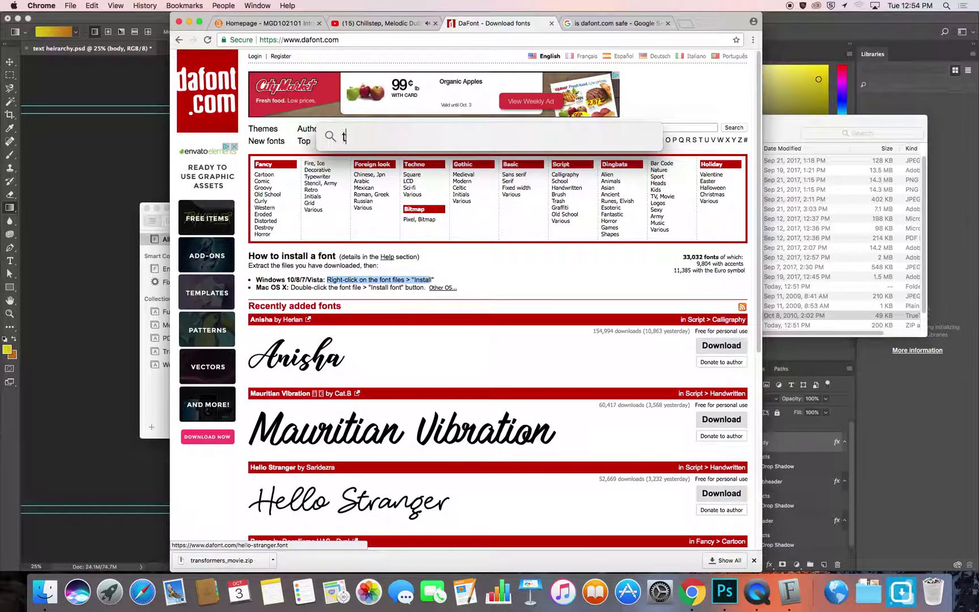
{"action": "key", "text": "Return"}
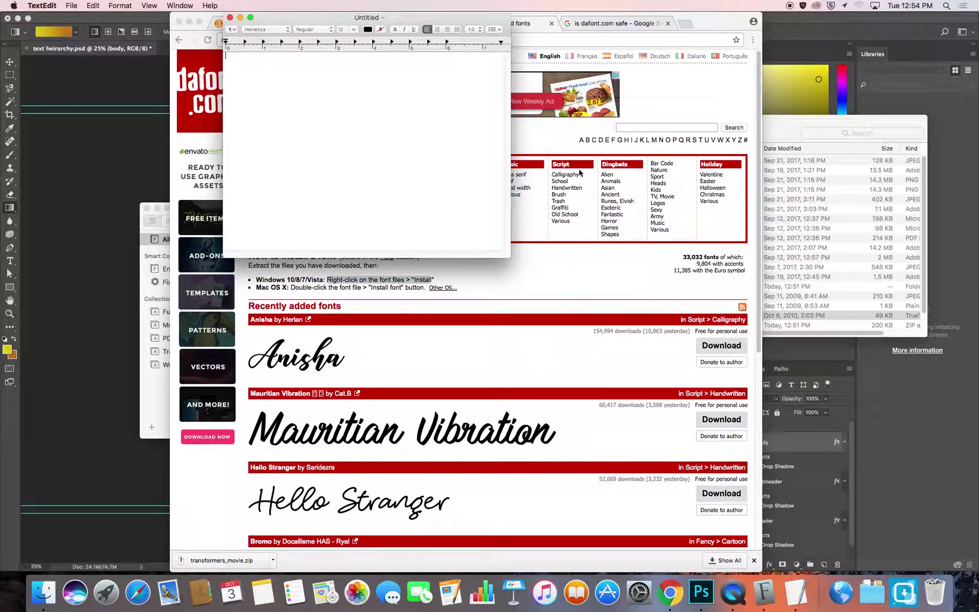
{"action": "type", "text": "windows =/windows/font"}
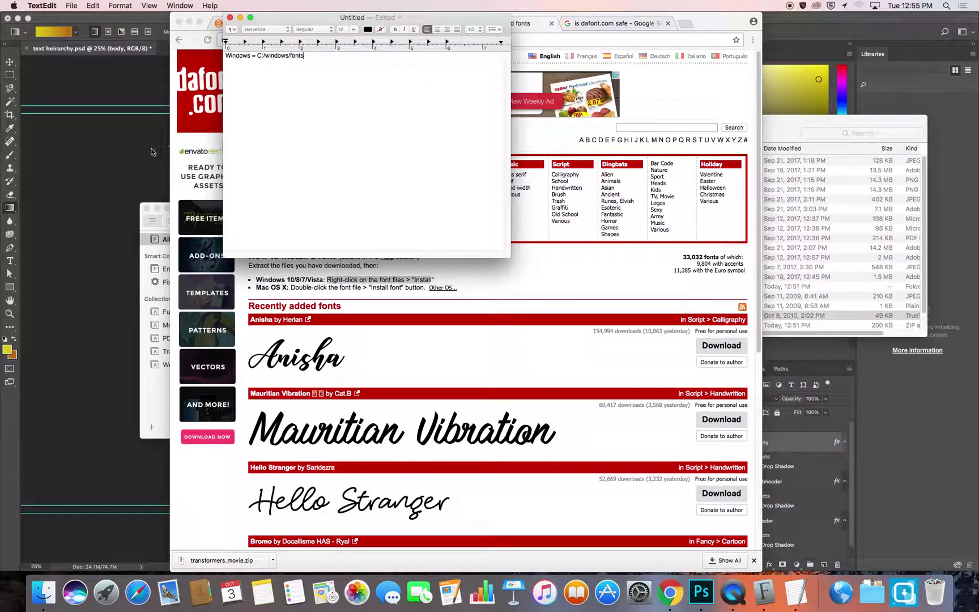
Return to Photoshop, collapse the text layer group and minimize the application window.
{"action": "left_click", "coordinate": [123, 169]}
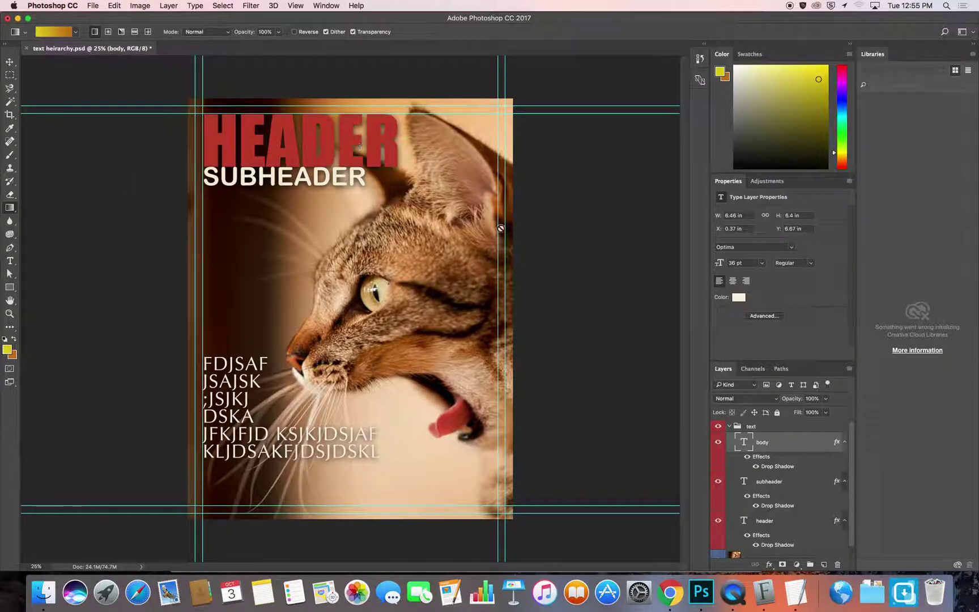
{"action": "left_click", "coordinate": [729, 427]}
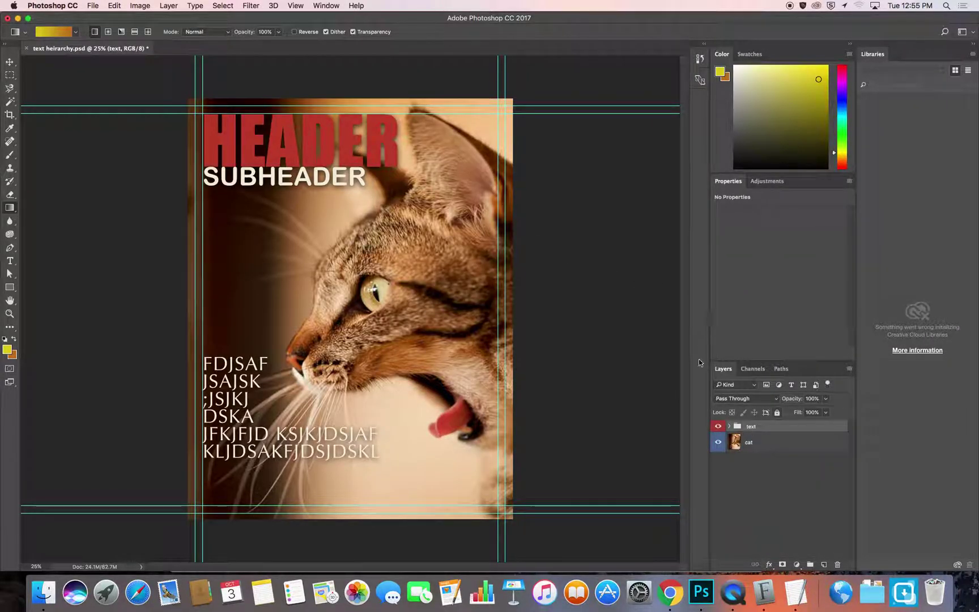
{"action": "left_click", "coordinate": [729, 427]}
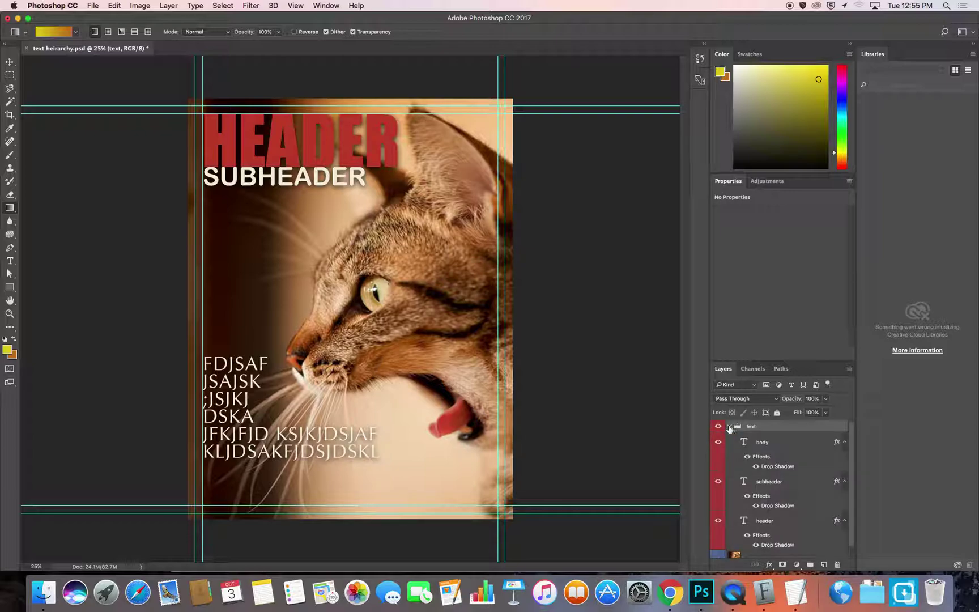
{"action": "left_click", "coordinate": [730, 426]}
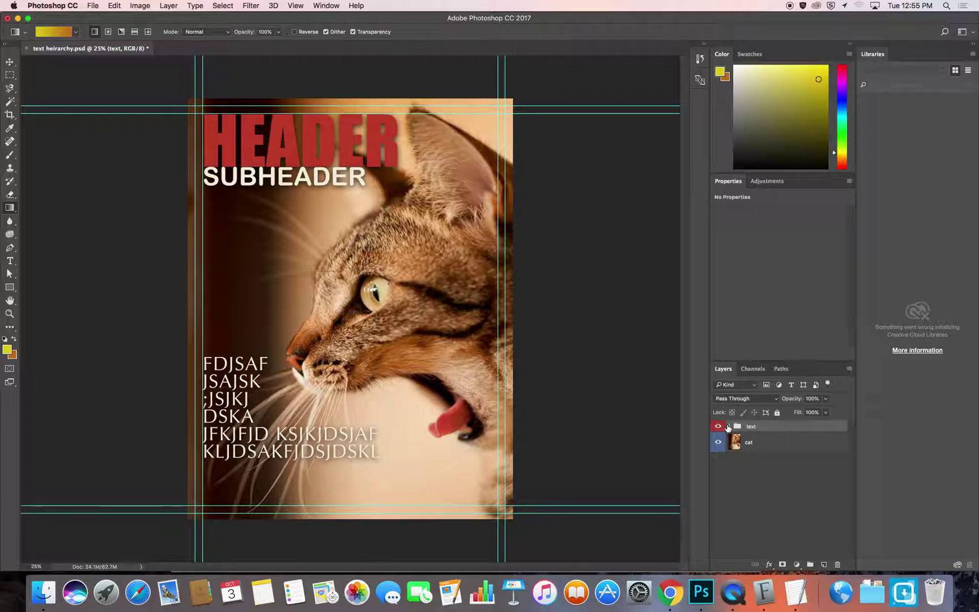
{"action": "left_click", "coordinate": [17, 18]}
Close the Downloads window, open the text heirarchy package folder on the desktop to check its font files, and close it.
{"action": "left_click_drag", "start_coordinate": [704, 146], "coordinate": [352, 168]}
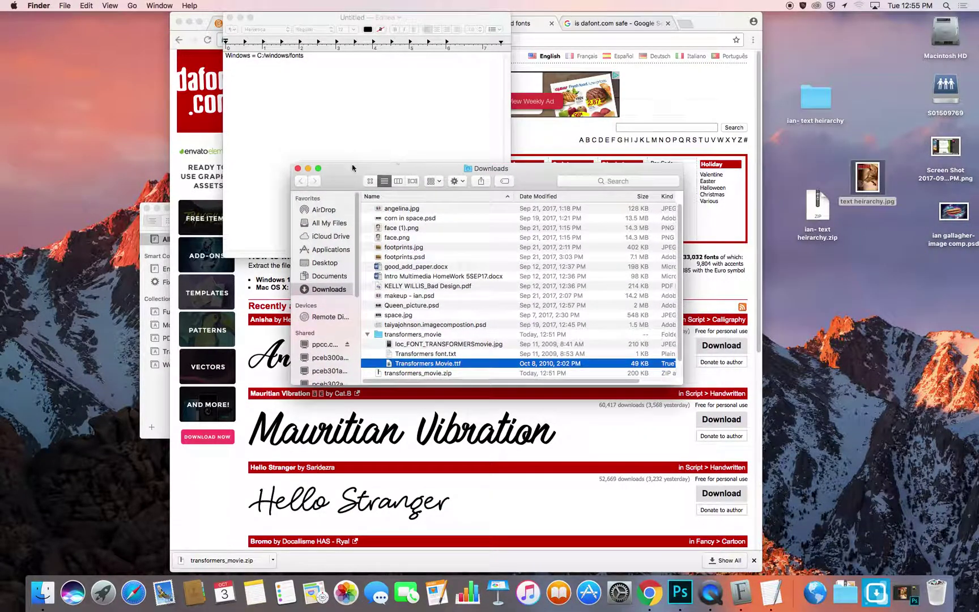
{"action": "left_click", "coordinate": [298, 168]}
{"action": "left_click", "coordinate": [819, 96]}
{"action": "double_click", "coordinate": [819, 96]}
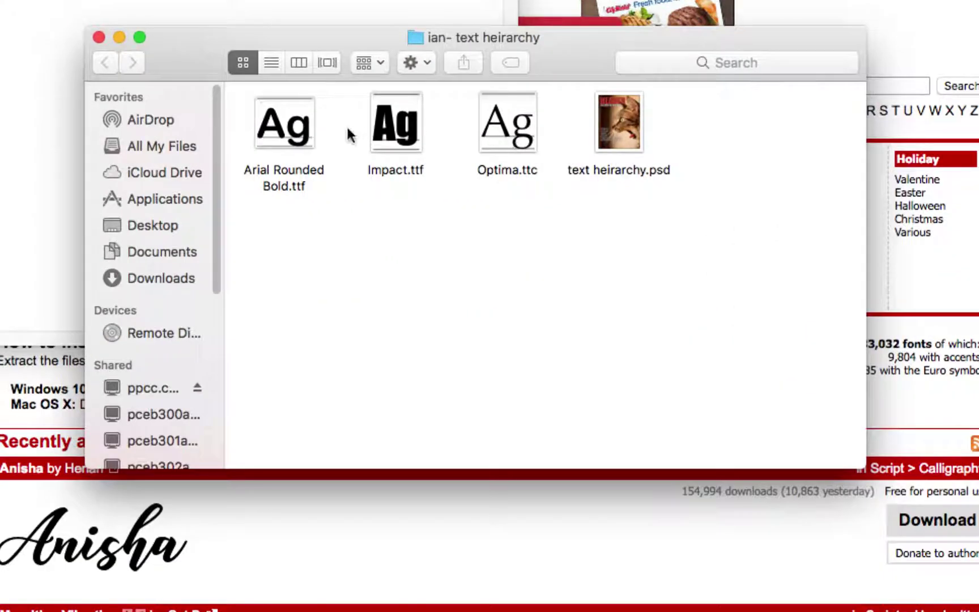
{"action": "left_click", "coordinate": [300, 130]}
{"action": "left_click", "coordinate": [408, 129]}
{"action": "left_click", "coordinate": [507, 125]}
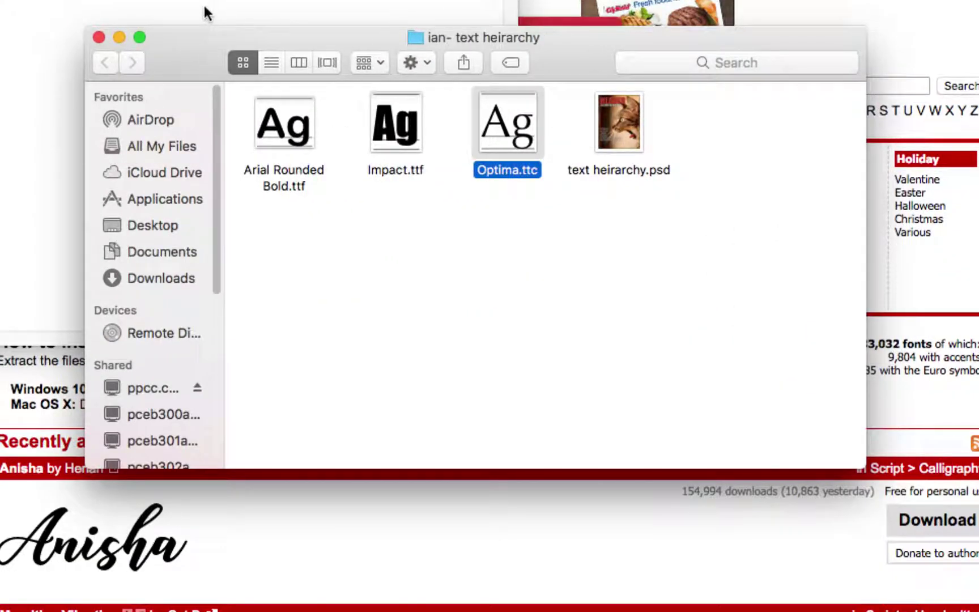
{"action": "left_click", "coordinate": [98, 37]}
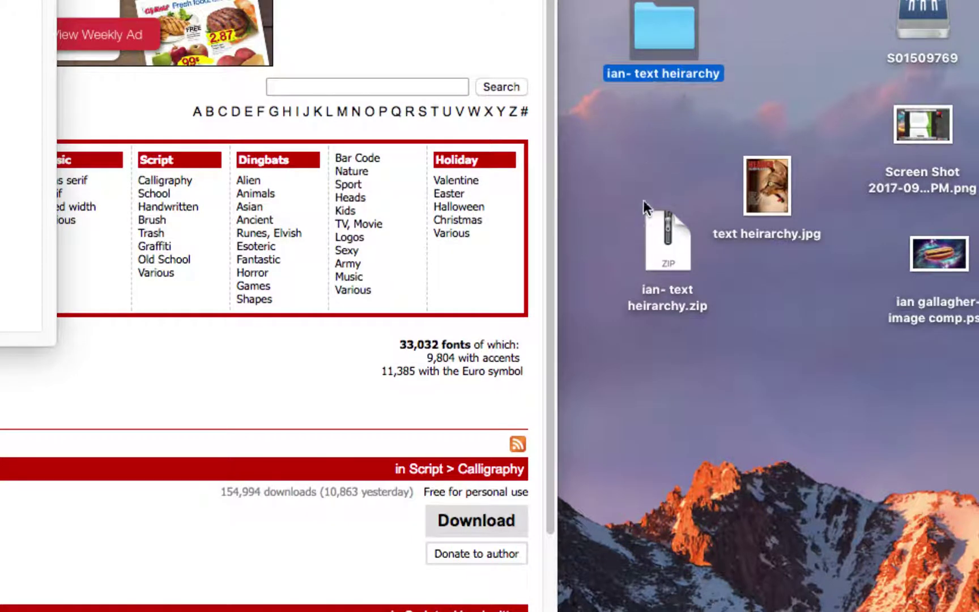
Line up the zipped text heirarchy package and text heirarchy.jpg side by side below the package folder on the desktop.
{"action": "left_click", "coordinate": [671, 252]}
{"action": "left_click_drag", "start_coordinate": [660, 244], "coordinate": [661, 205]}
{"action": "left_click_drag", "start_coordinate": [773, 194], "coordinate": [773, 206]}
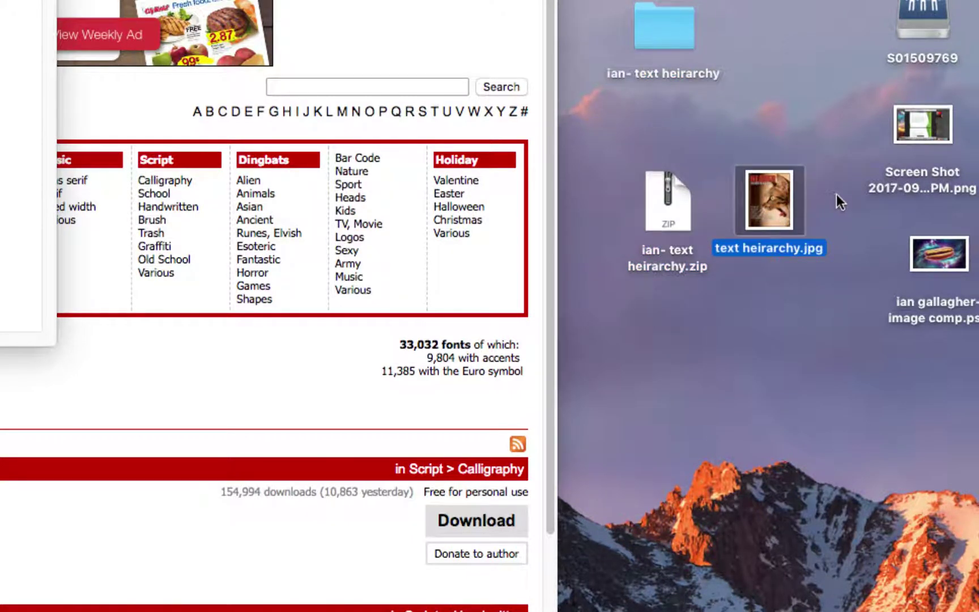